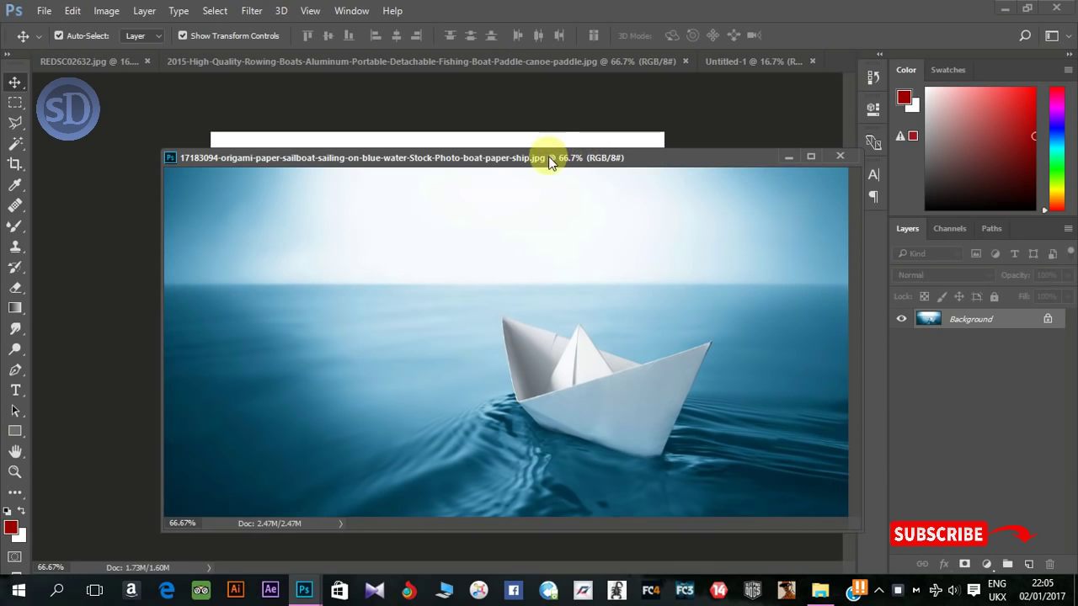
- Copy the paper-boat photo into the Untitled-1 document as a new layer and close the boat photo's window
left_click_drag(549, 160, 737, 147)
left_click(772, 66)
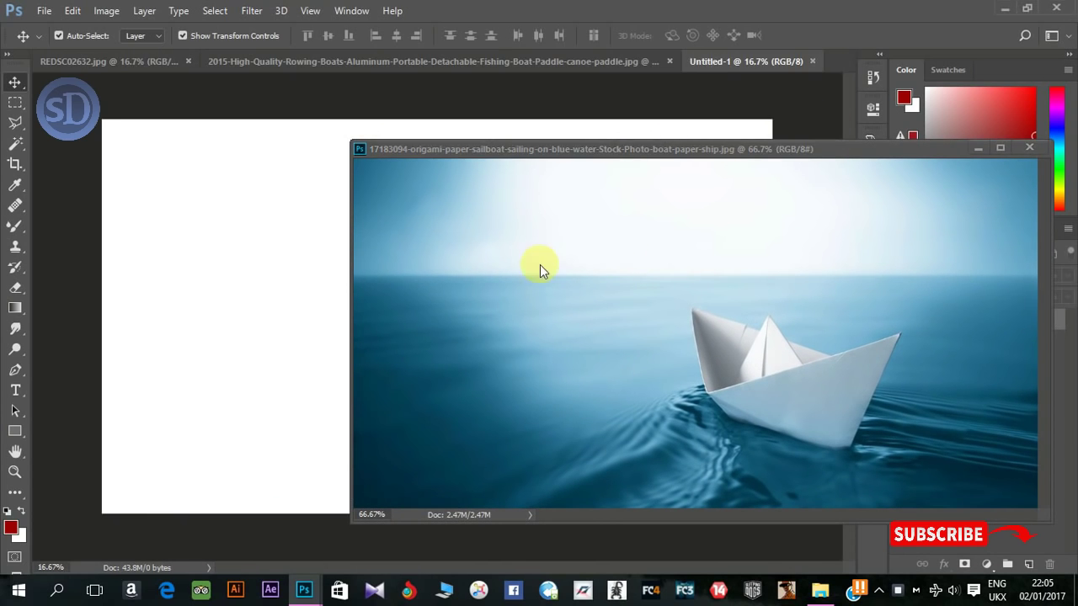
left_click_drag(540, 268, 324, 255)
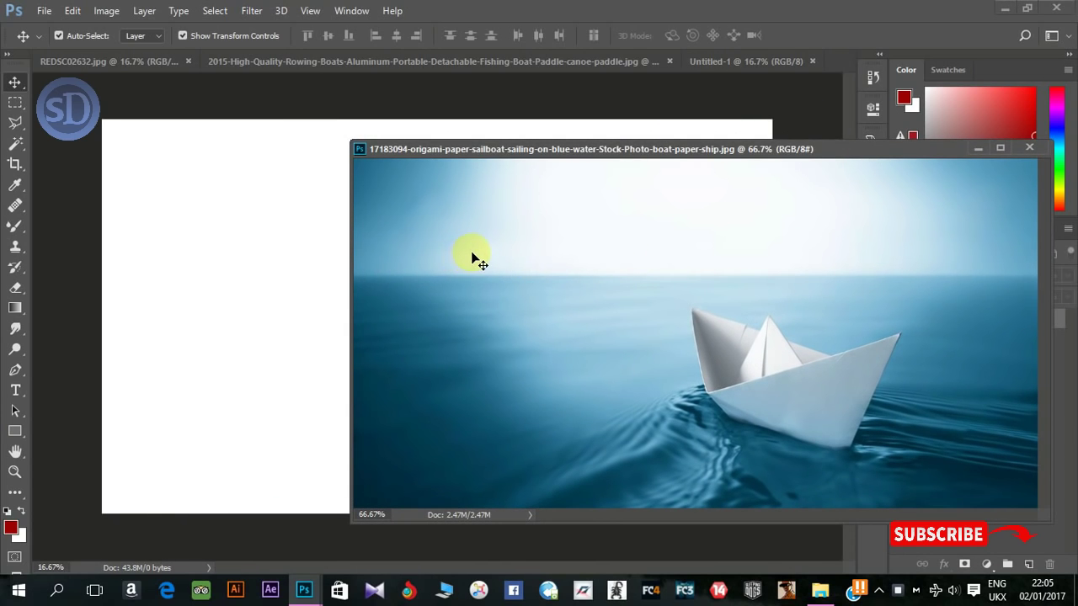
left_click_drag(474, 262, 269, 260)
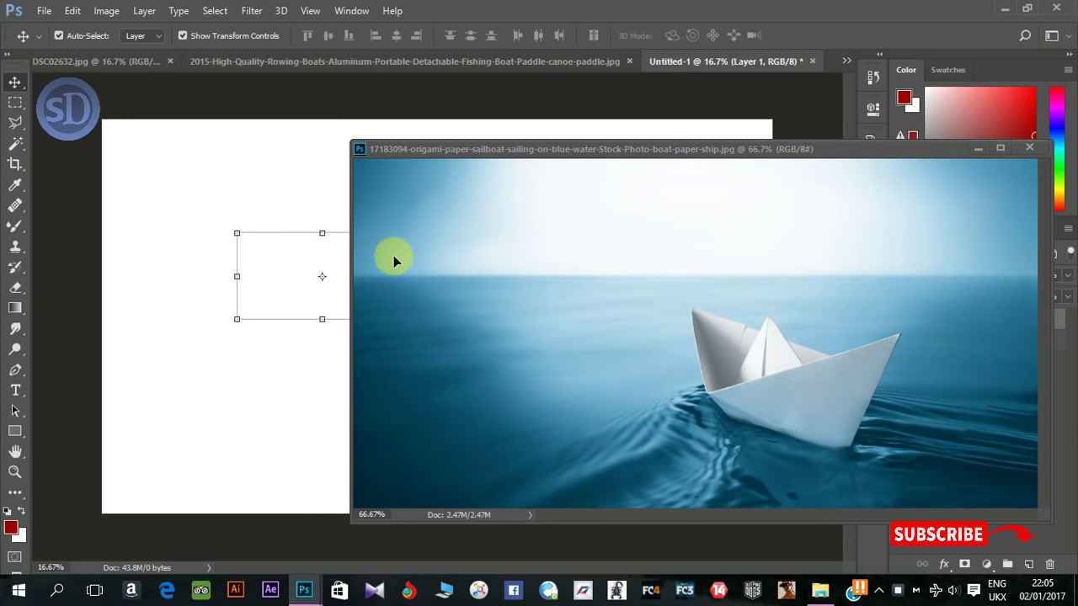
left_click(1028, 149)
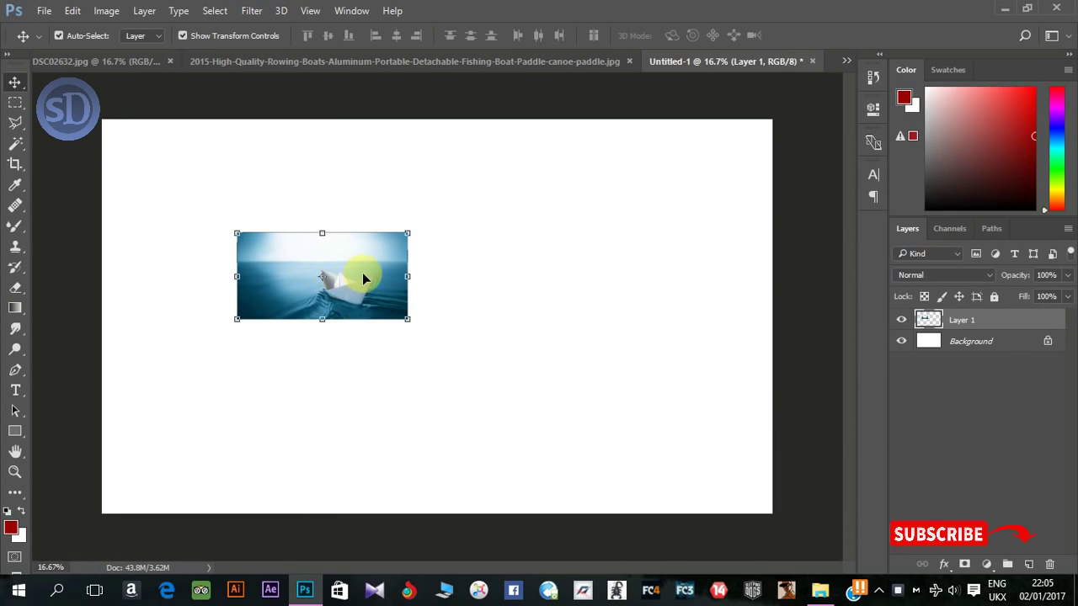
- Move the boat photo to the canvas's upper-left corner and enlarge it to cover the whole canvas
left_click_drag(362, 278, 227, 165)
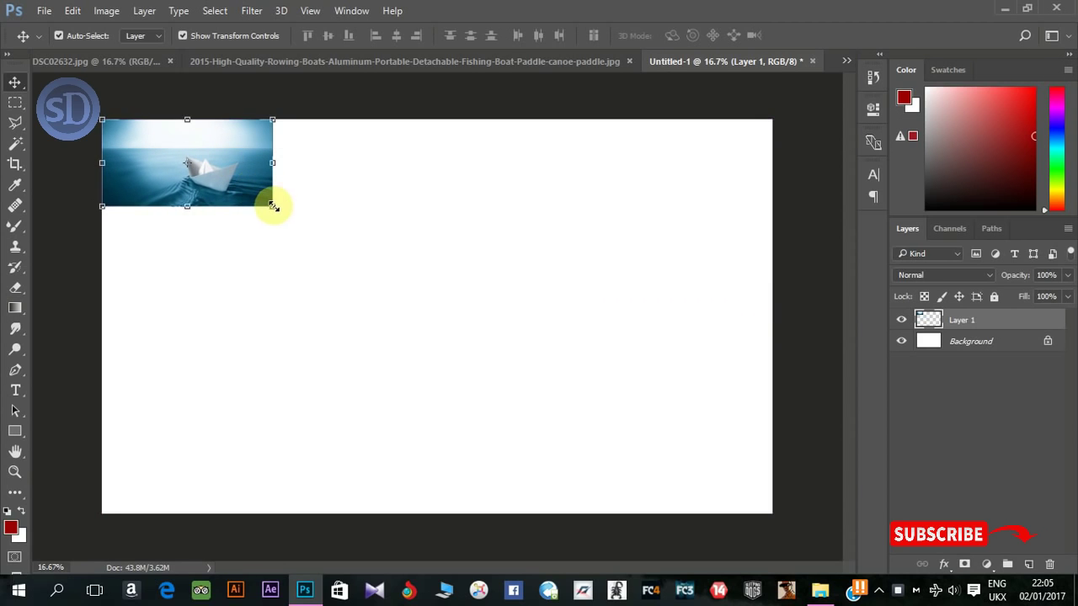
left_click(273, 206)
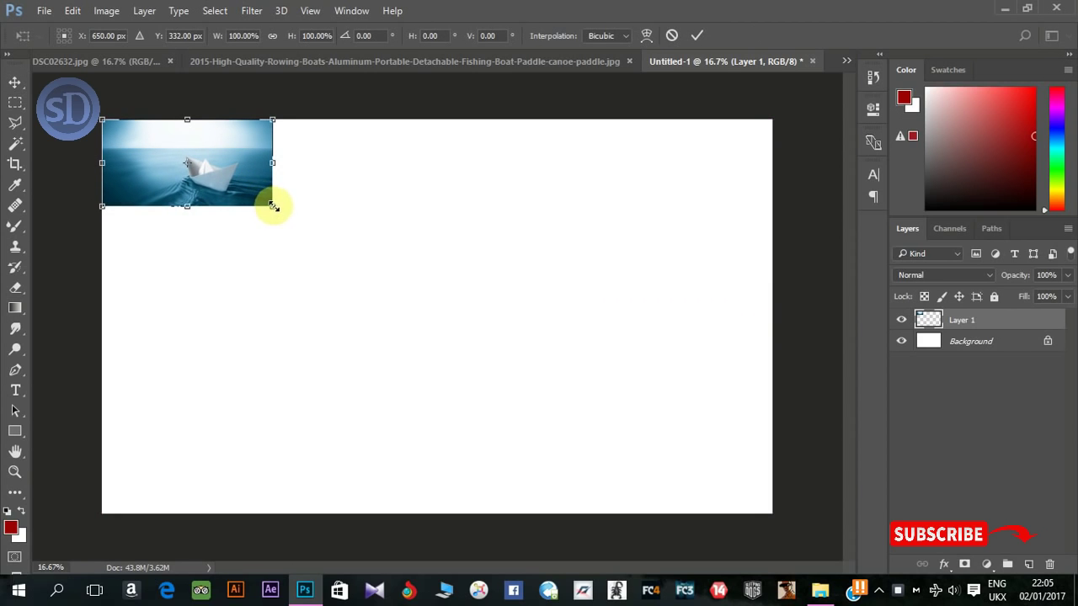
left_click_drag(282, 213, 692, 510)
left_click_drag(548, 404, 640, 418)
key("Return")
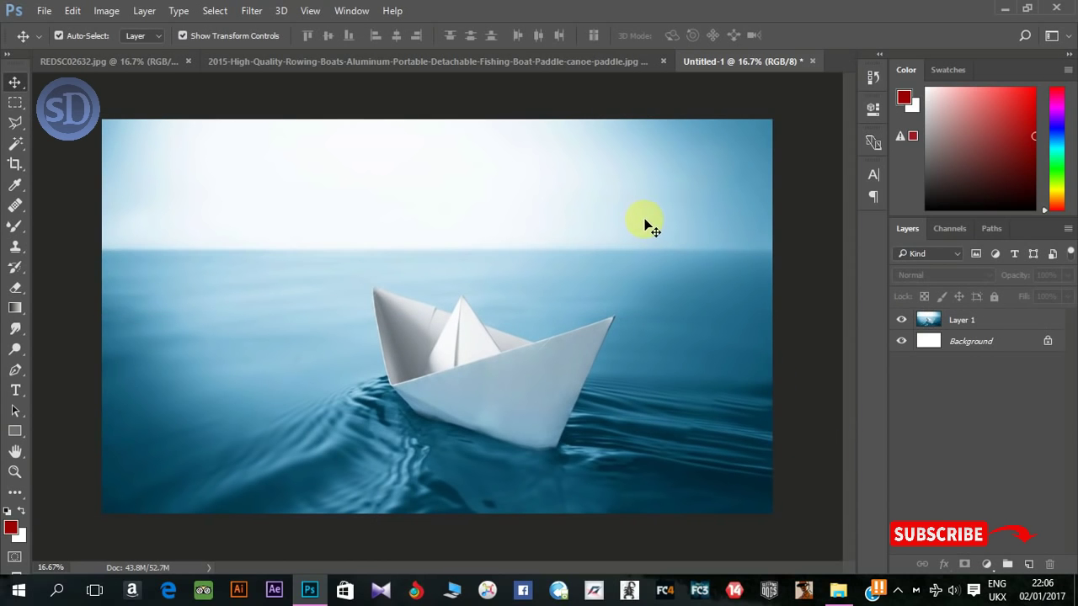
- Scale the boat layer to about 98.6% and shift it so its edge meets the canvas's right edge
left_click(661, 313)
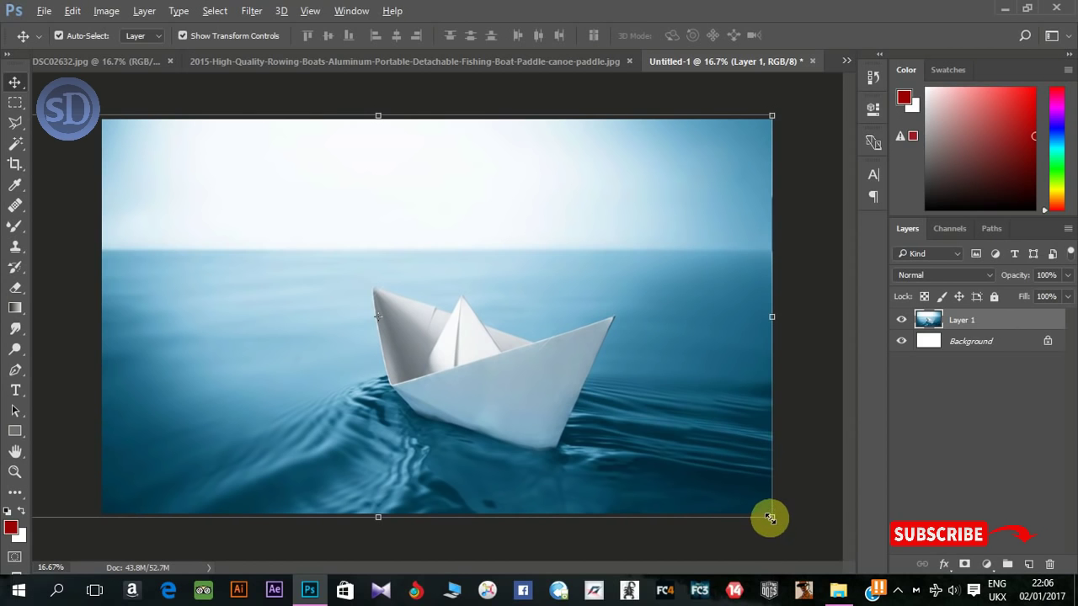
left_click_drag(770, 518, 766, 515)
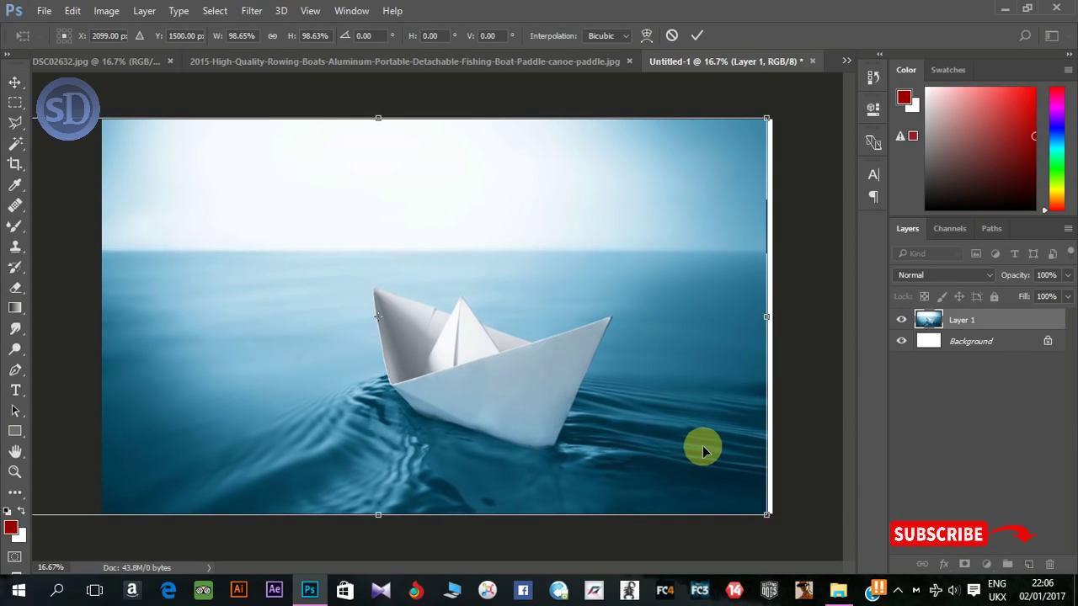
left_click_drag(706, 452, 716, 452)
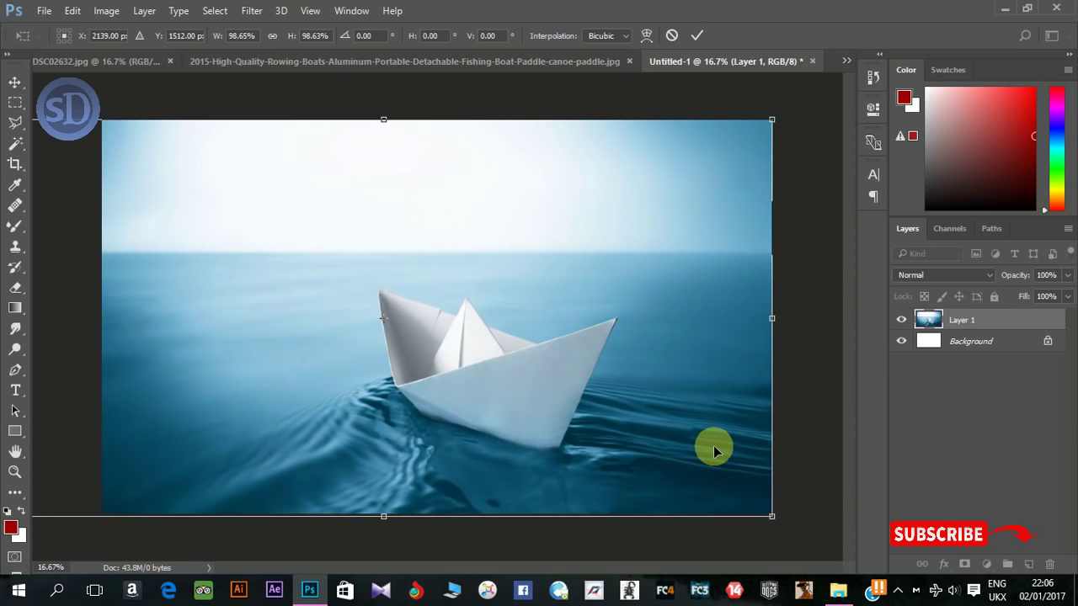
key("Return")
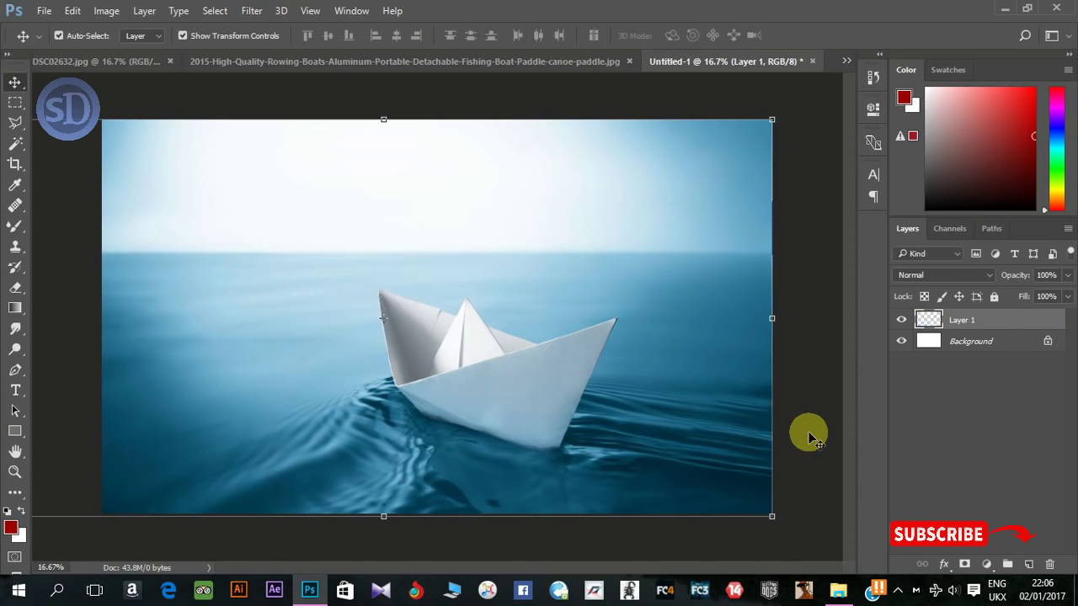
left_click(808, 433)
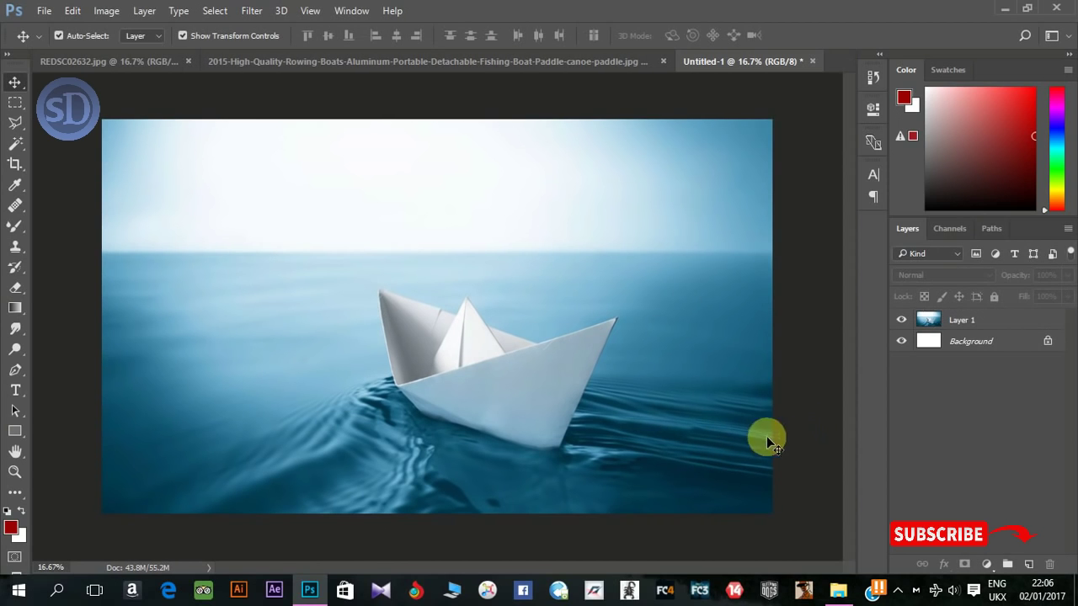
- Copy the cut-out man from REDSC02632.jpg into Untitled-1, scale him to about 73% and place him over the boat
left_click(125, 63)
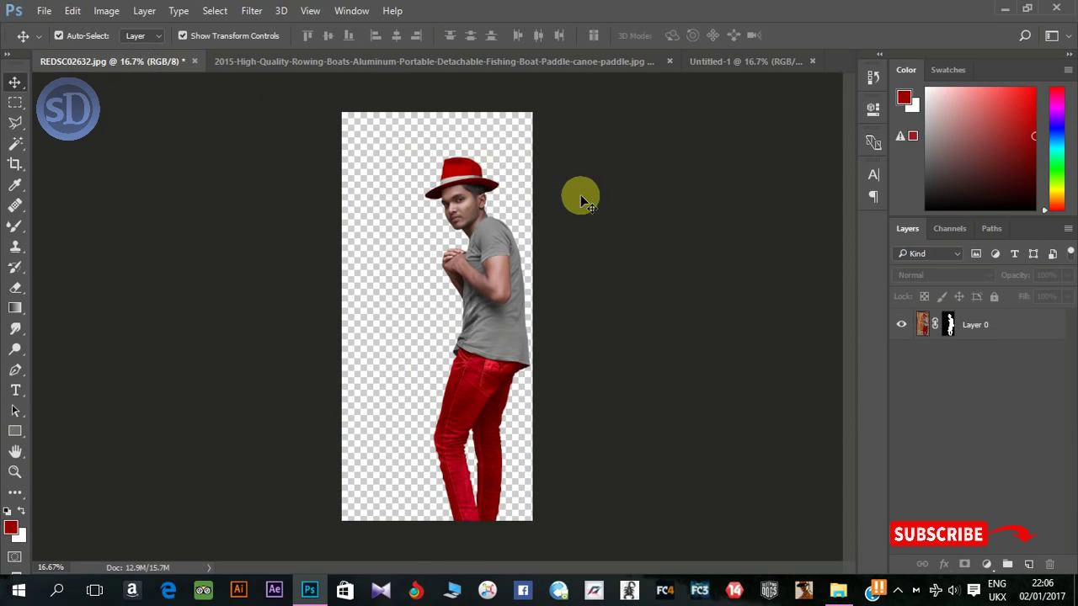
left_click_drag(482, 195, 560, 225)
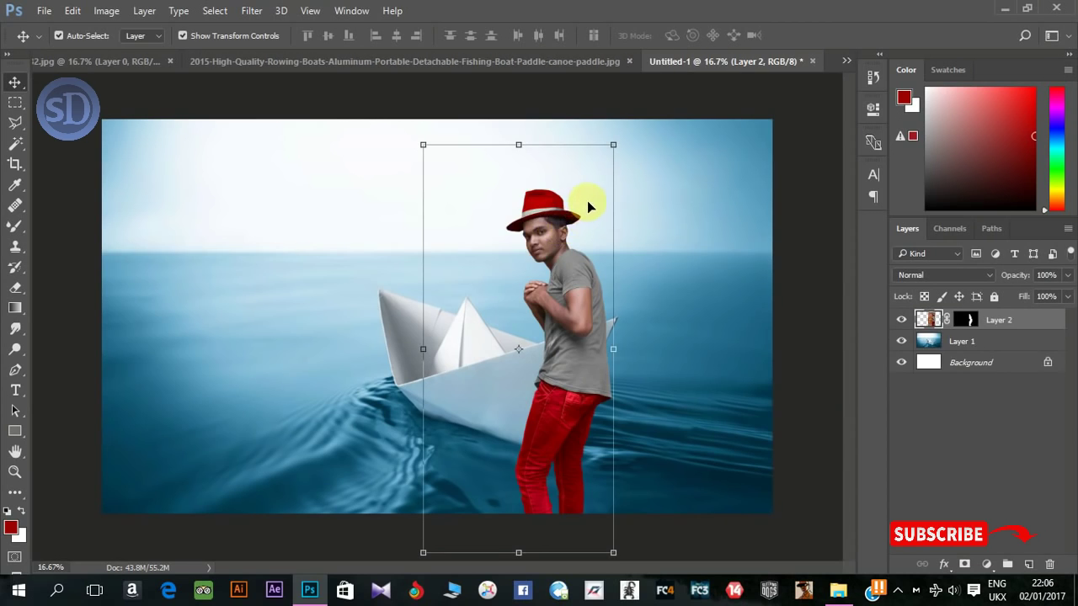
left_click_drag(613, 145, 577, 205)
left_click_drag(563, 288, 512, 208)
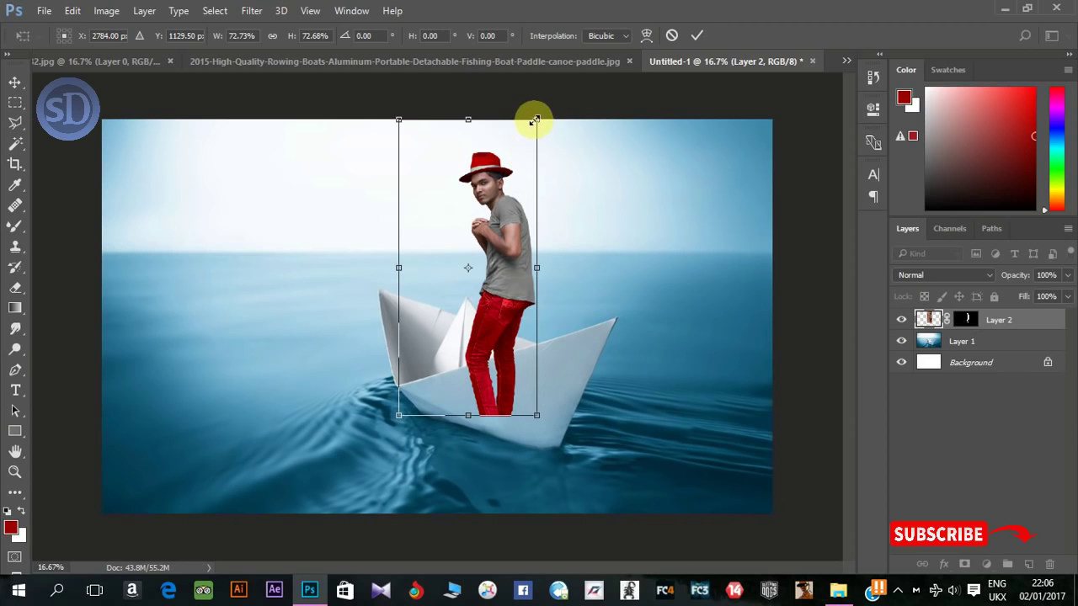
- Shrink the man further and position him standing in the middle of the paper boat
left_click_drag(532, 121, 529, 134)
left_click_drag(507, 214, 516, 257)
left_click_drag(543, 140, 527, 152)
key("Return")
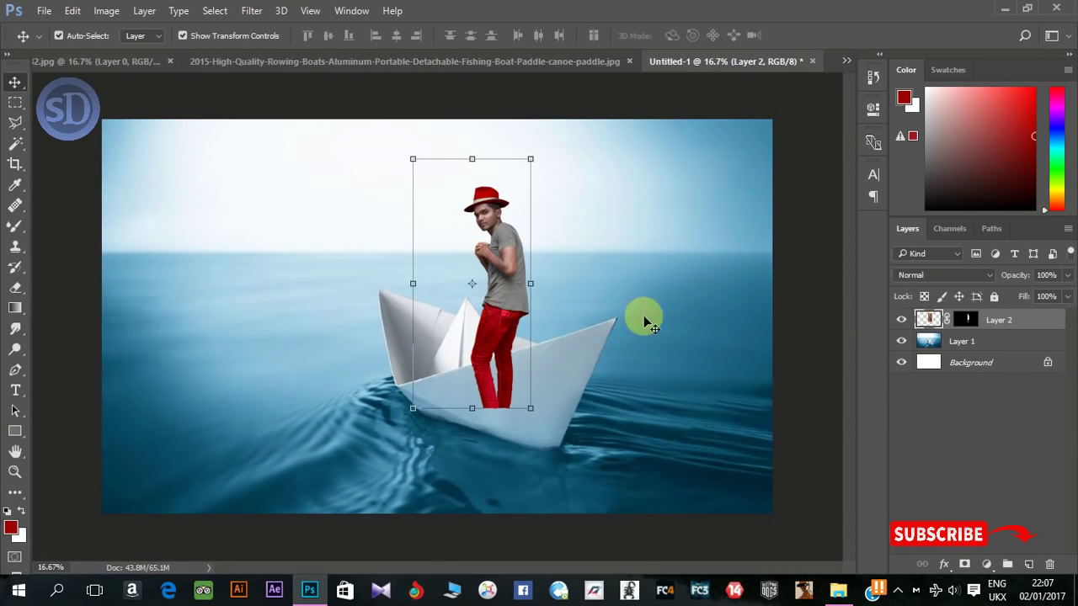
- Shift the man slightly left and down in the boat and fine-tune his size
key("shift+Left")
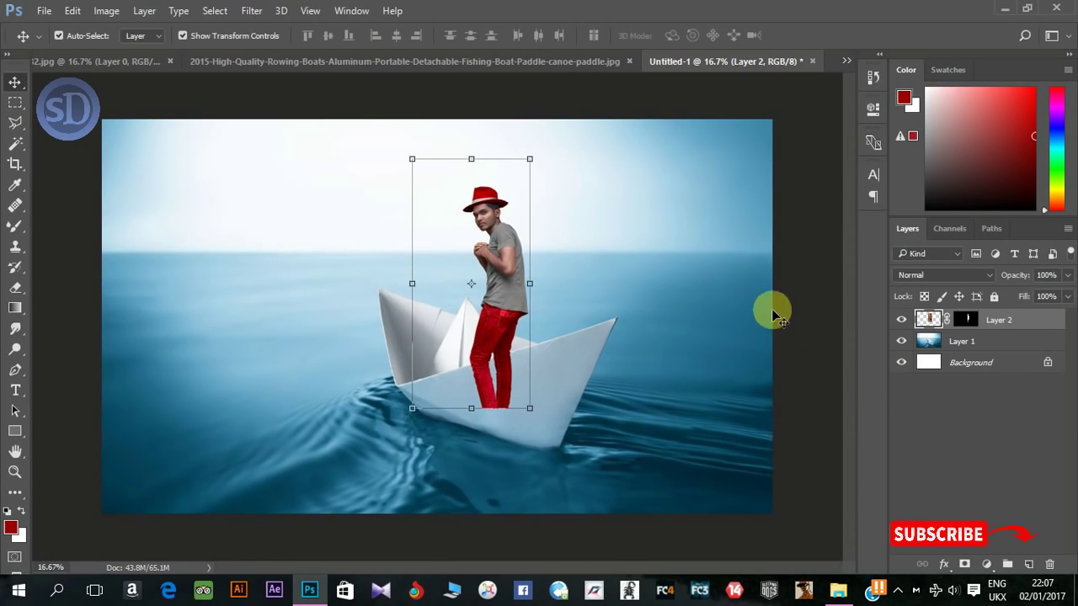
key("shift+Down")
key("ctrl+plus")
key("ctrl+plus")
key("ctrl+plus")
key("ctrl+plus")
key("ctrl+plus")
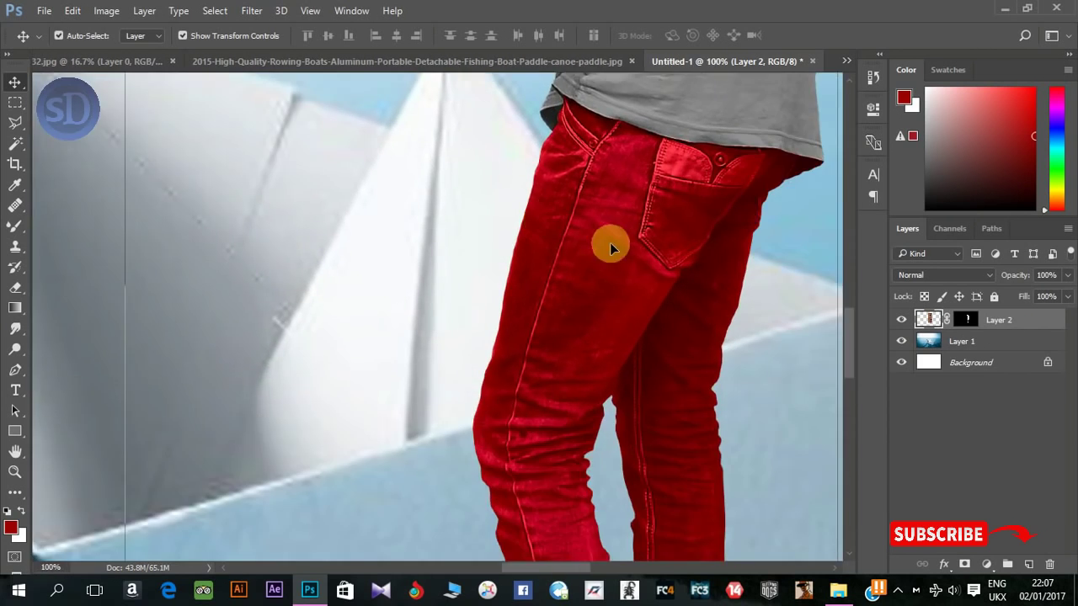
left_click_drag(612, 248, 584, 229)
key("ctrl+minus")
key("ctrl+minus")
key("ctrl+minus")
key("ctrl+minus")
key("ctrl+minus")
left_click_drag(537, 154, 555, 208)
key("Return")
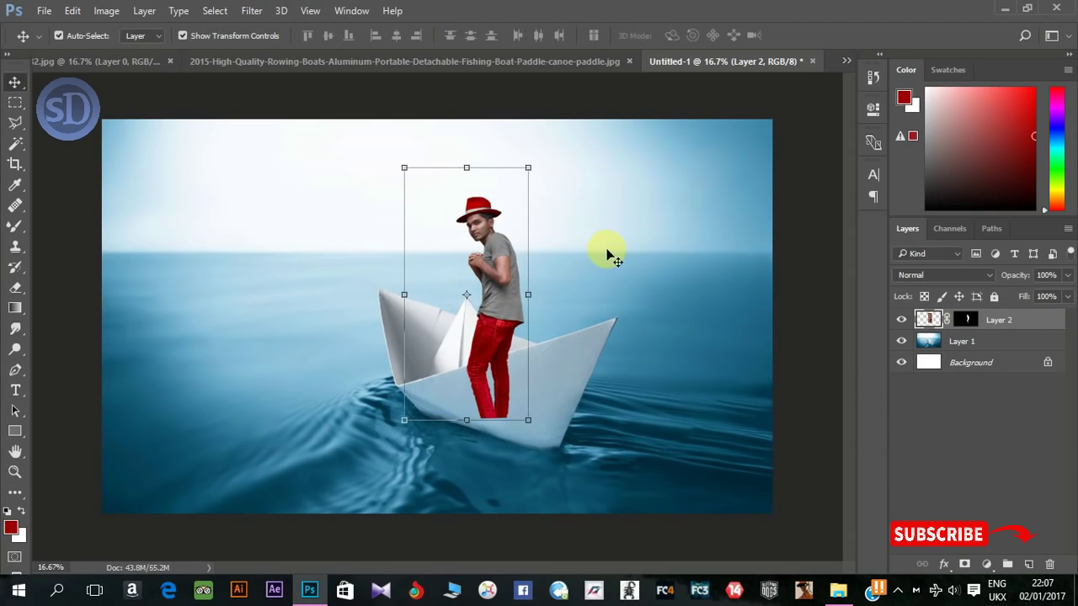
- Hide the man's layer and outline the boat's front side below its rim with a Polygonal Lasso selection
key("ctrl+1")
scroll(602, 356, "down", 5)
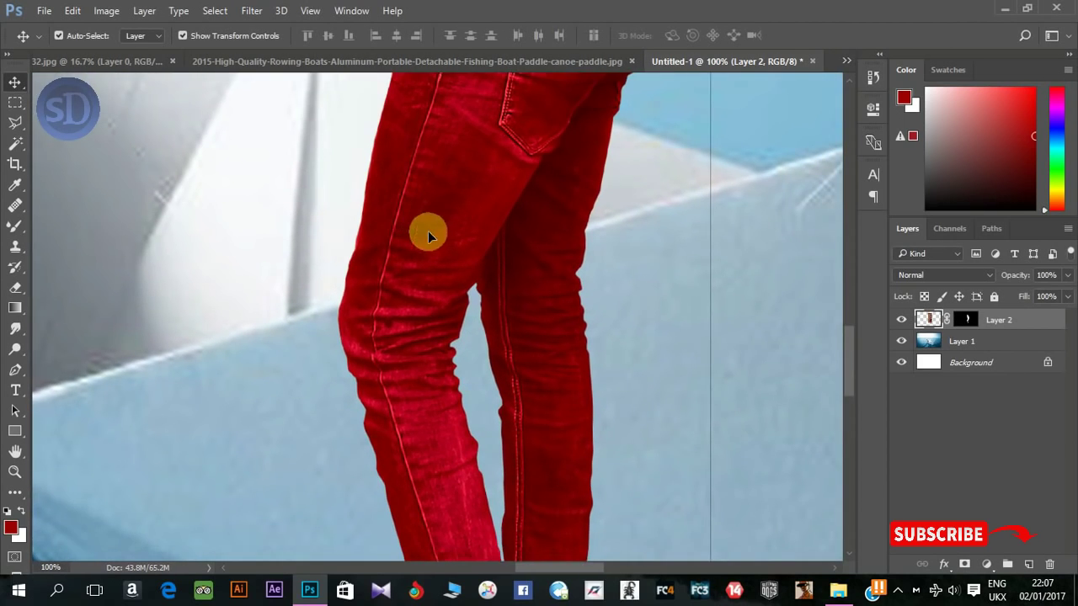
left_click(901, 320)
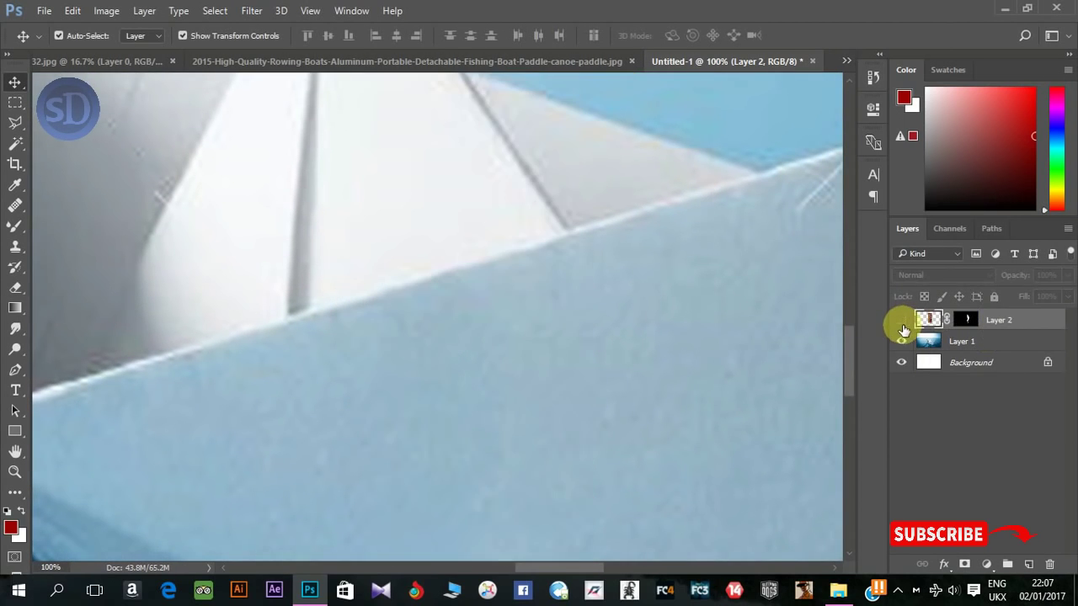
left_click(15, 122)
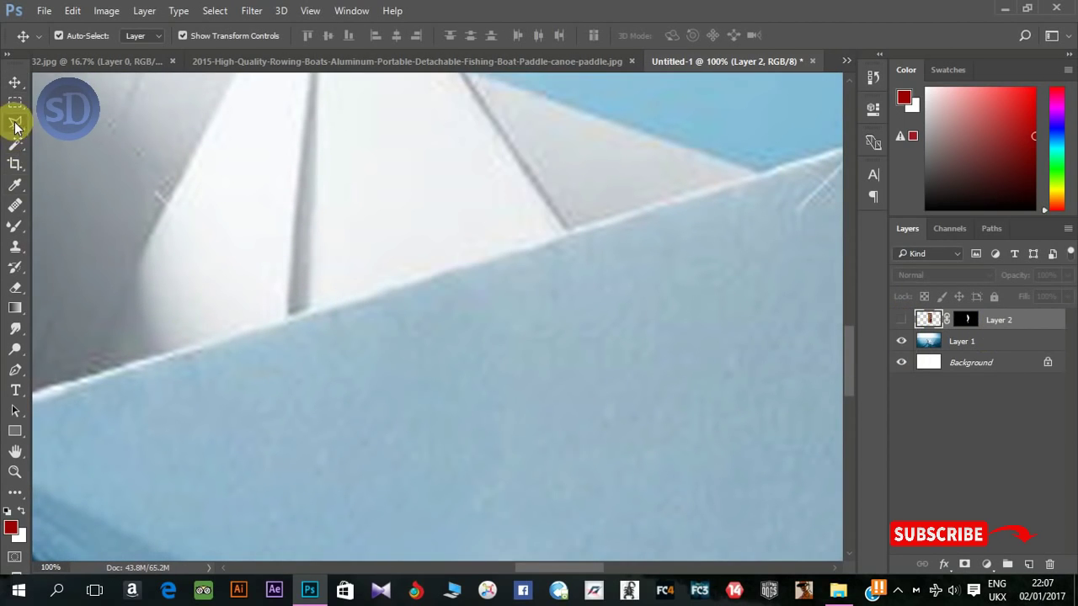
left_click(171, 356)
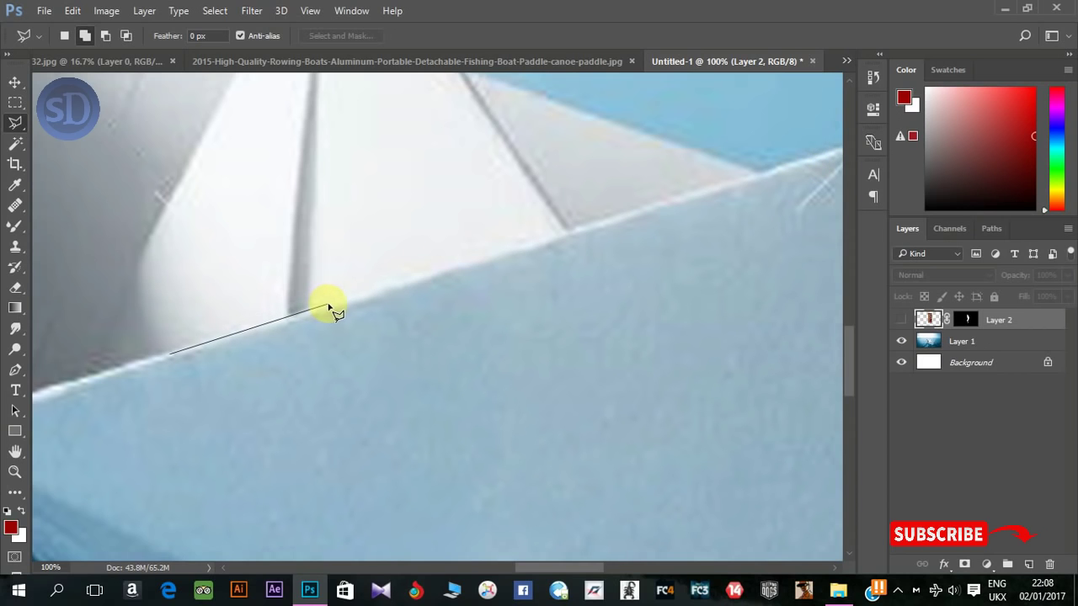
left_click(757, 178)
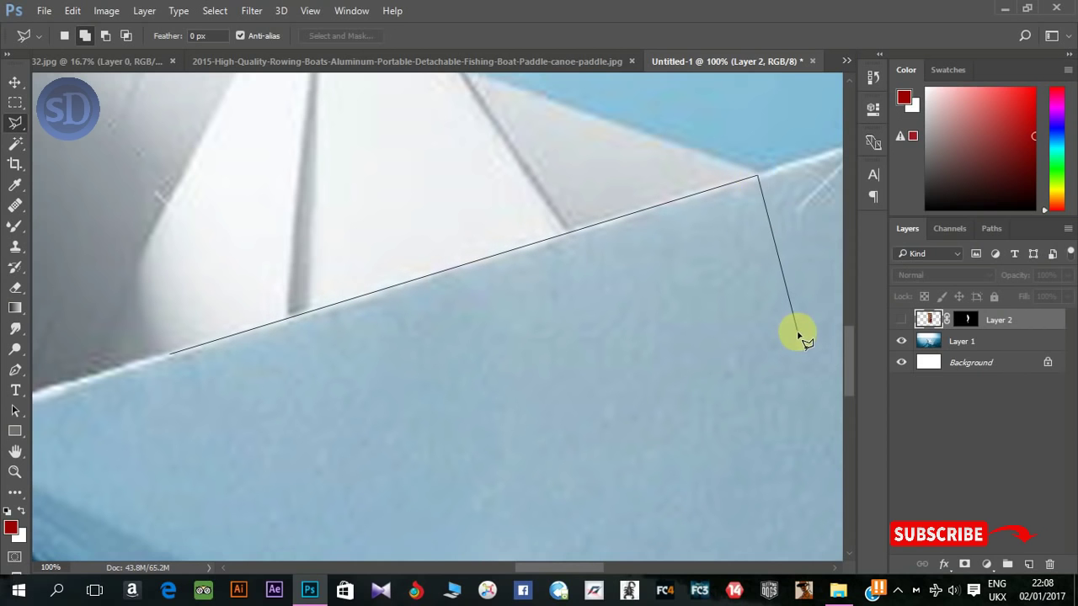
left_click(798, 337)
scroll(798, 337, "down", 2)
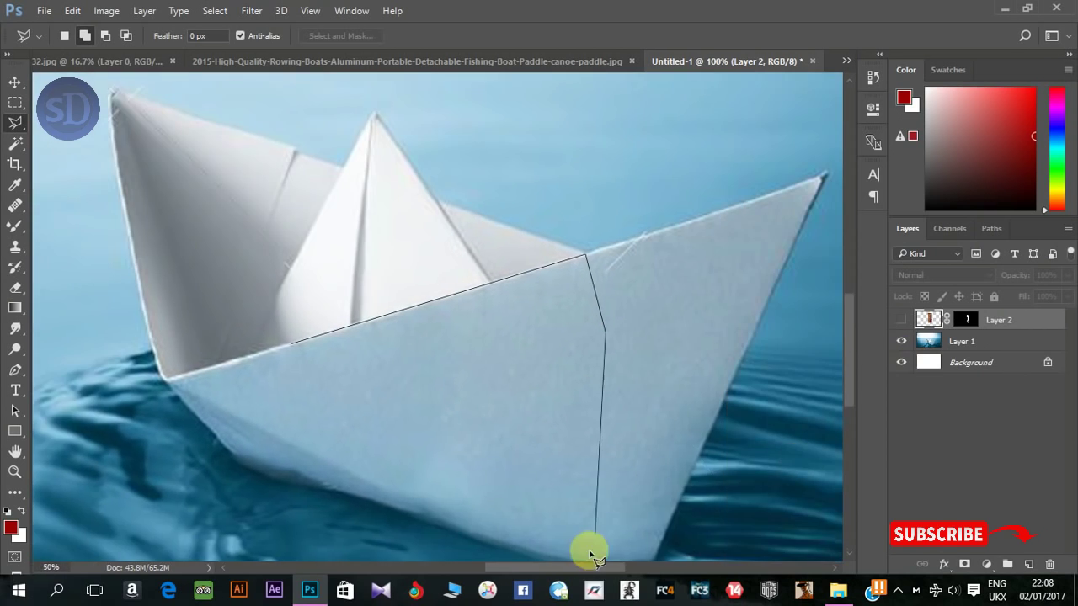
left_click(627, 531)
left_click(356, 548)
left_click(259, 451)
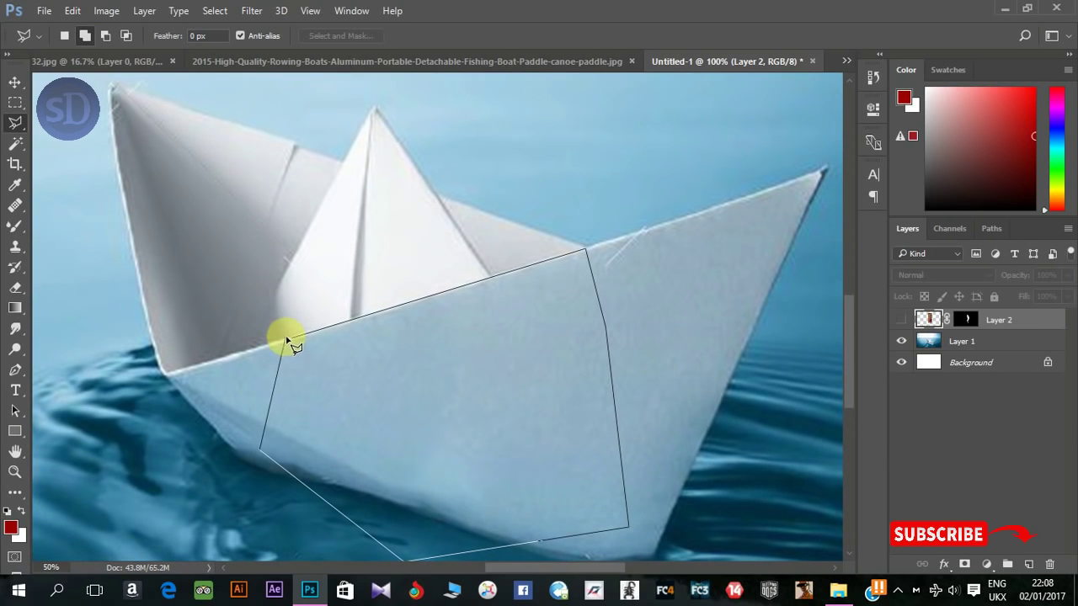
double_click(289, 341)
- Show the man's layer, paint black on its mask with a size 900 brush to hide his legs inside the selection, and deselect
left_click(901, 319)
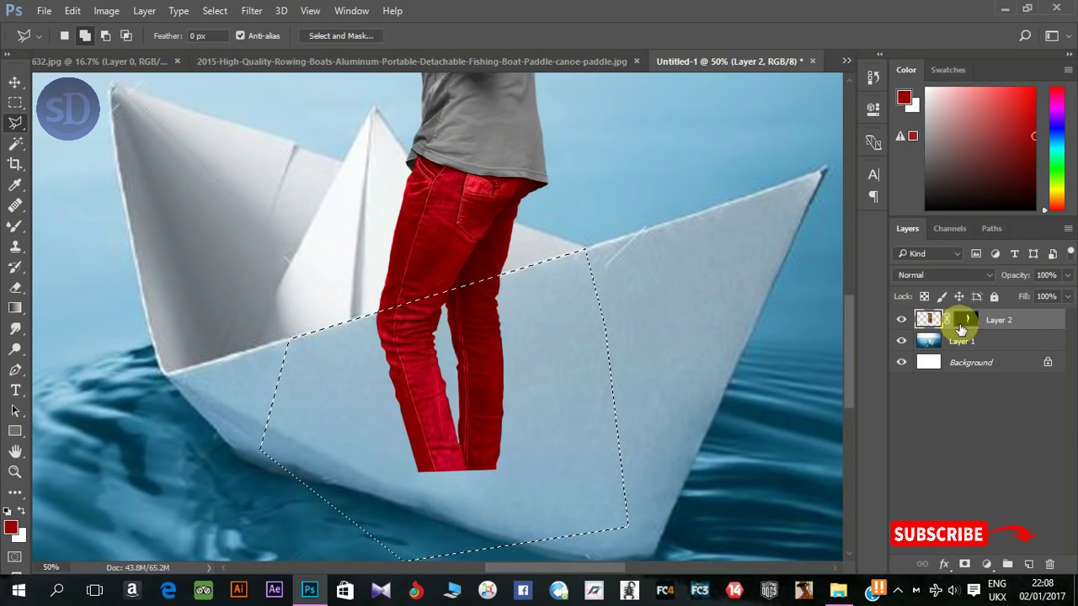
left_click(967, 319)
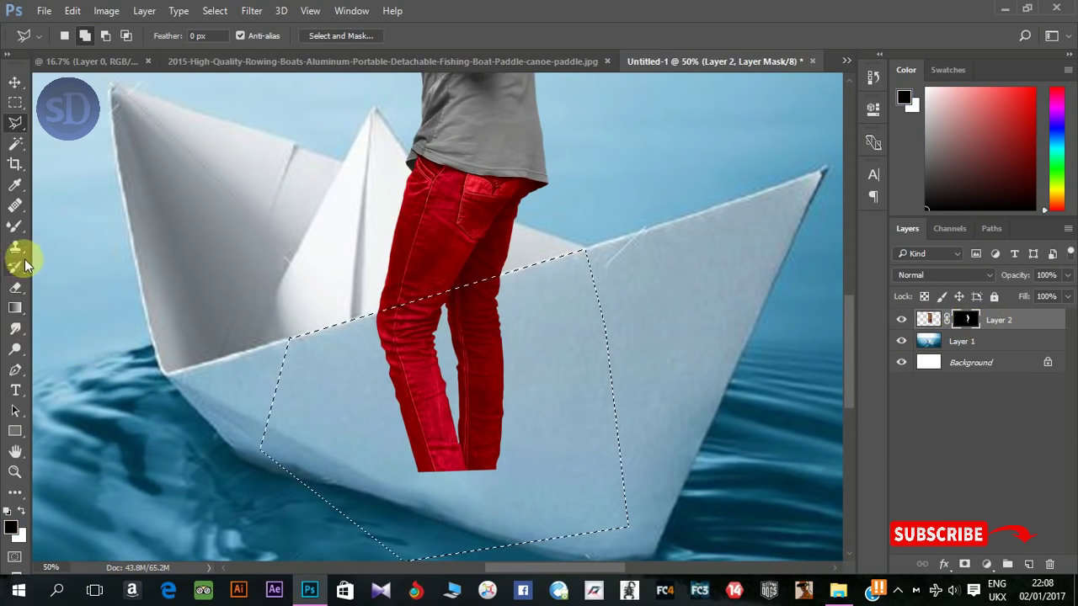
left_click(18, 225)
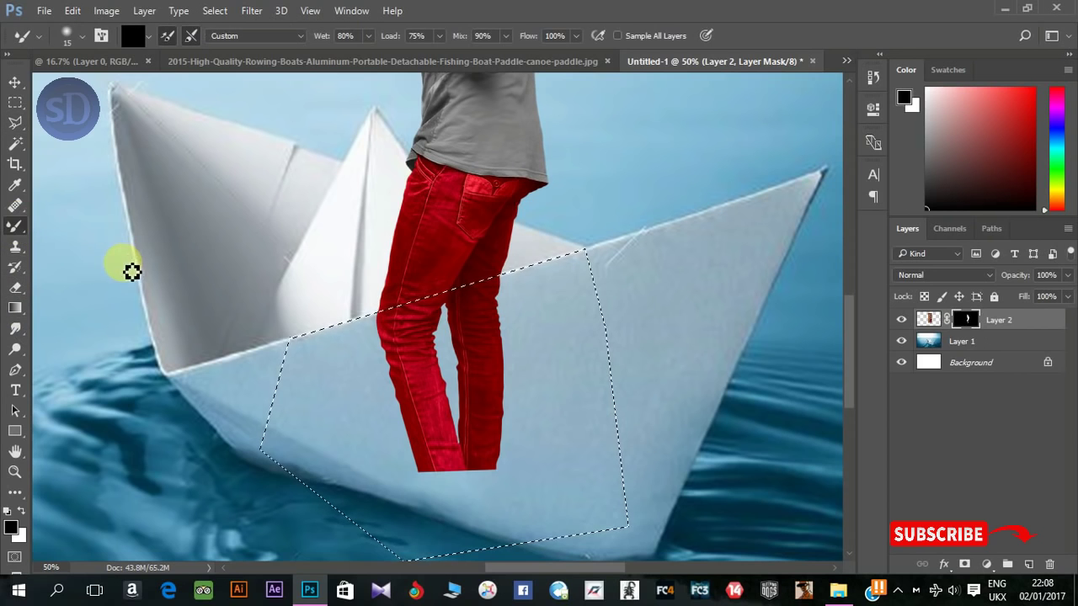
left_click(17, 224)
left_click(55, 223)
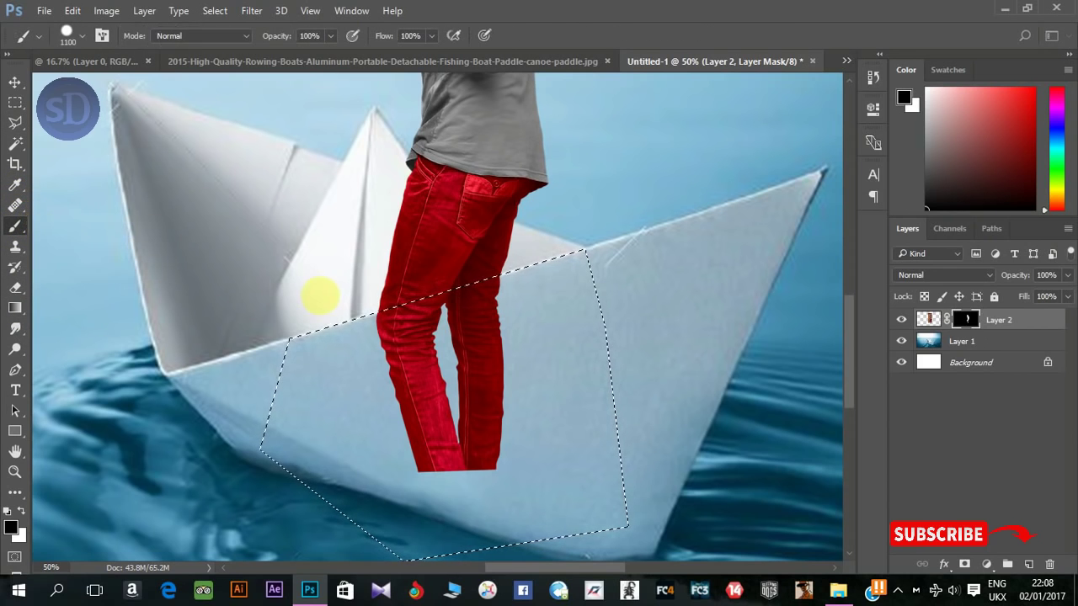
key("bracketleft")
key("bracketleft")
left_click(429, 365)
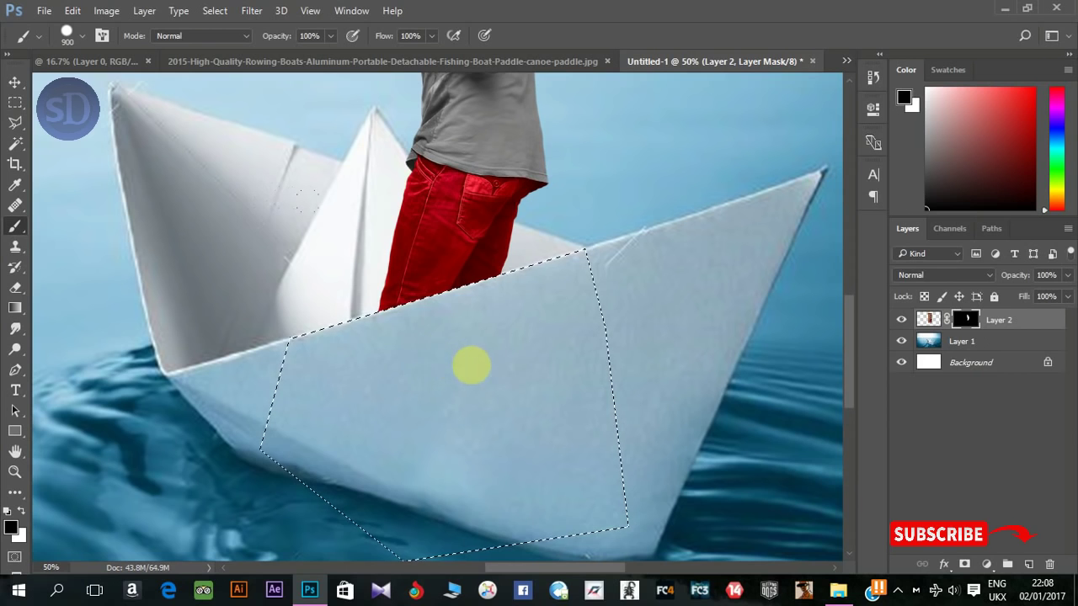
key("ctrl+d")
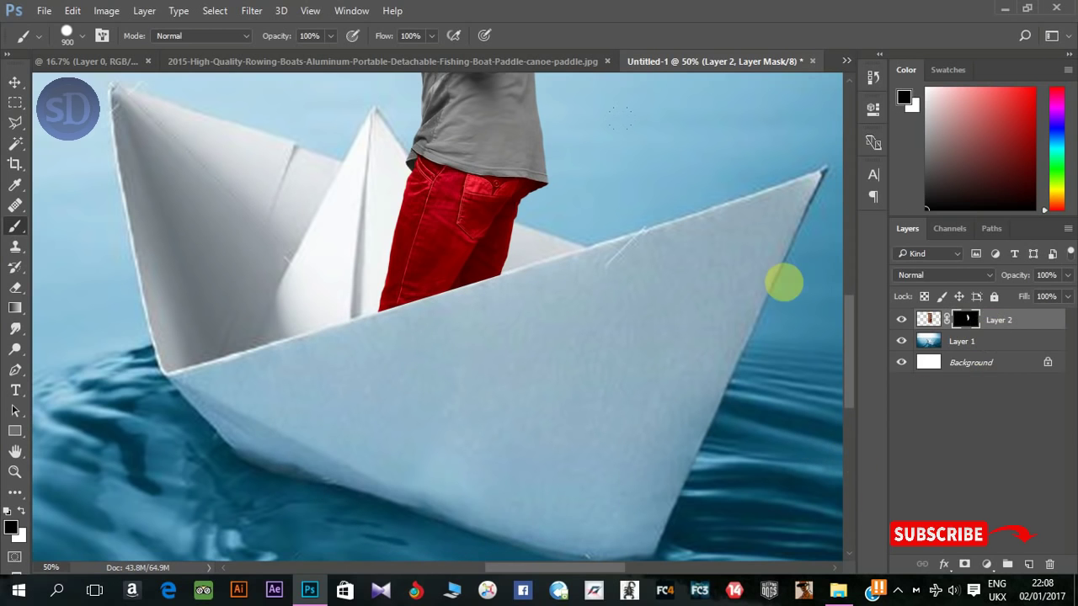
key("ctrl+minus")
key("ctrl+minus")
key("ctrl+minus")
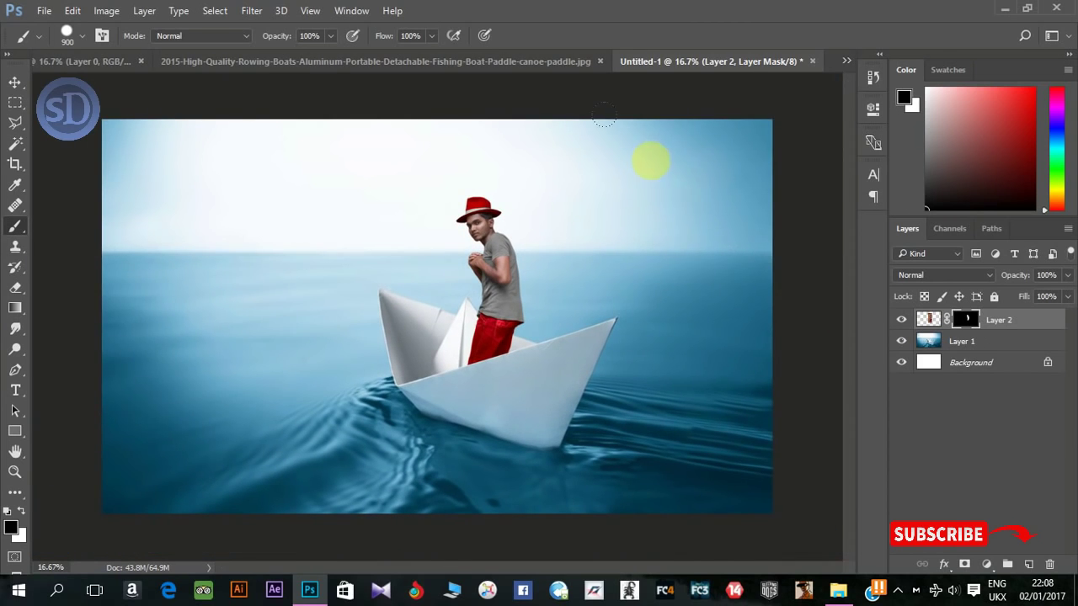
- Copy the selected paddle from the canoe paddle image into the paper boat composite, over the man's body
left_click(557, 64)
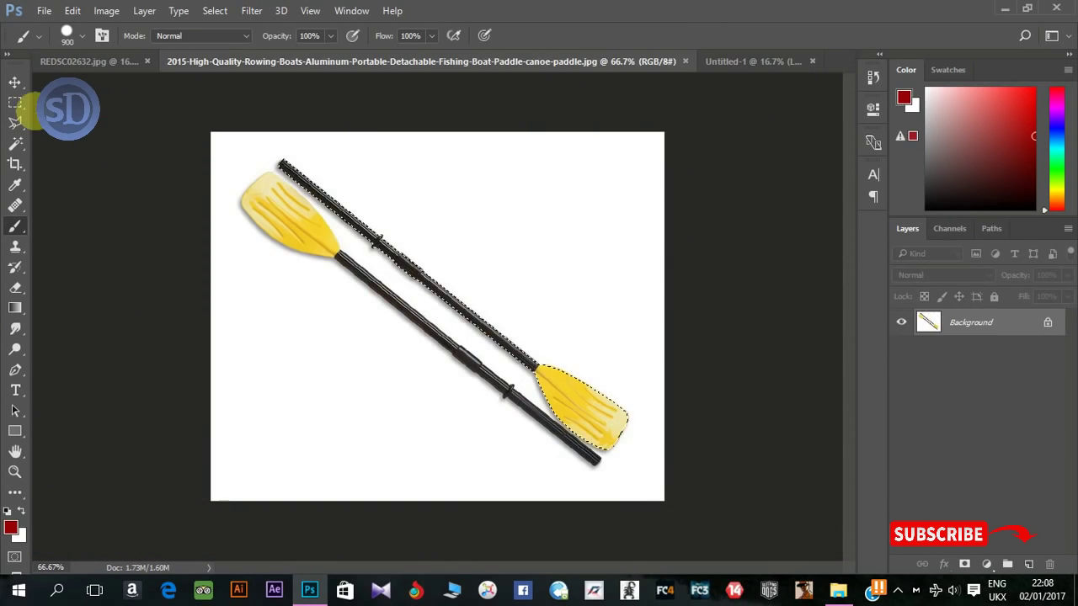
left_click(14, 82)
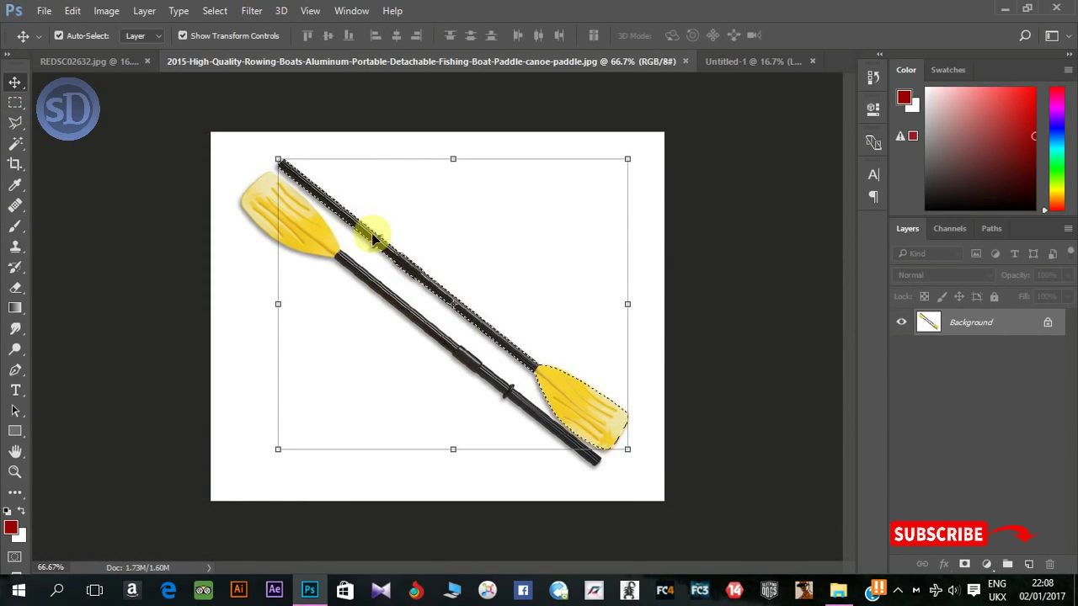
left_click_drag(373, 228, 506, 276)
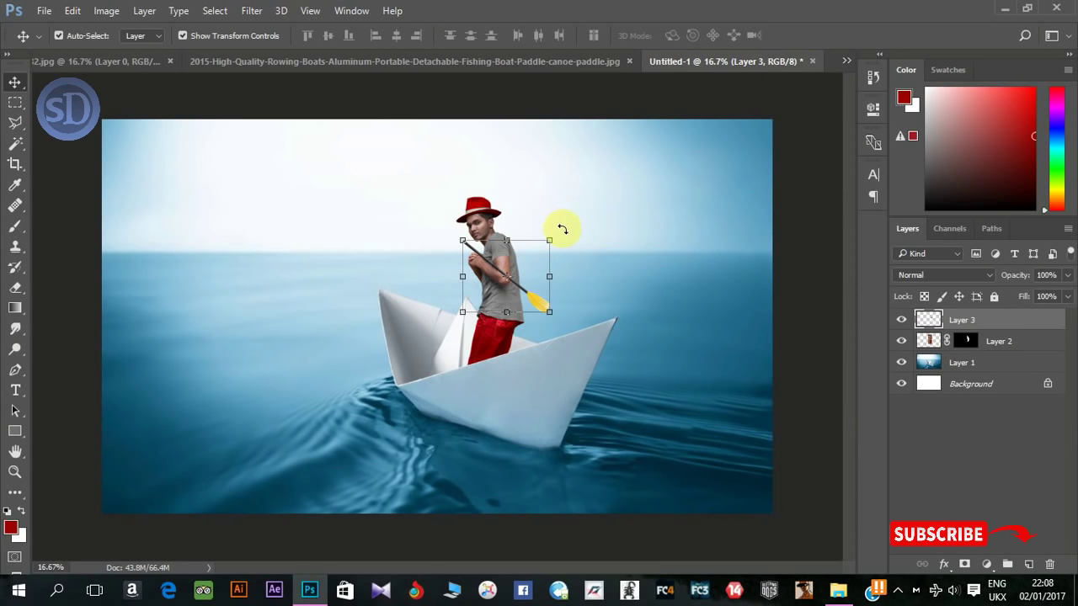
- Rotate the paddle about 37 degrees clockwise and mirror it horizontally
left_click_drag(561, 228, 599, 265)
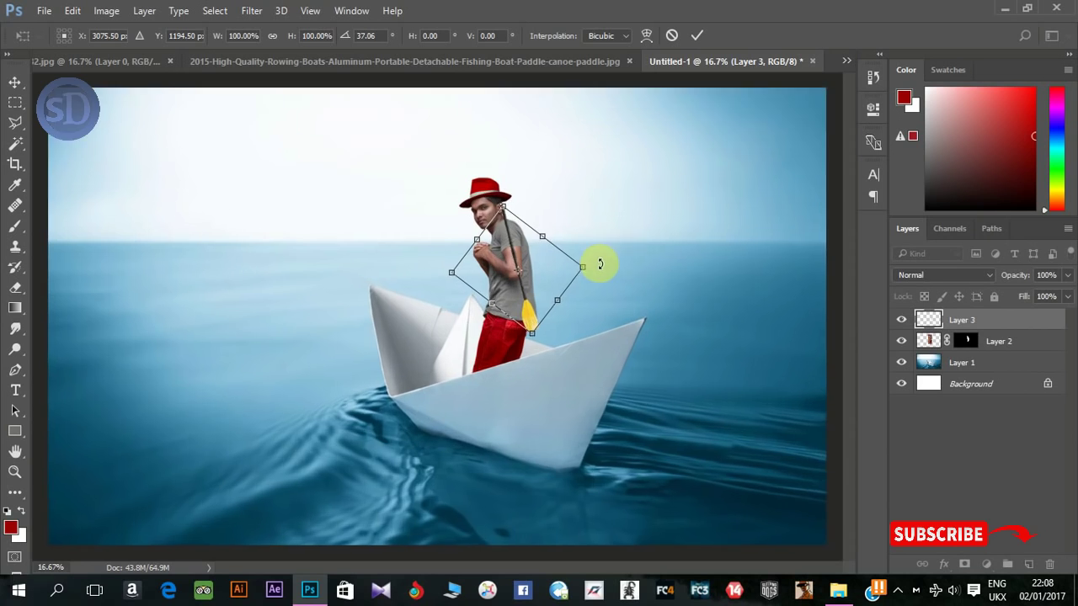
key("ctrl+plus")
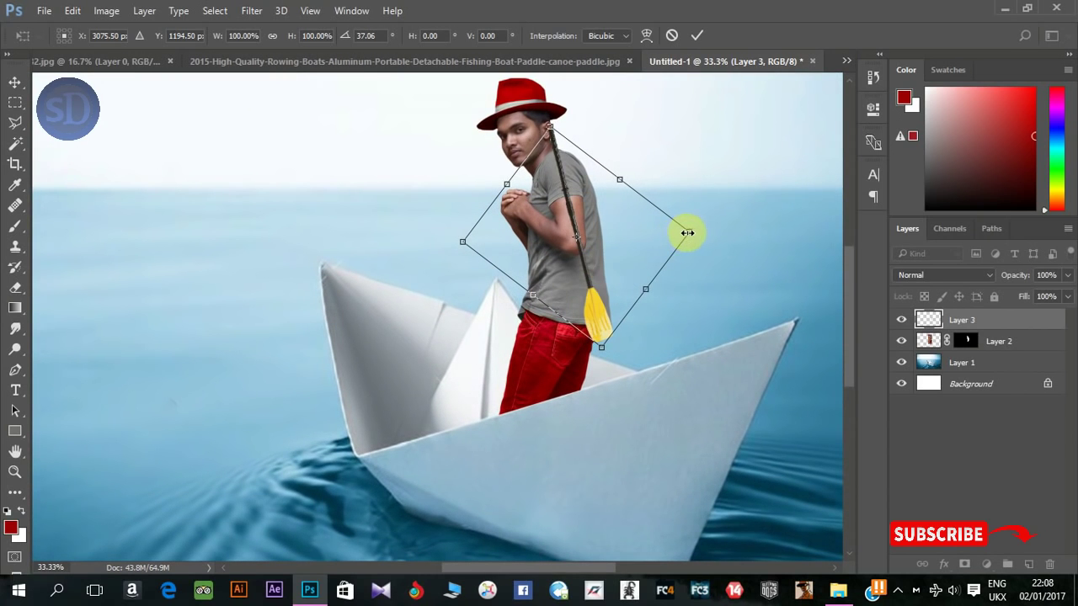
right_click(686, 233)
left_click(736, 472)
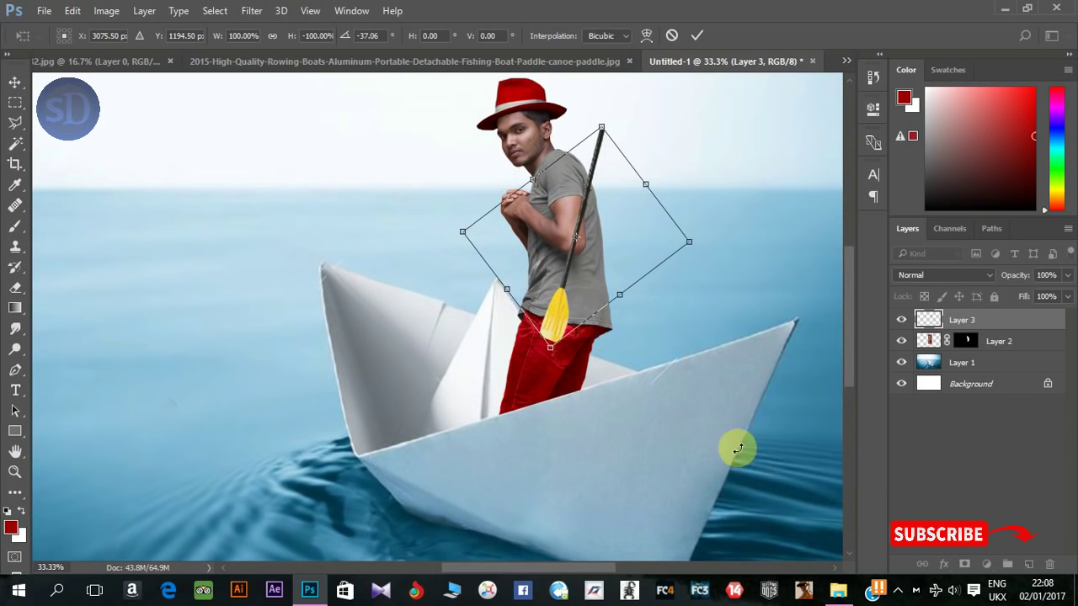
- Enlarge the paddle to about 181%, stand it upright beside the man, and narrow its width to about 66%
left_click_drag(619, 105, 568, 84)
left_click_drag(592, 347, 620, 533)
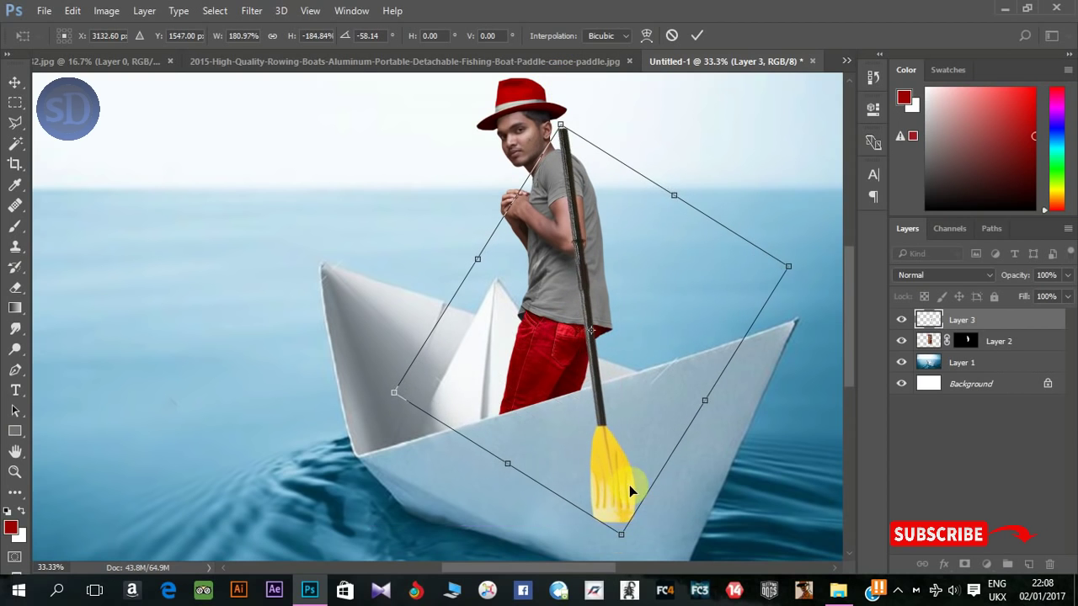
key("ctrl+minus")
key("ctrl+minus")
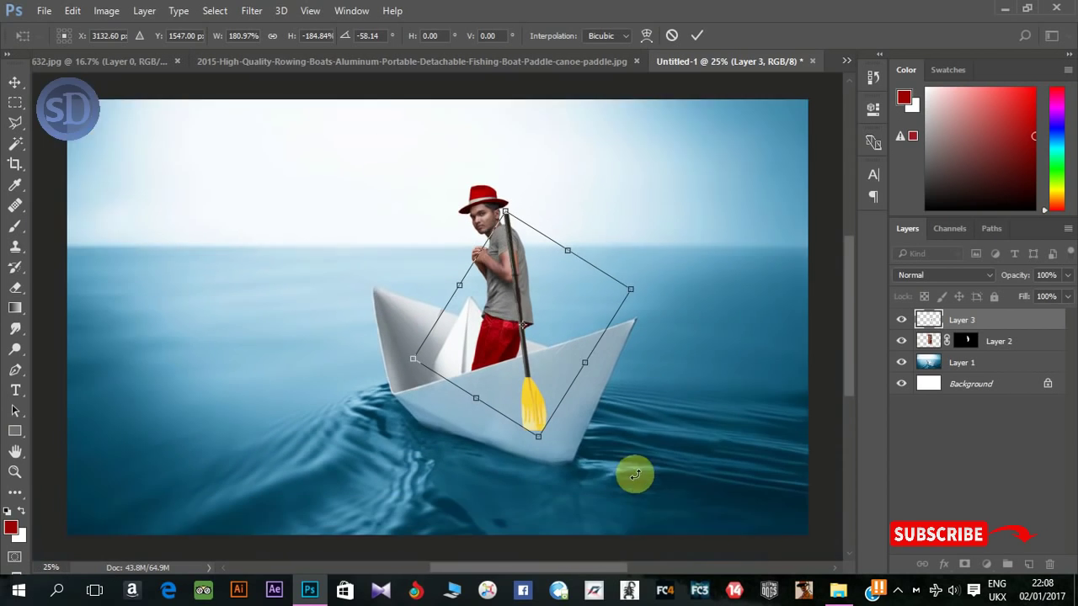
mouse_move(544, 437)
left_mouse_down()
mouse_move(520, 441)
mouse_move(528, 444)
left_mouse_up()
key("Return")
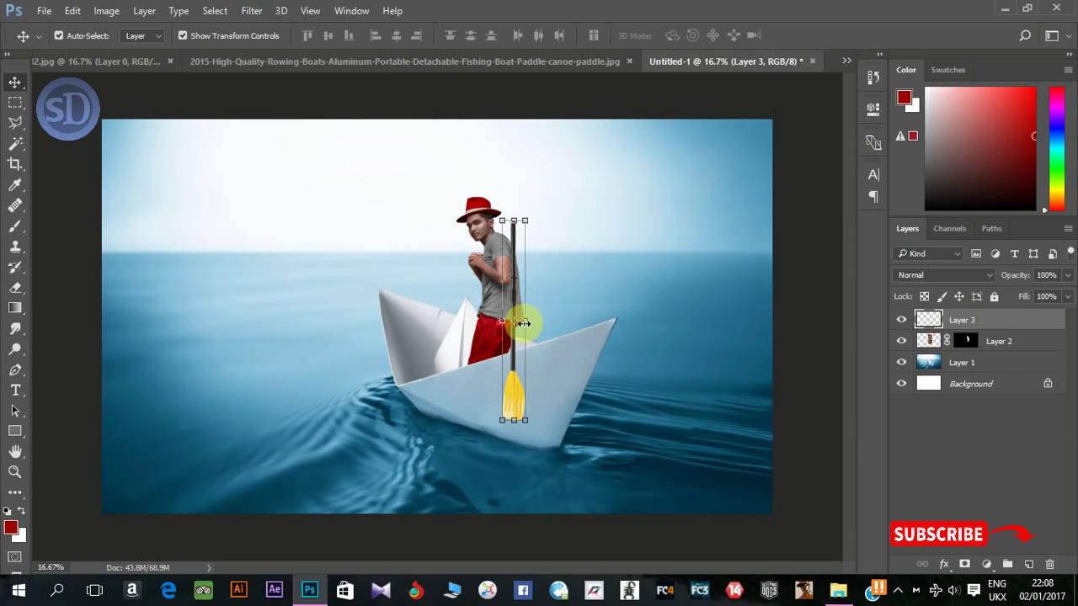
left_click_drag(524, 323, 513, 322)
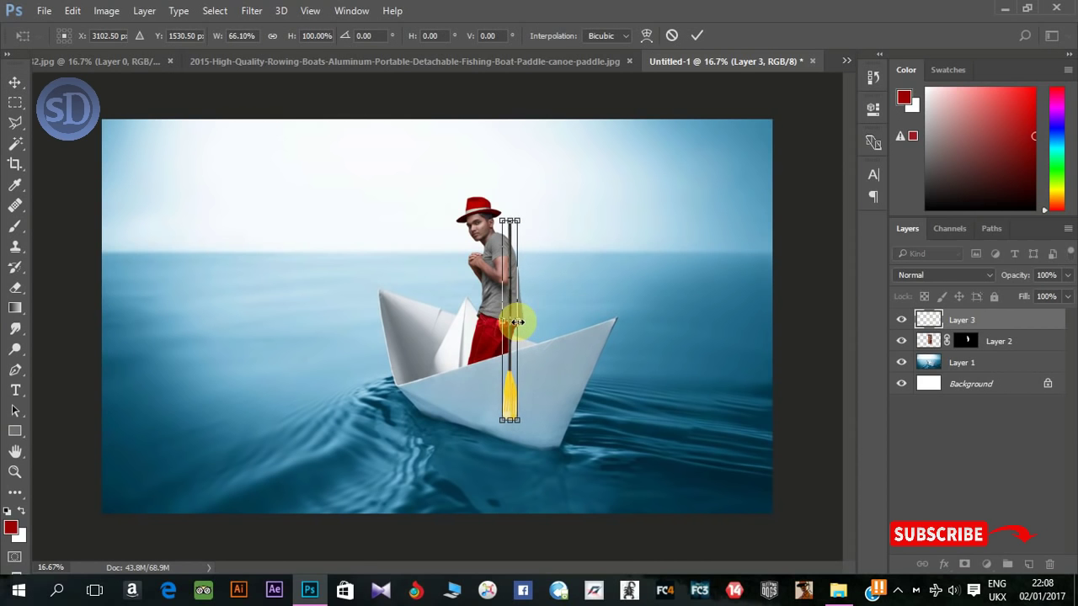
key("Return")
- Select the upper part of the paddle's shaft with a rectangular marquee and copy it to a new layer
key("ctrl+plus")
key("ctrl+plus")
key("ctrl+plus")
key("ctrl+plus")
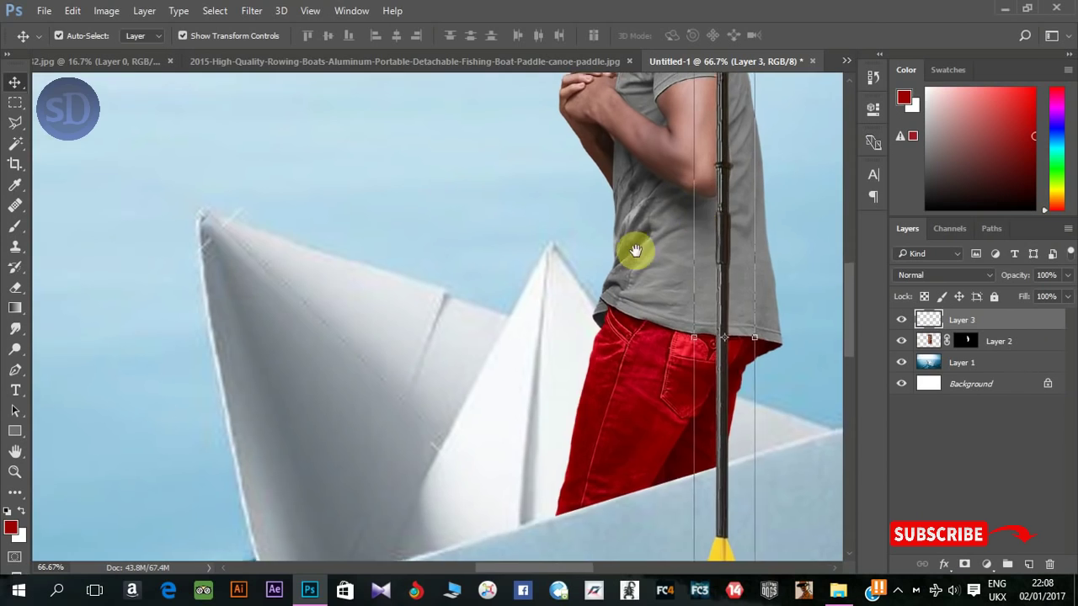
left_click_drag(636, 251, 457, 373)
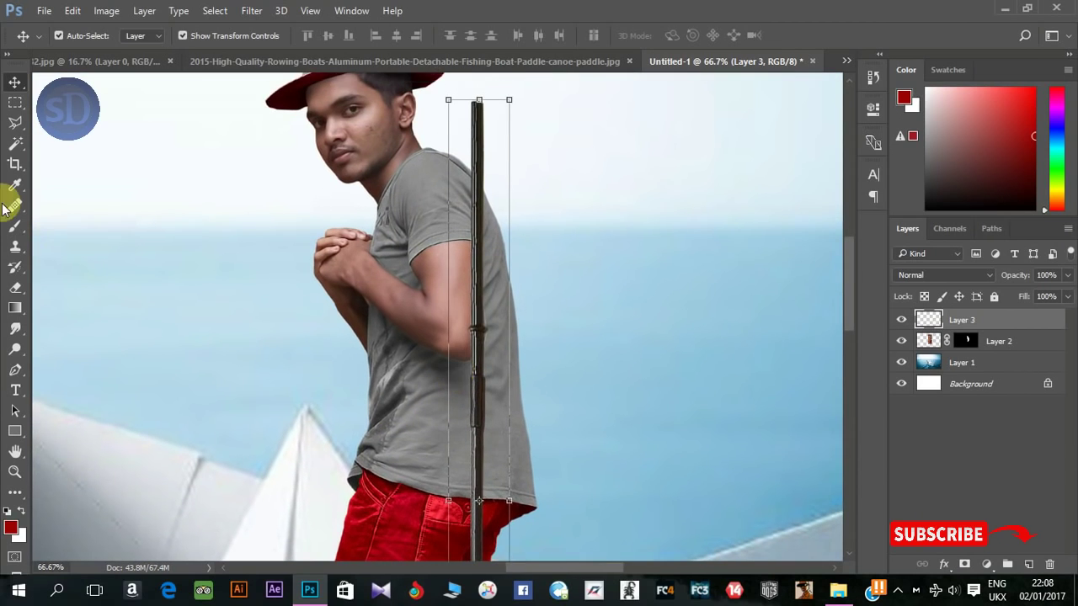
left_click(15, 102)
left_click_drag(420, 85, 576, 427)
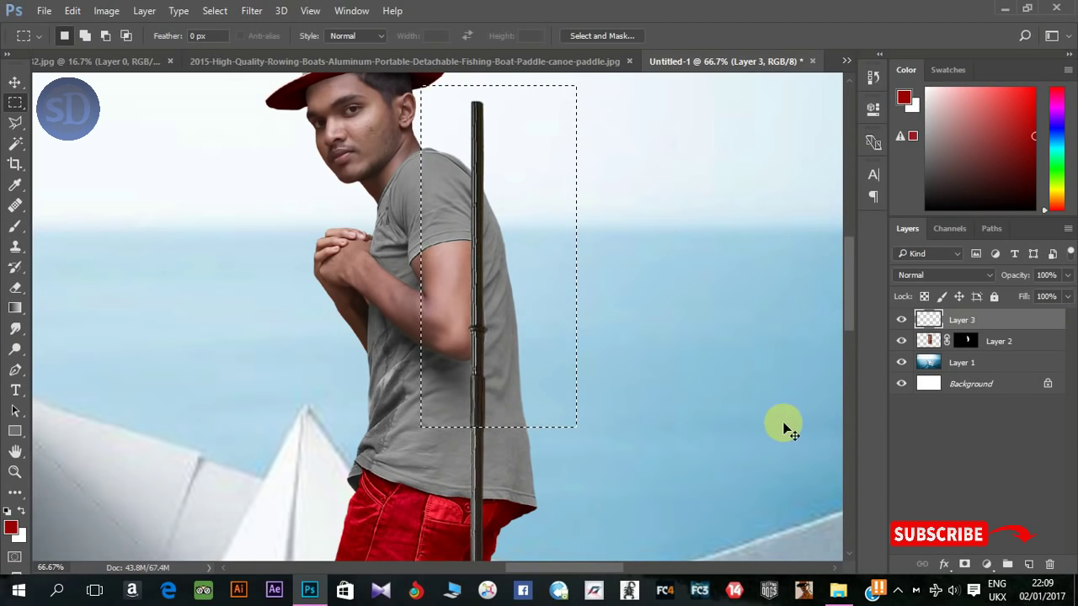
key("ctrl+j")
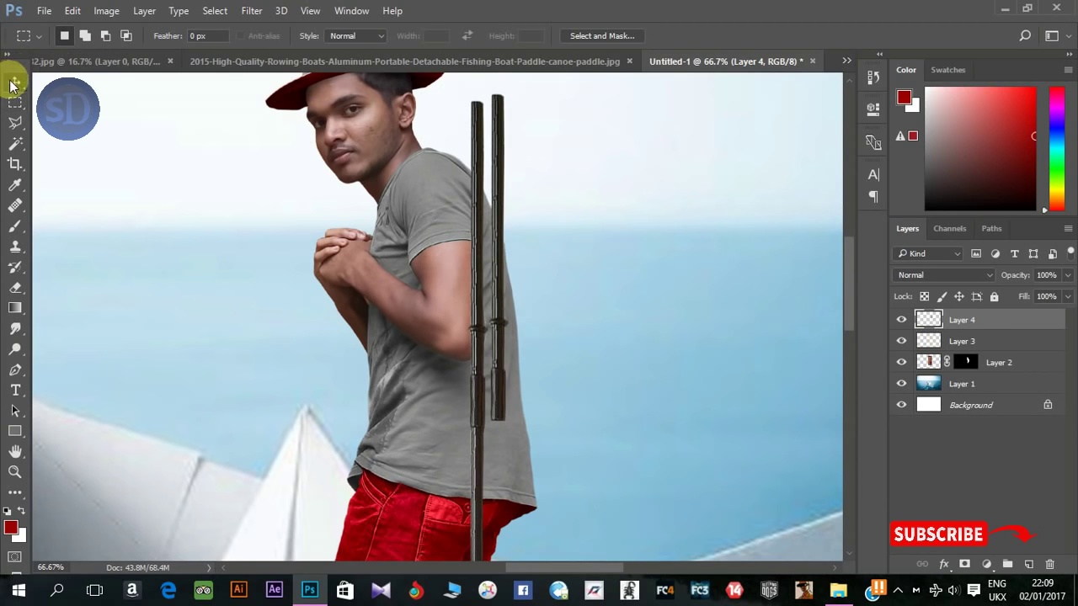
- Move the copied shaft piece up and align it with the paddle's upper end to lengthen the handle
left_click(15, 82)
left_click_drag(651, 223, 612, 377)
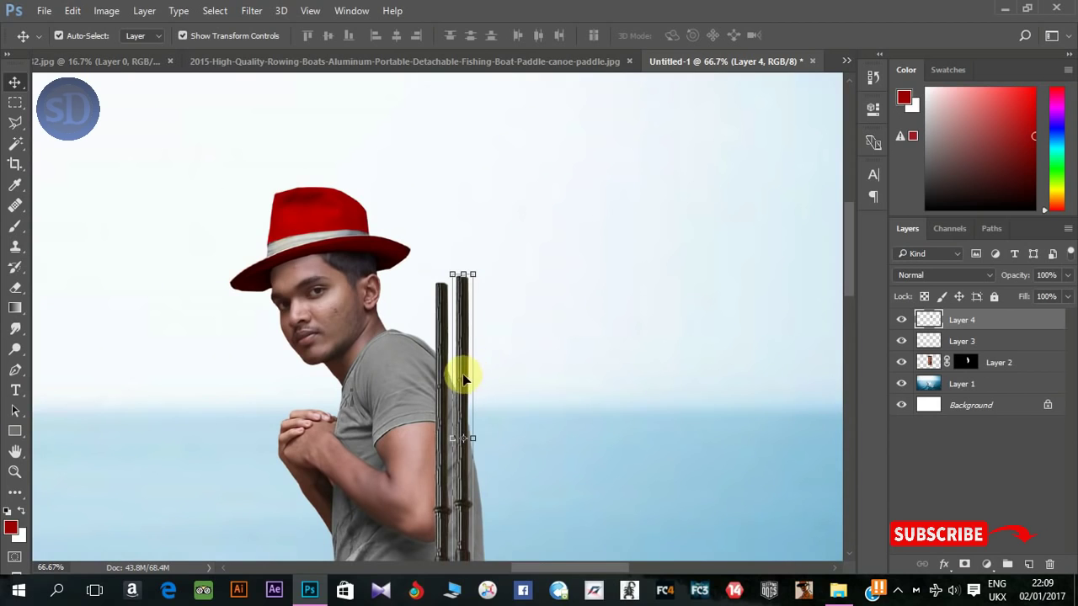
left_click_drag(463, 379, 434, 159)
left_click_drag(544, 230, 570, 409)
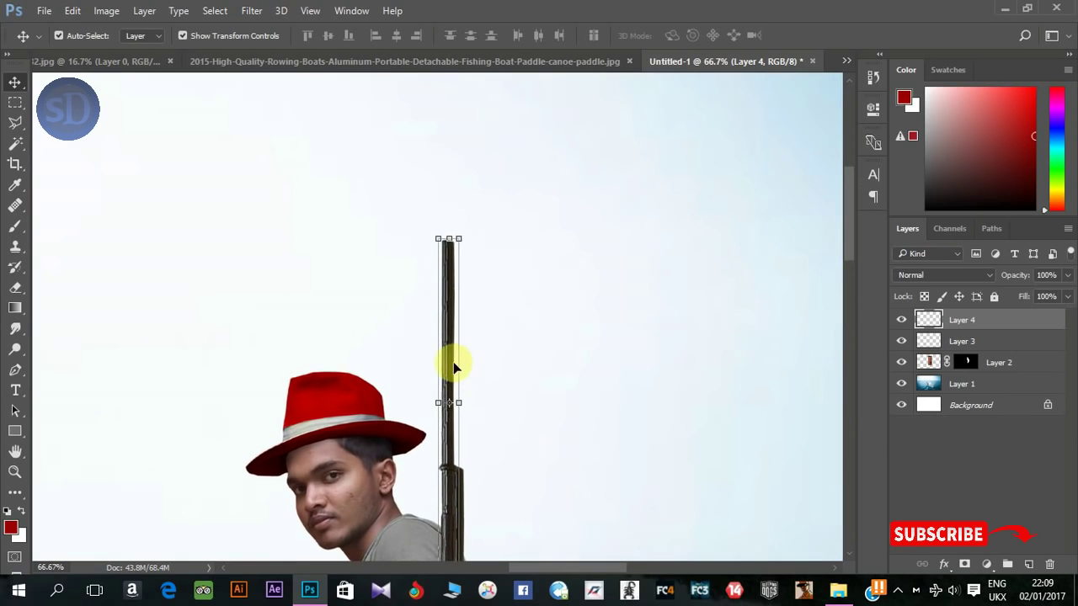
left_click_drag(449, 365, 459, 271)
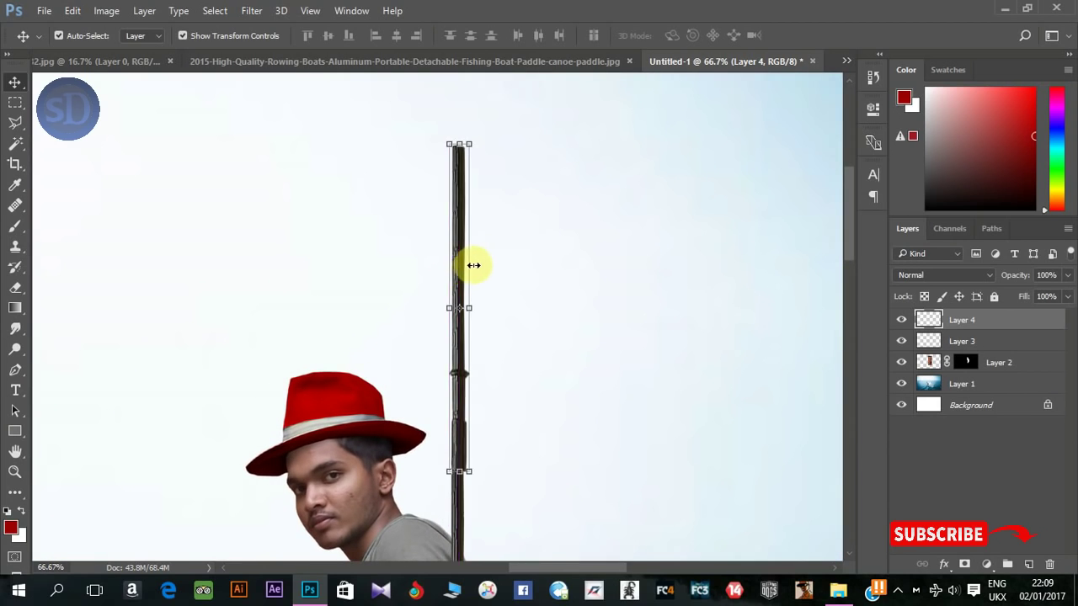
left_click(594, 362)
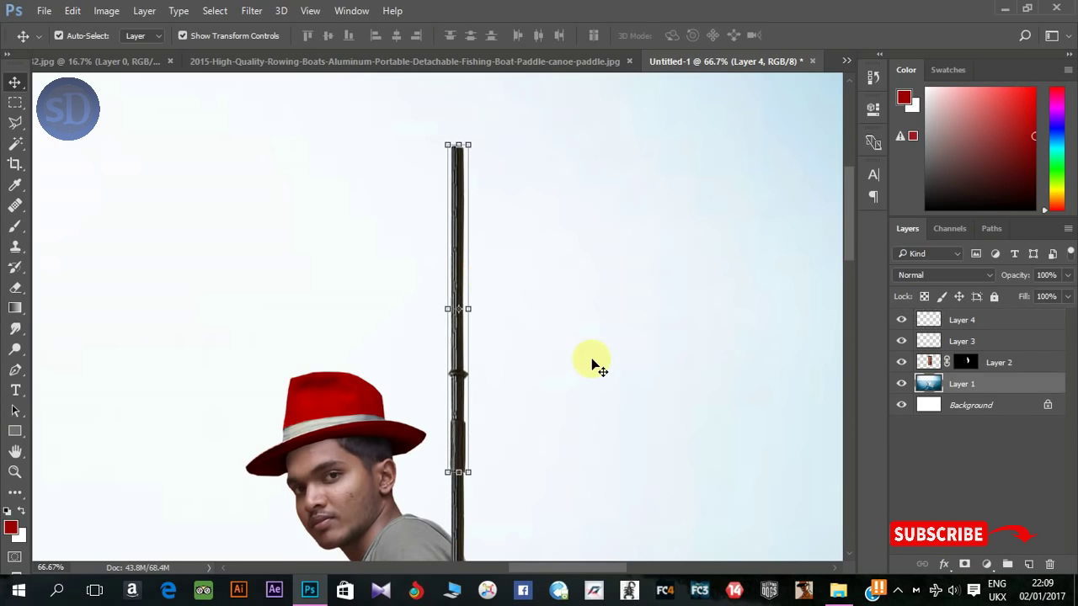
- Merge the copied shaft piece on Layer 4 with the paddle on Layer 3
left_click(988, 318)
left_click(993, 341, "shift")
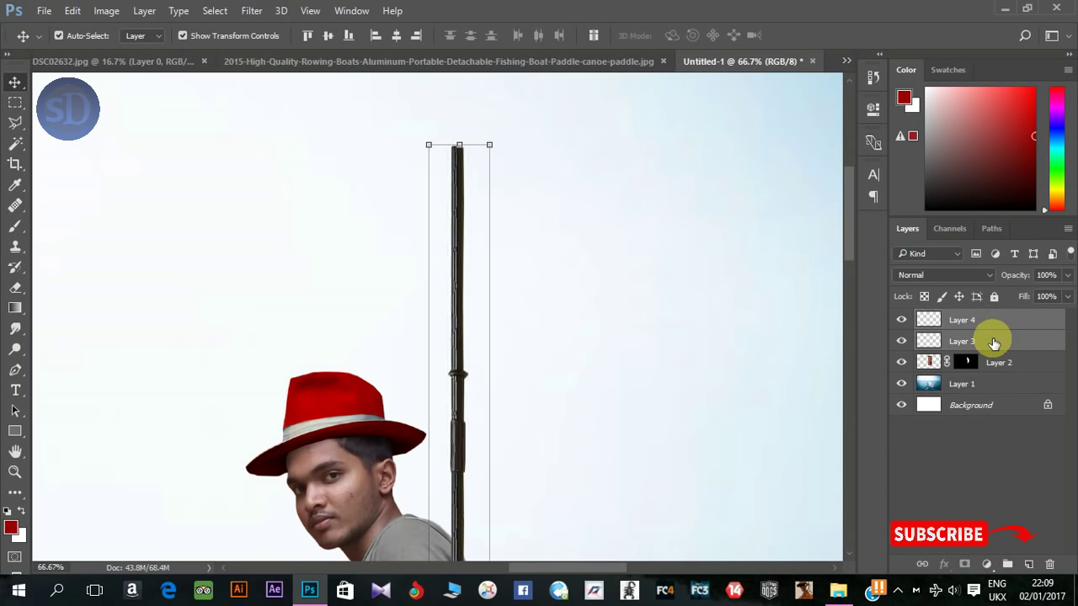
right_click(993, 341)
left_click(748, 534)
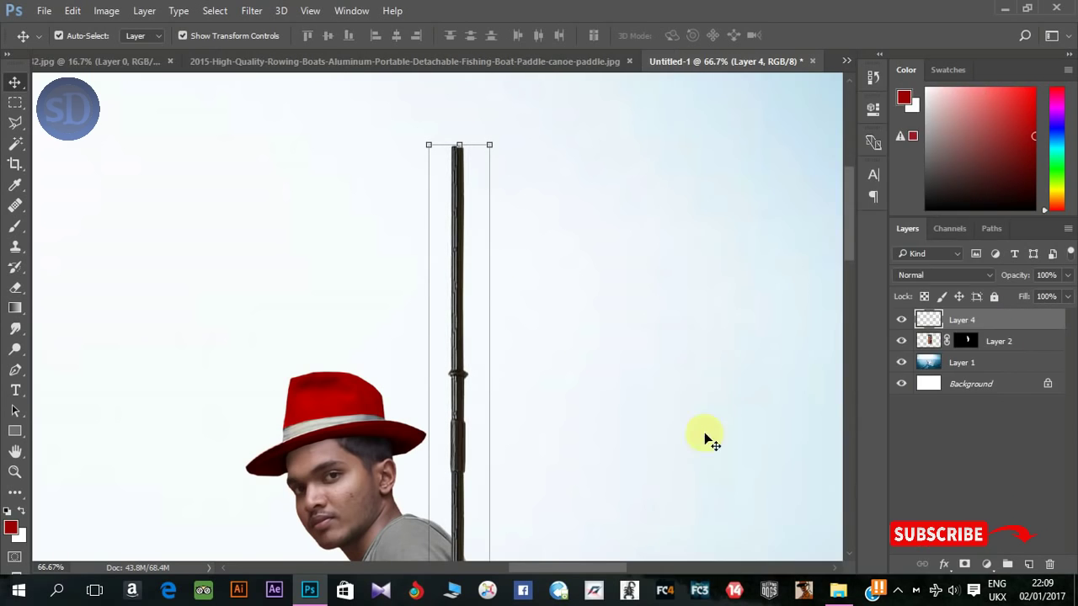
- Tilt the lengthened paddle to about -5.9 degrees, shorten it to about 95%, and place it in front of the man
key("ctrl+minus")
key("ctrl+minus")
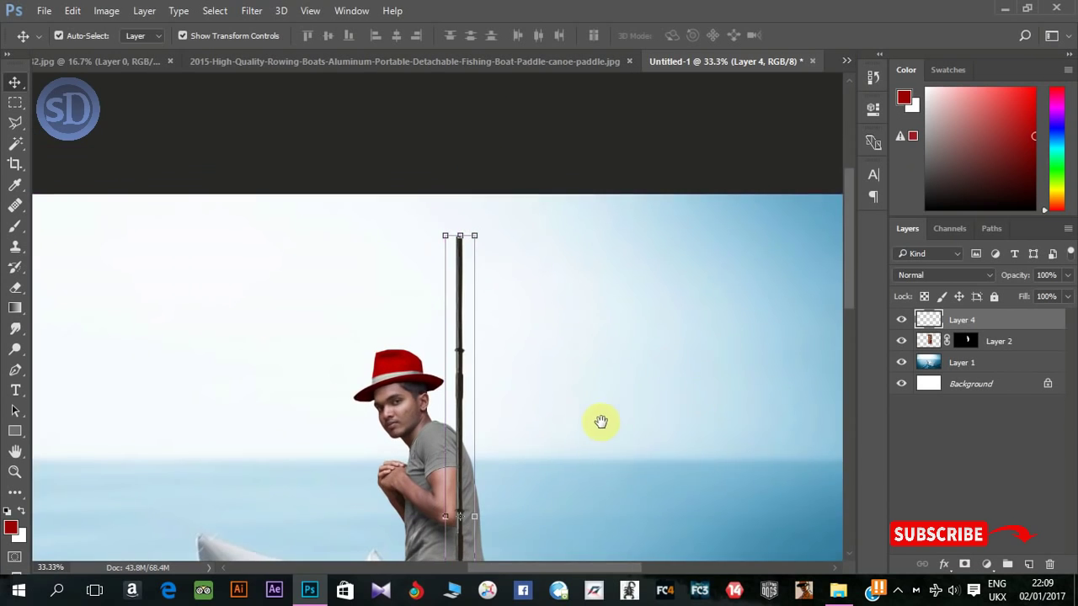
left_click_drag(599, 424, 553, 257)
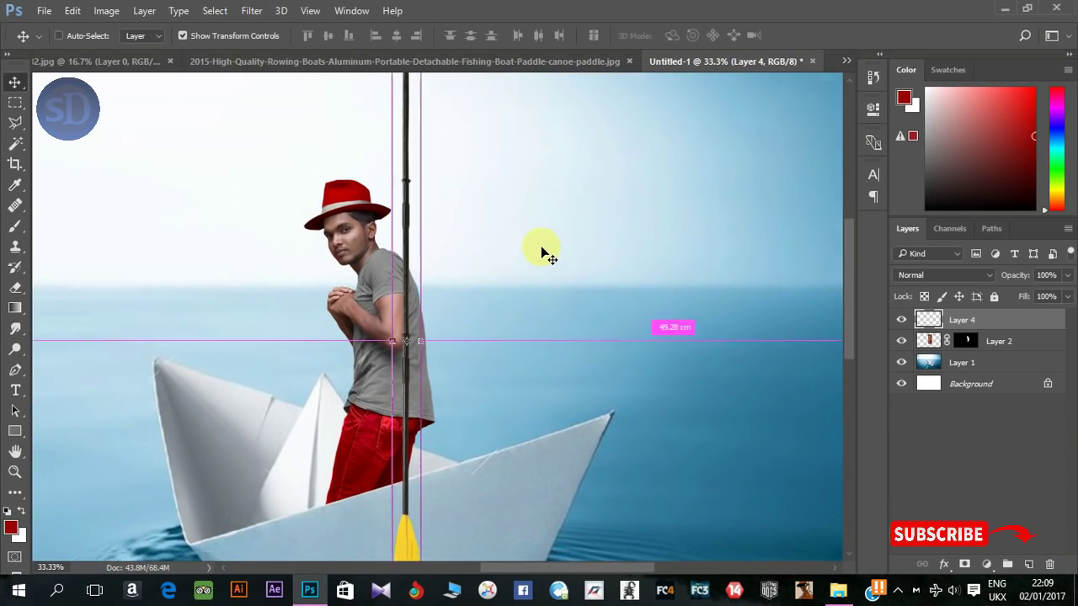
key("ctrl+minus")
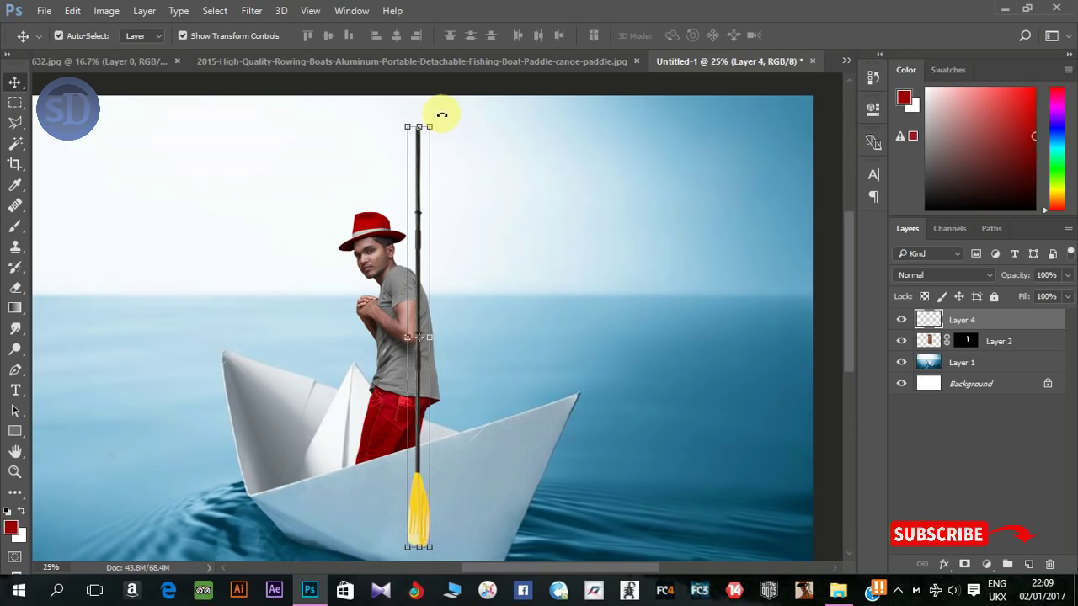
left_click_drag(442, 114, 385, 197)
left_click_drag(392, 263, 378, 353)
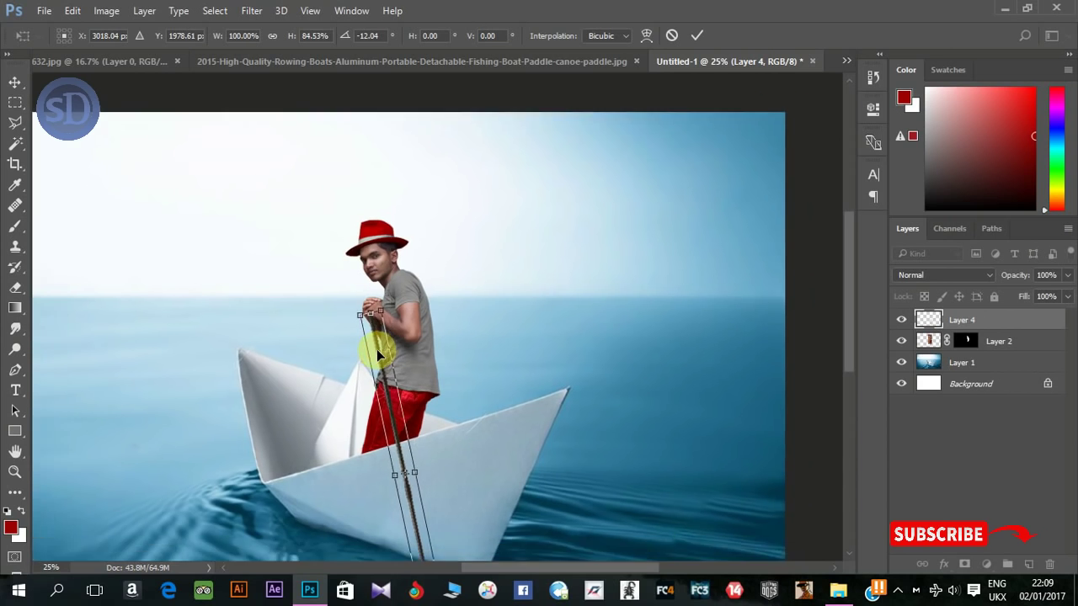
key("ctrl+minus")
left_click_drag(497, 258, 482, 232)
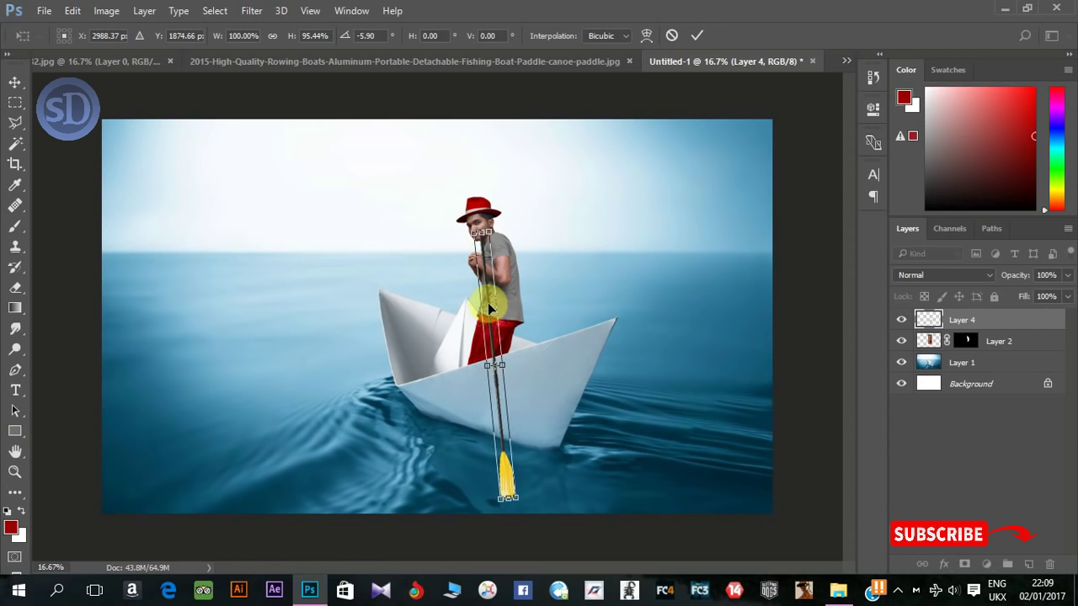
- Lower the paddle beneath the man's hands and adjust it to a -4.07 degree tilt, 110.32% width and 103.74% height
left_click_drag(492, 291, 481, 355)
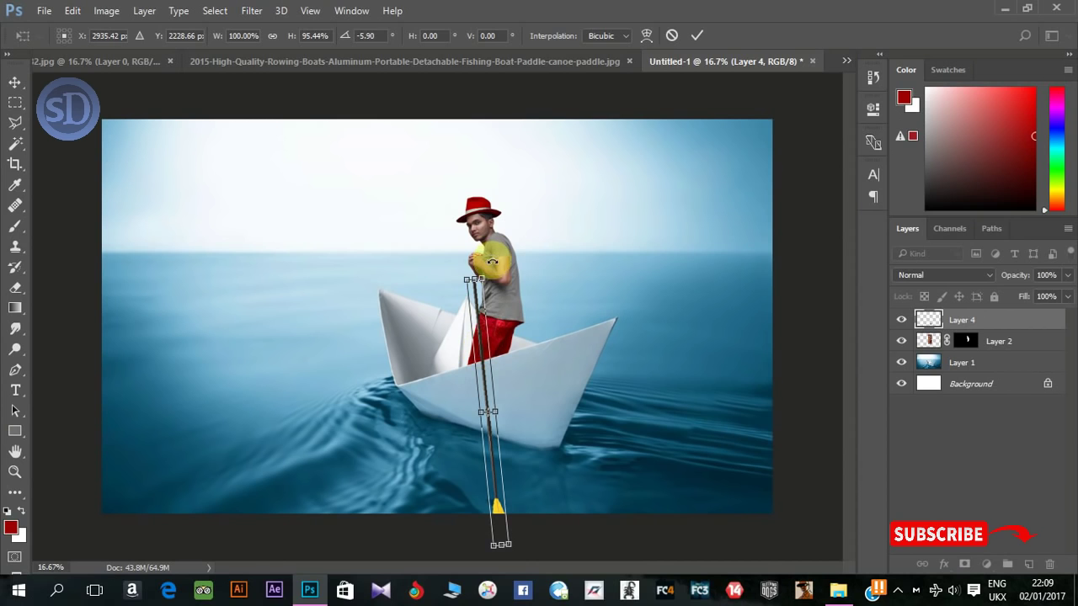
left_click_drag(497, 259, 479, 265)
key("Left")
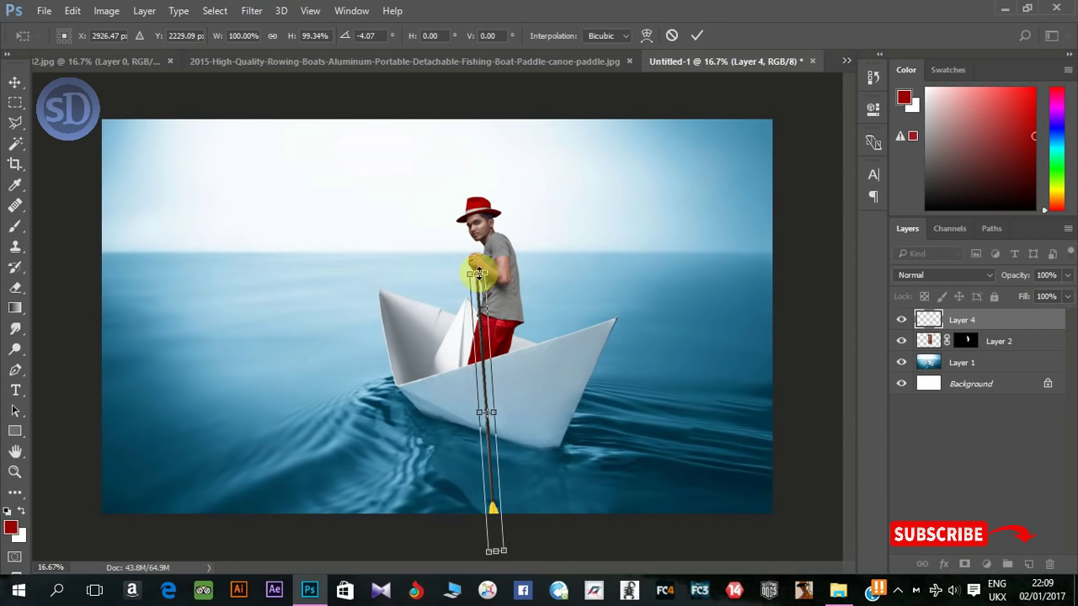
left_click_drag(478, 273, 479, 261)
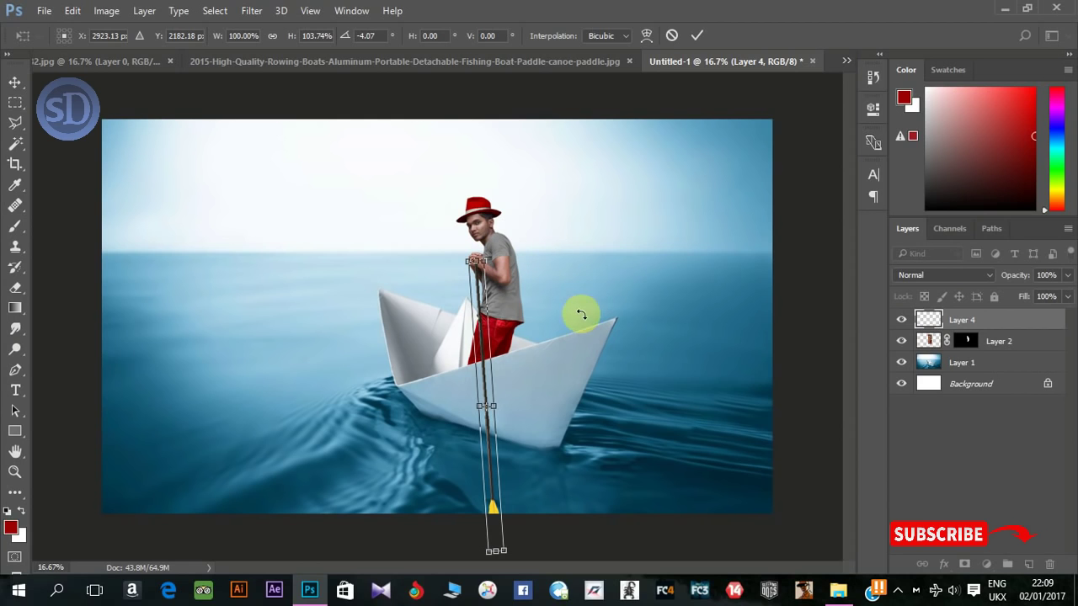
left_click_drag(496, 409, 497, 409)
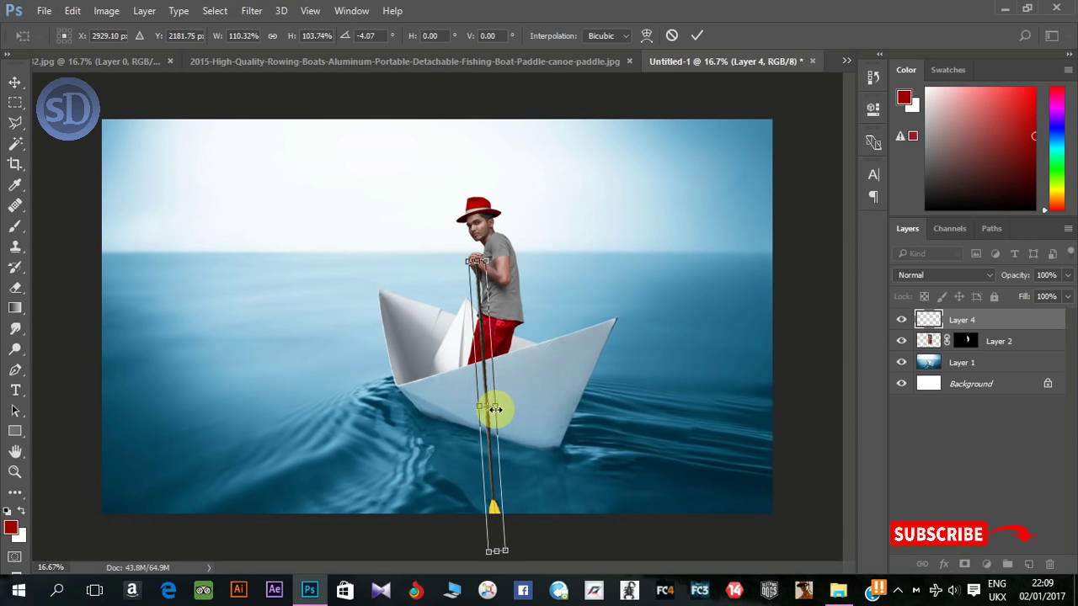
key("Return")
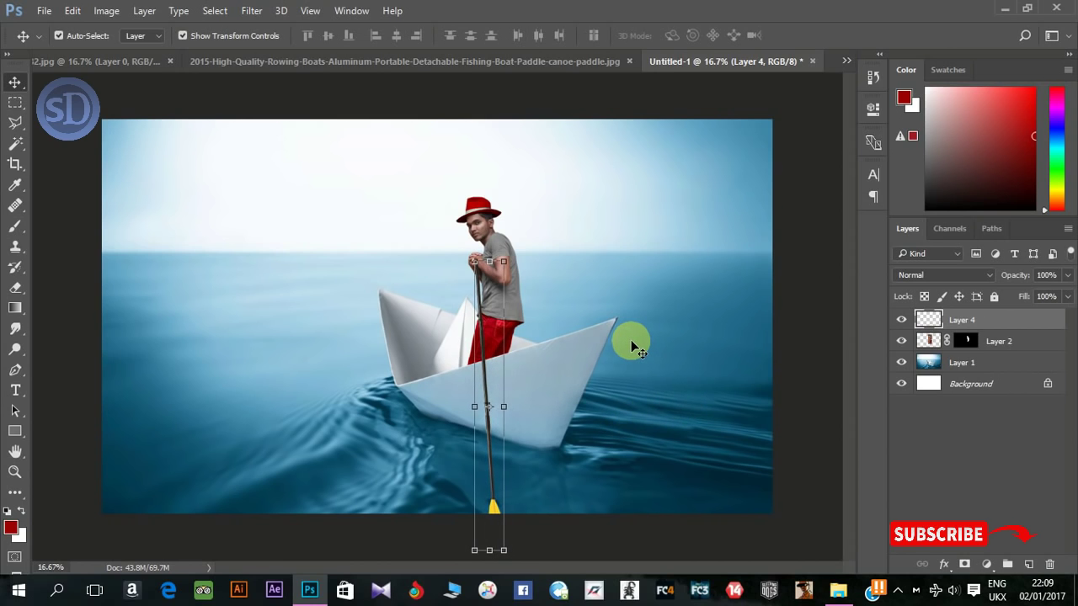
- Nudge the paddle down slightly to align its upper end with the man's hands
key("Down")
key("Down")
key("ctrl+plus")
key("ctrl+plus")
key("ctrl+plus")
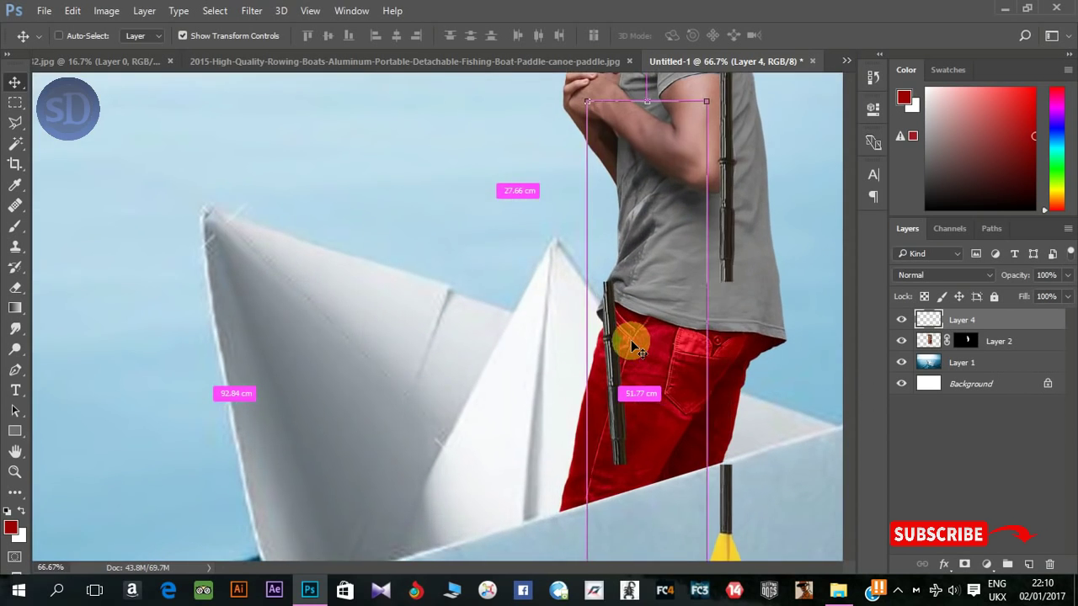
left_click_drag(762, 314, 745, 396)
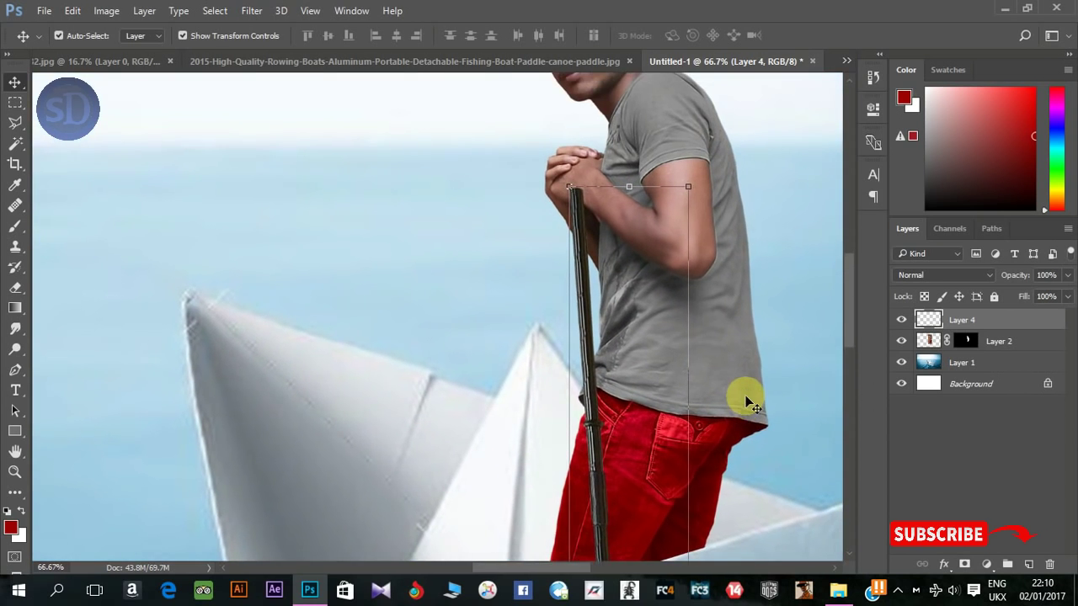
left_click_drag(755, 300, 745, 385)
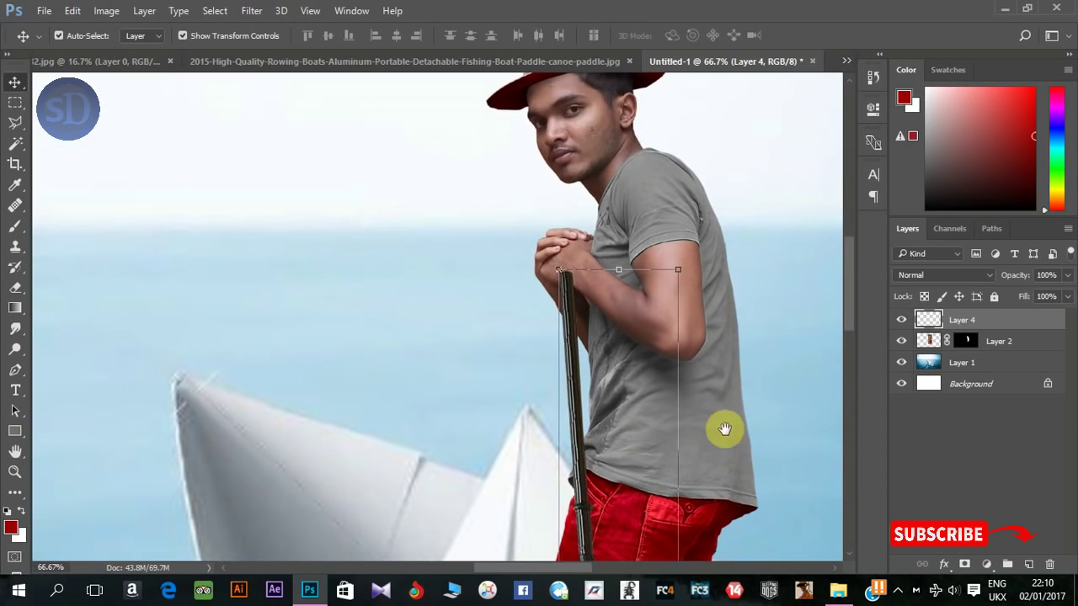
- Erase the yellow blade at the paddle's lower end on Layer 4 with a hard eraser at size 80
left_click_drag(724, 428, 668, 243)
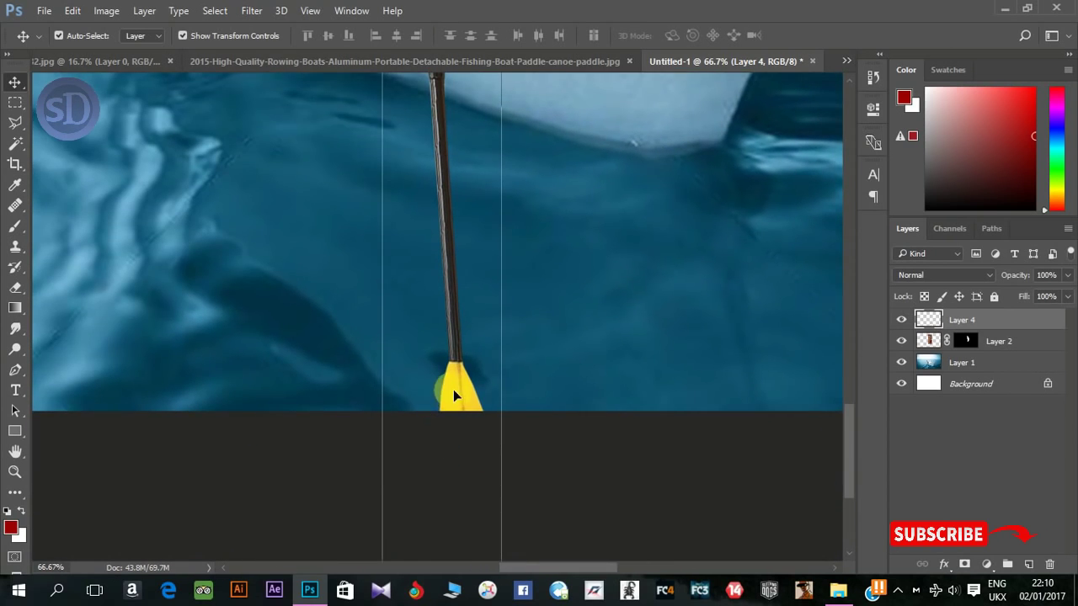
left_click(15, 286)
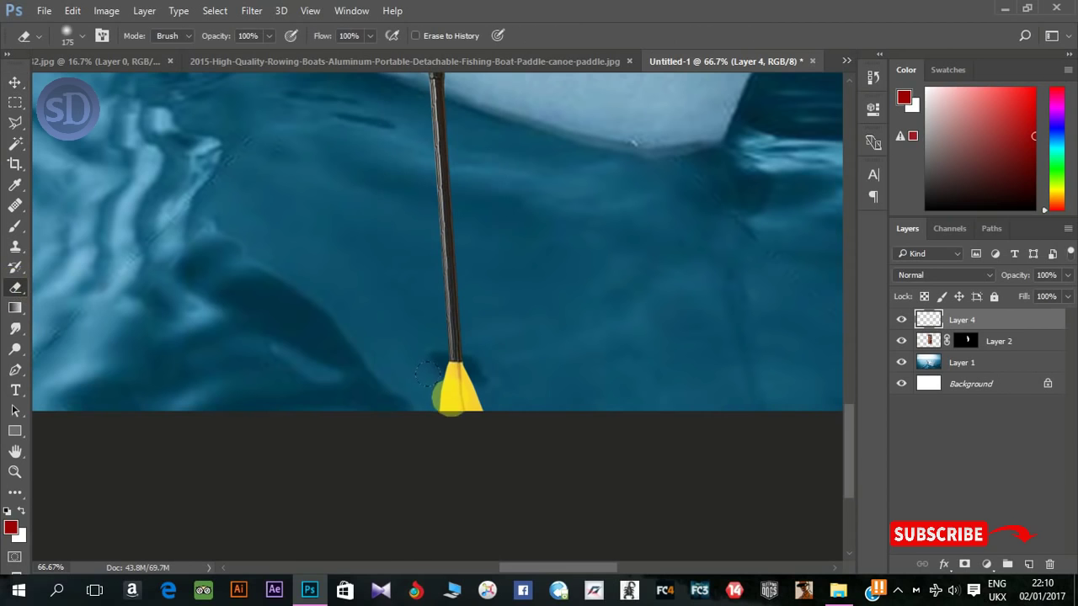
left_click_drag(426, 389, 478, 411)
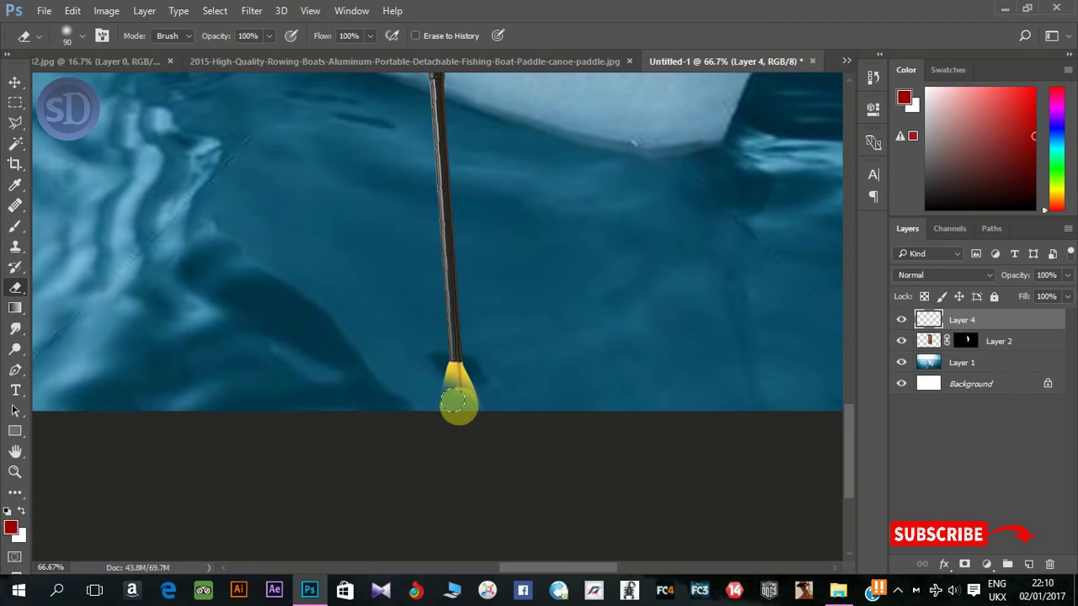
right_click(452, 402)
left_click_drag(571, 407, 689, 404)
left_click(761, 382)
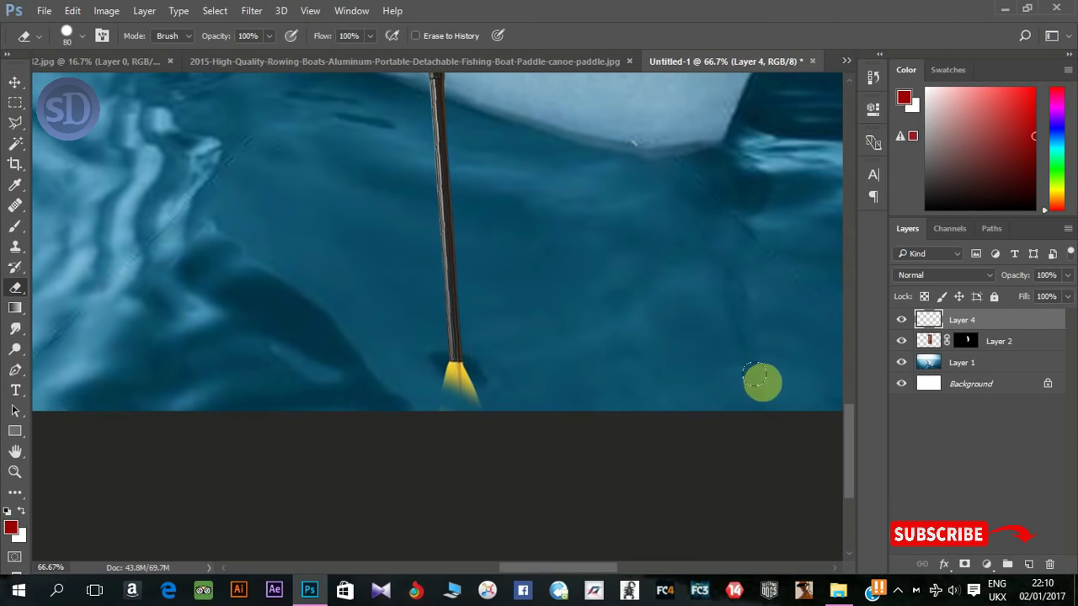
left_click_drag(479, 379, 465, 396)
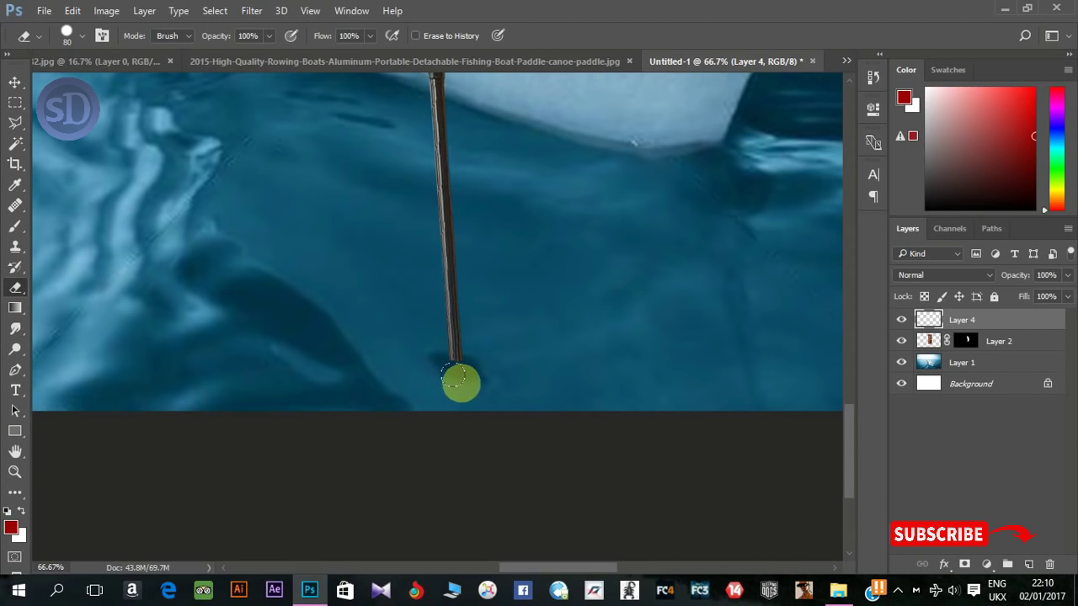
- Fade Layer 4 to about 19% to trim the paddle's upper end along the hand's lower edge, then restore 100% opacity
left_click_drag(572, 216, 536, 343)
scroll(535, 343, "up", 2)
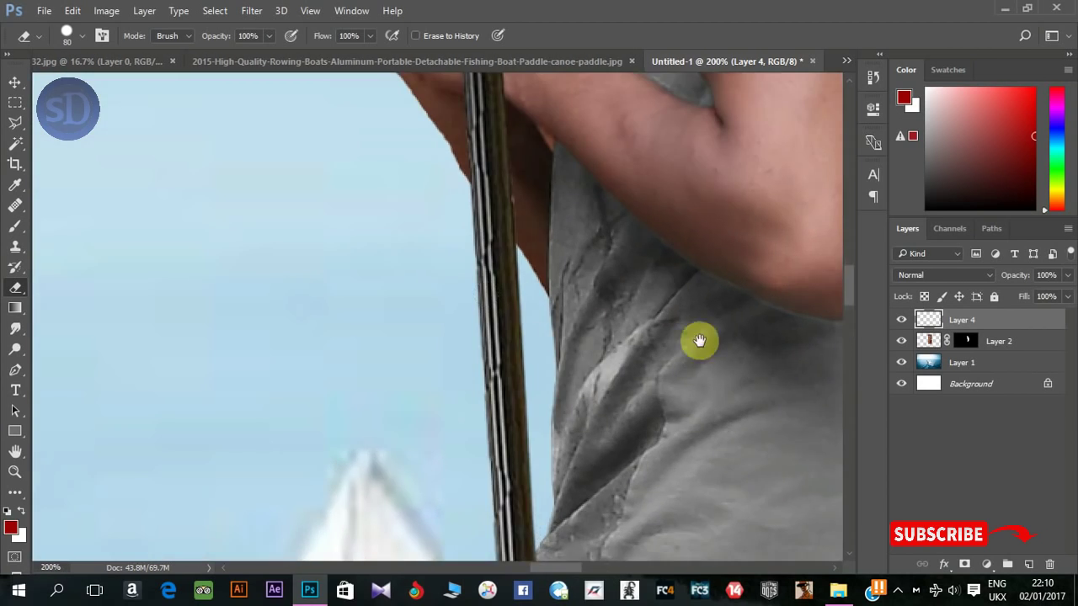
left_click_drag(699, 340, 643, 450)
left_click_drag(1015, 282, 950, 276)
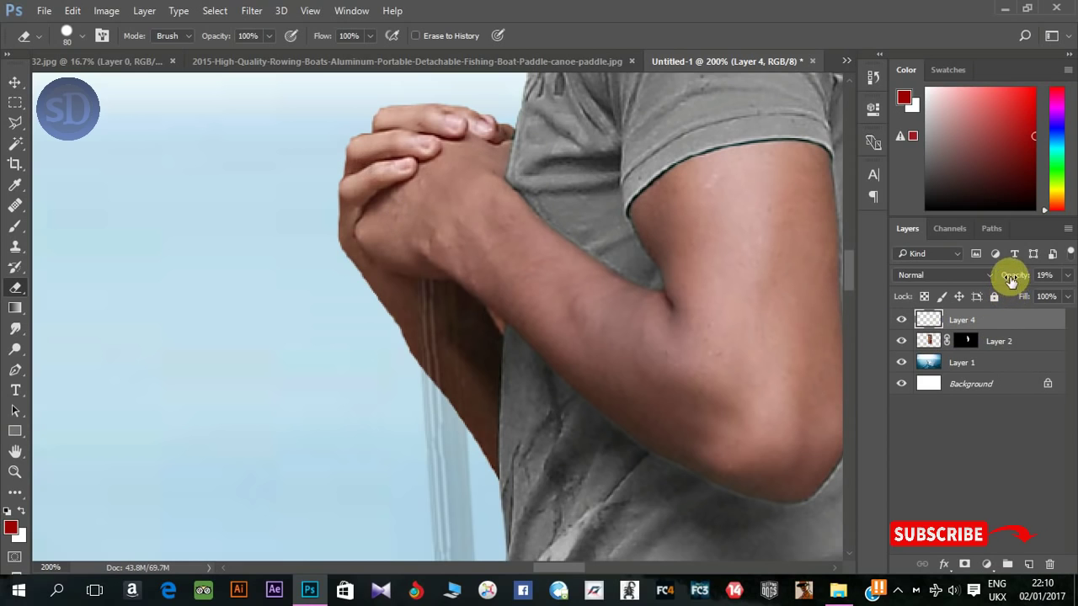
left_click_drag(1010, 280, 1066, 292)
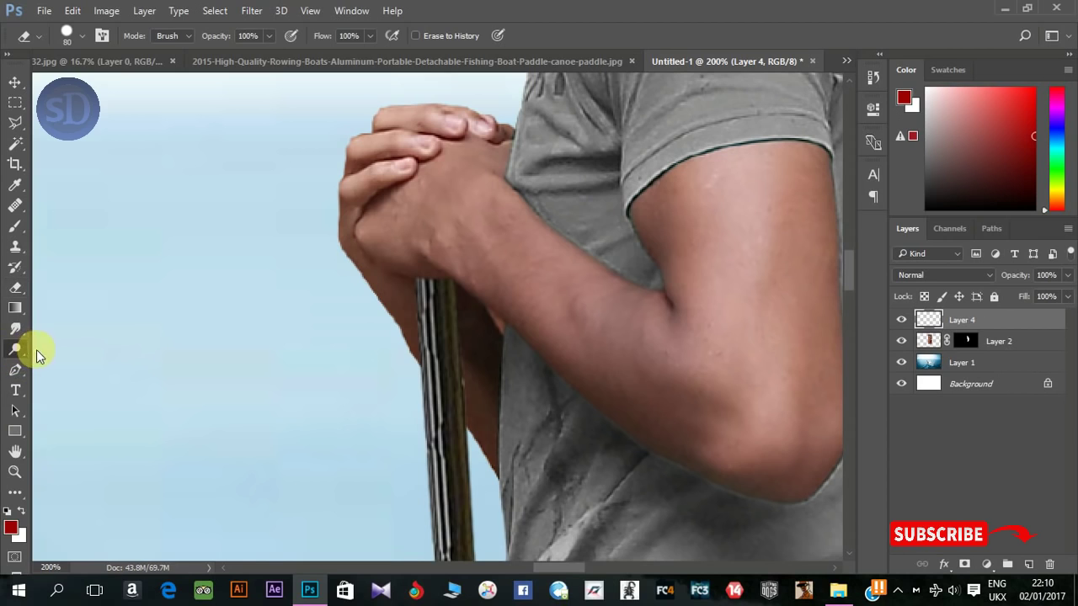
- Burn the paddle's upper end beneath the man's hands at brush size 80, Midtones range and 66% exposure
right_click(17, 348)
left_click(76, 362)
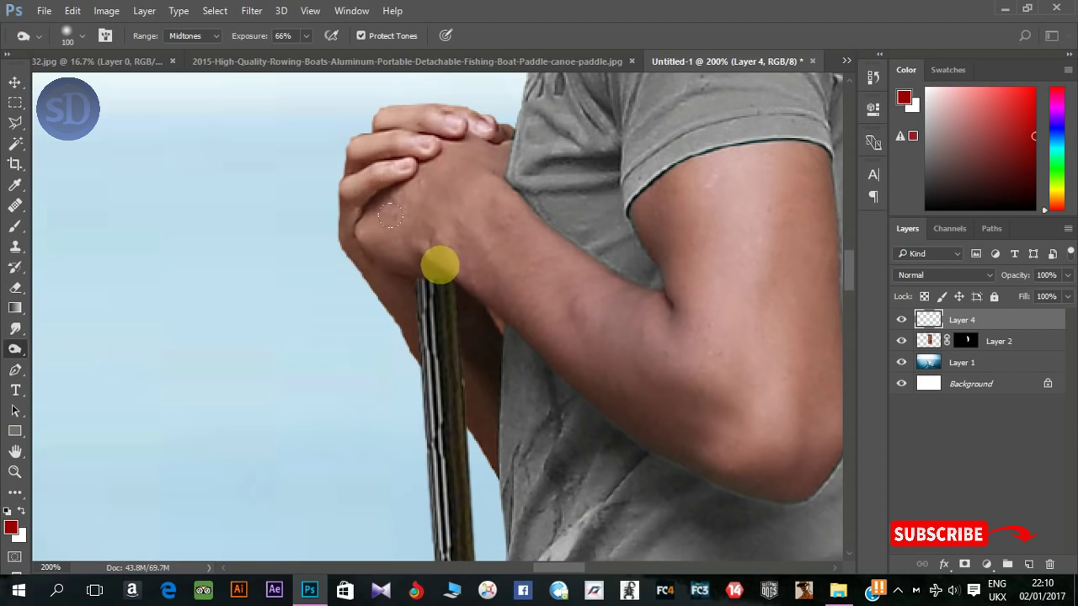
key("bracketleft")
key("bracketleft")
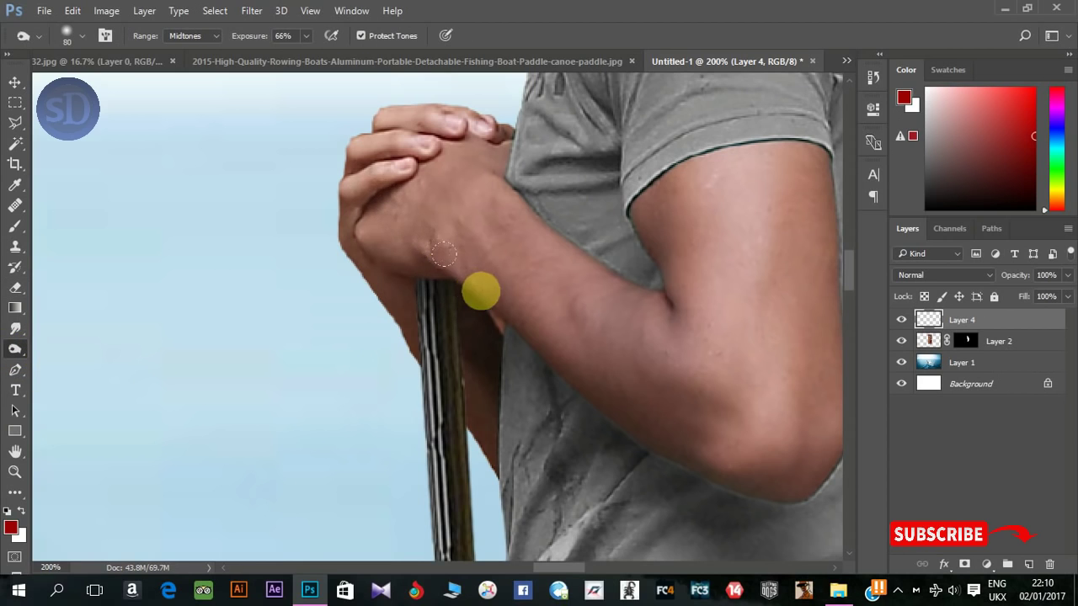
left_click_drag(424, 225, 449, 238)
left_click_drag(487, 275, 536, 293)
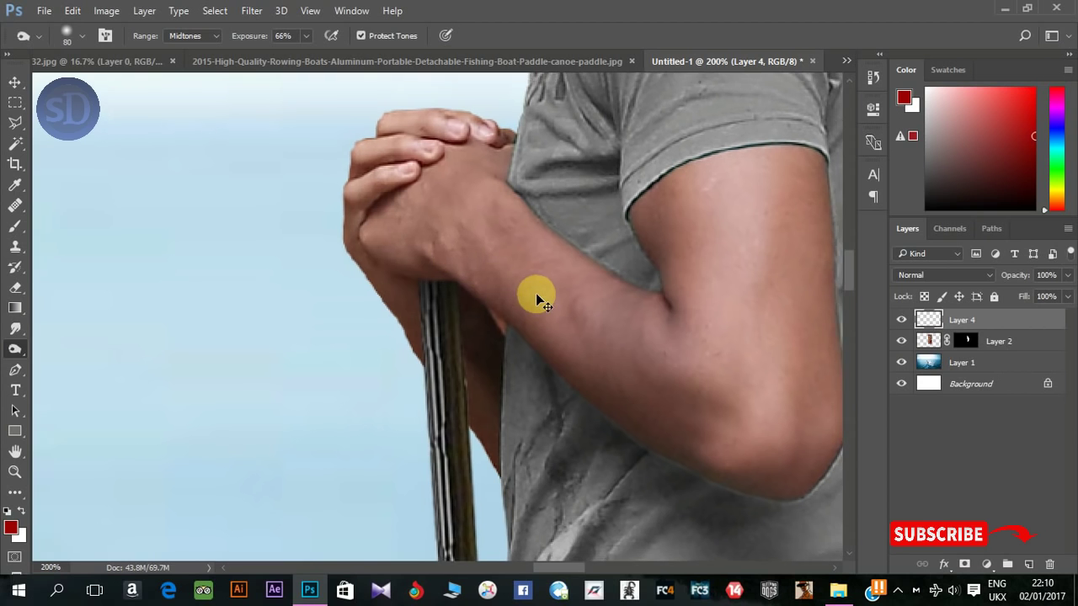
- Darken the paddle's right edge along its whole length with a smaller burn brush, about size 40 to 50
key("ctrl+minus")
key("ctrl+minus")
key("bracketleft")
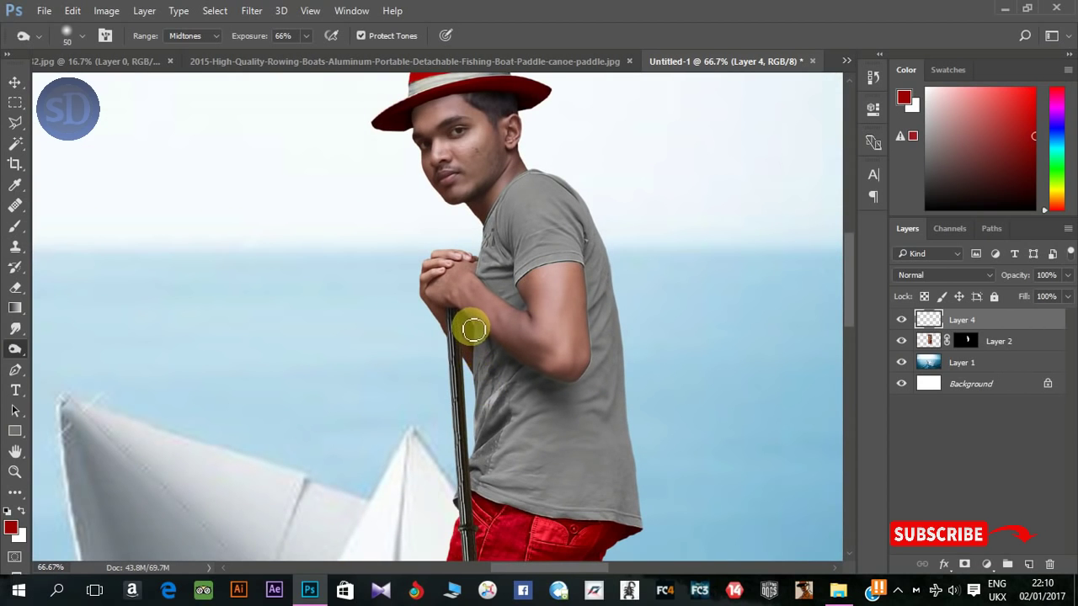
mouse_move(468, 320)
left_mouse_down()
mouse_move(459, 308)
mouse_move(469, 494)
mouse_move(485, 543)
mouse_move(474, 472)
left_mouse_up()
mouse_move(480, 518)
left_mouse_down()
mouse_move(427, 298)
mouse_move(433, 485)
mouse_move(452, 501)
mouse_move(396, 275)
mouse_move(373, 233)
mouse_move(378, 342)
mouse_move(368, 207)
mouse_move(378, 212)
mouse_move(366, 133)
left_mouse_up()
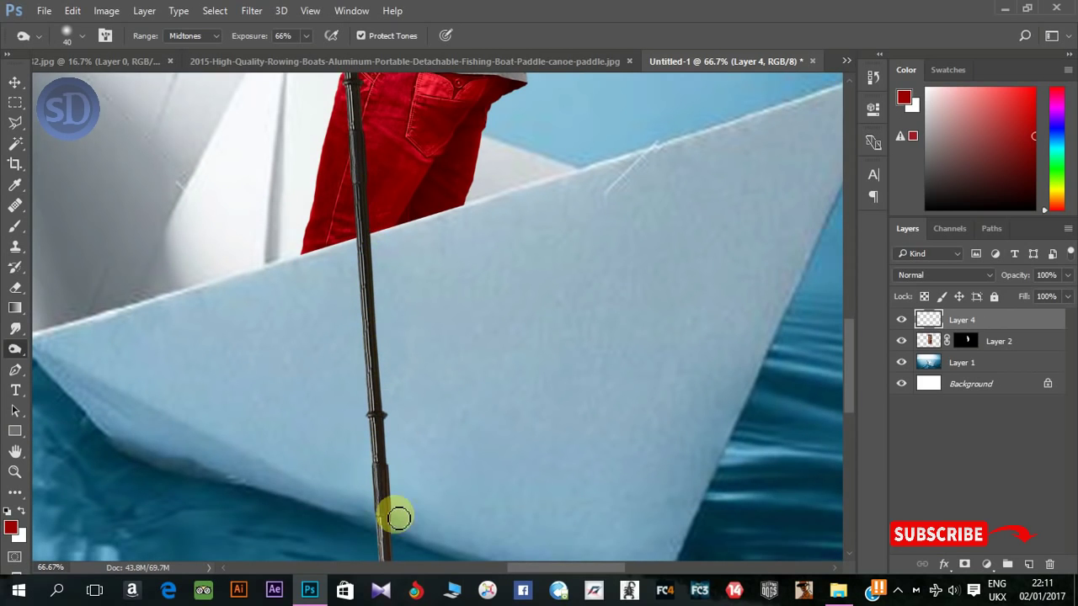
mouse_move(398, 506)
left_mouse_down()
mouse_move(346, 268)
mouse_move(333, 280)
mouse_move(352, 534)
mouse_move(357, 503)
mouse_move(346, 484)
mouse_move(348, 548)
mouse_move(339, 266)
mouse_move(373, 361)
mouse_move(348, 214)
left_mouse_up()
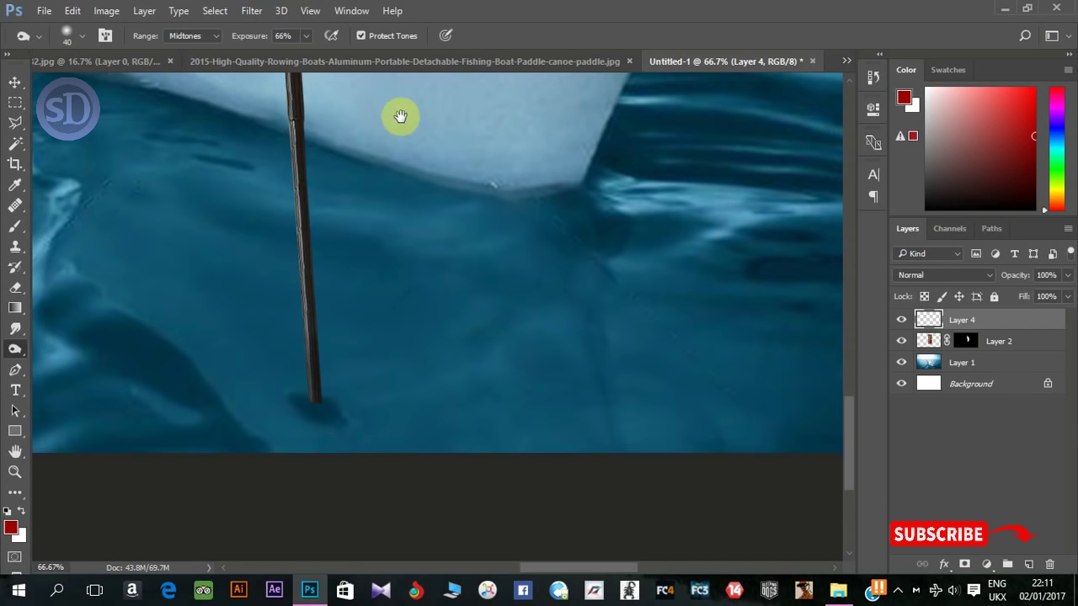
- Duplicate Layer 4 and apply a black Color Overlay at Normal blend mode and 100% opacity to the copy
left_click_drag(399, 116, 411, 291)
key("ctrl+minus")
key("ctrl+minus")
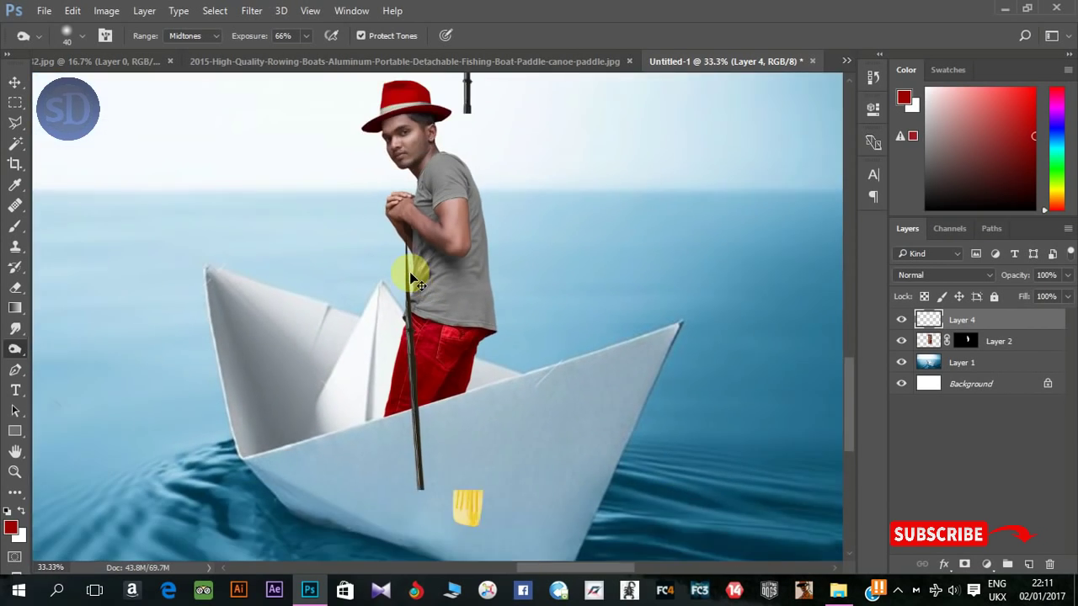
scroll(411, 278, "down", 1)
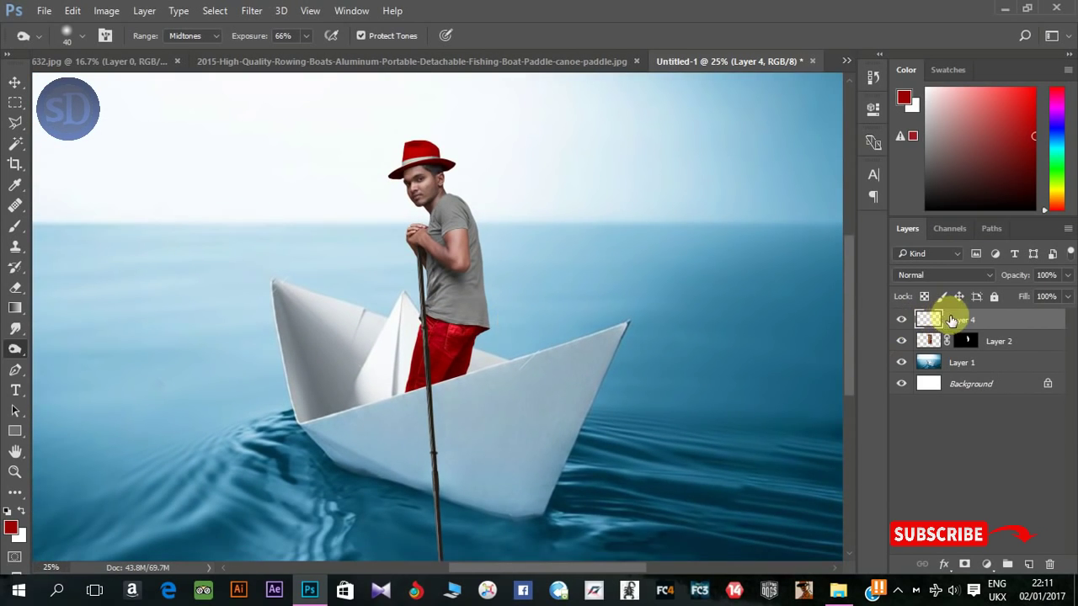
key("ctrl+j")
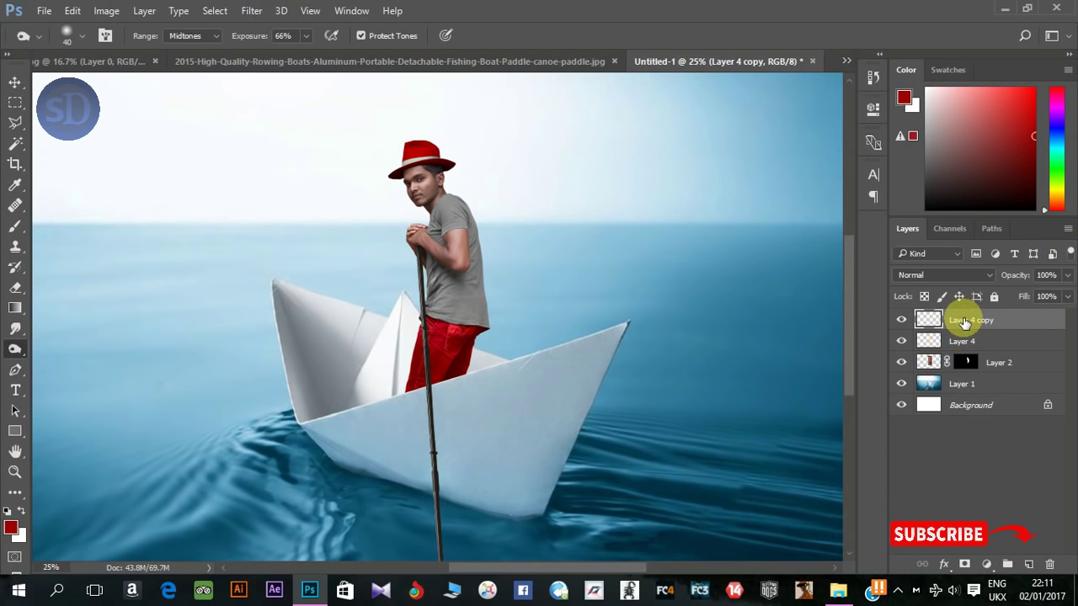
right_click(964, 322)
left_click(548, 225)
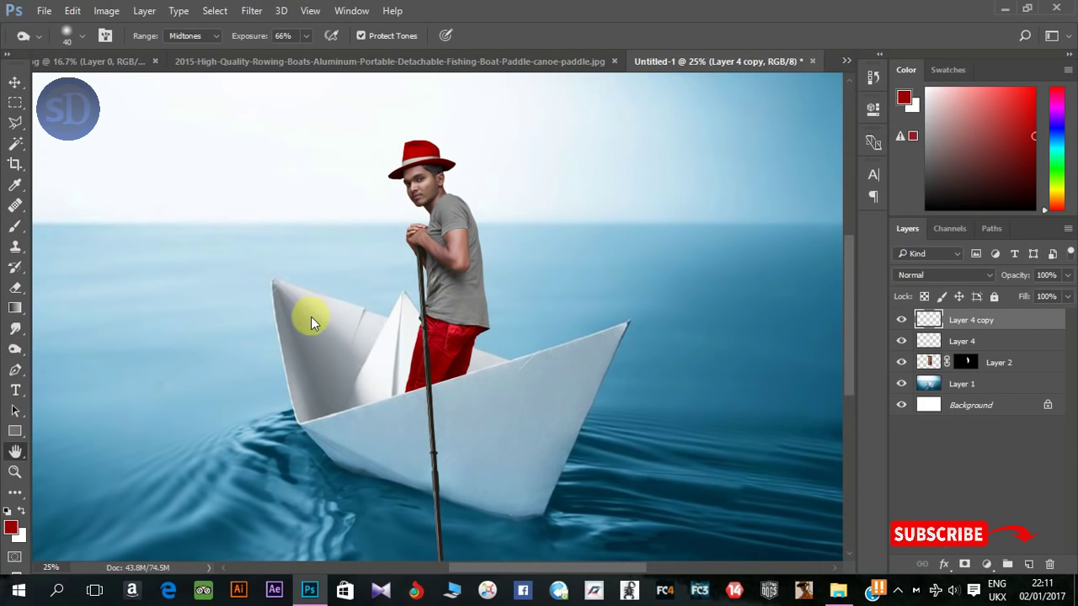
left_click(509, 242)
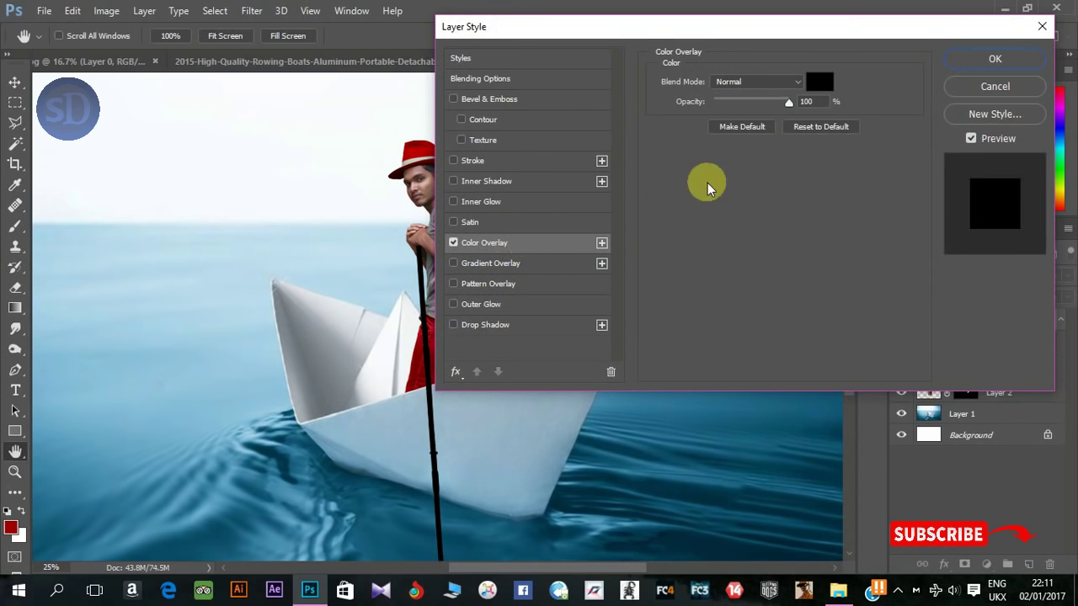
left_click(953, 67)
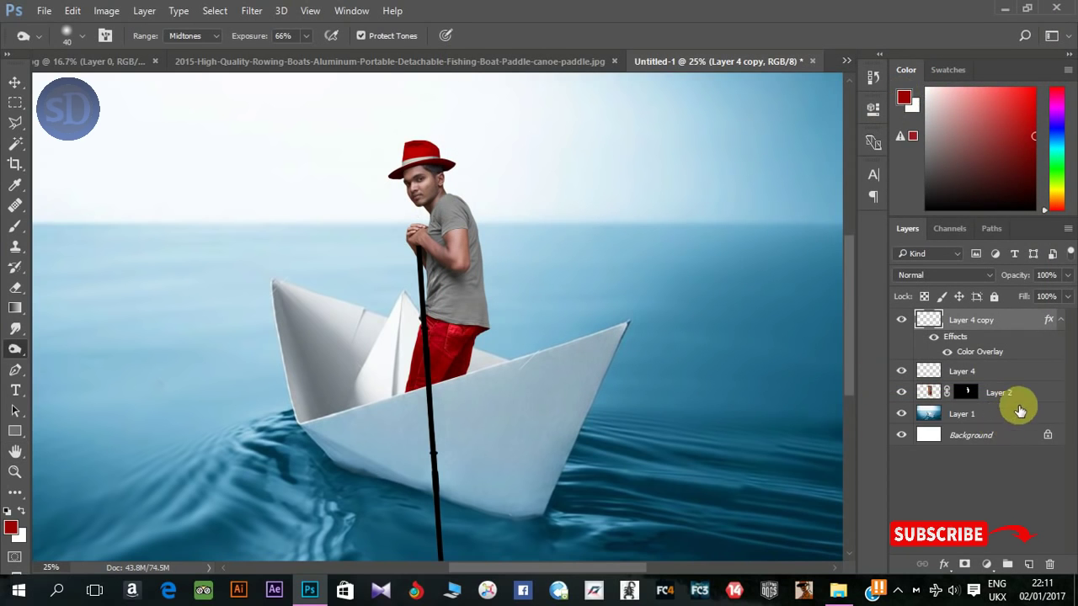
left_click(1060, 321)
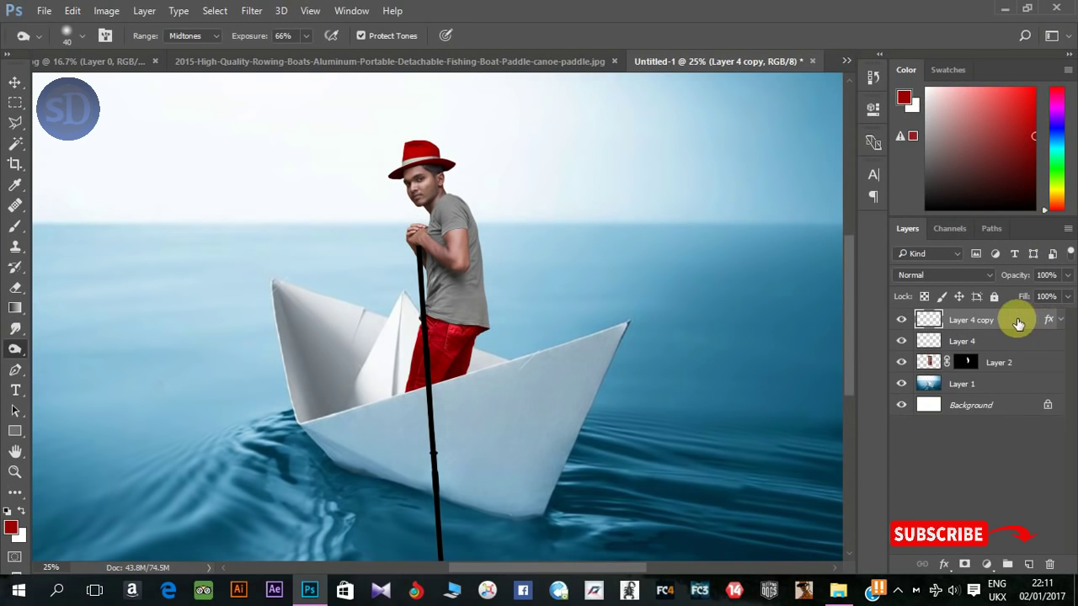
right_click(1017, 318)
left_click(762, 534)
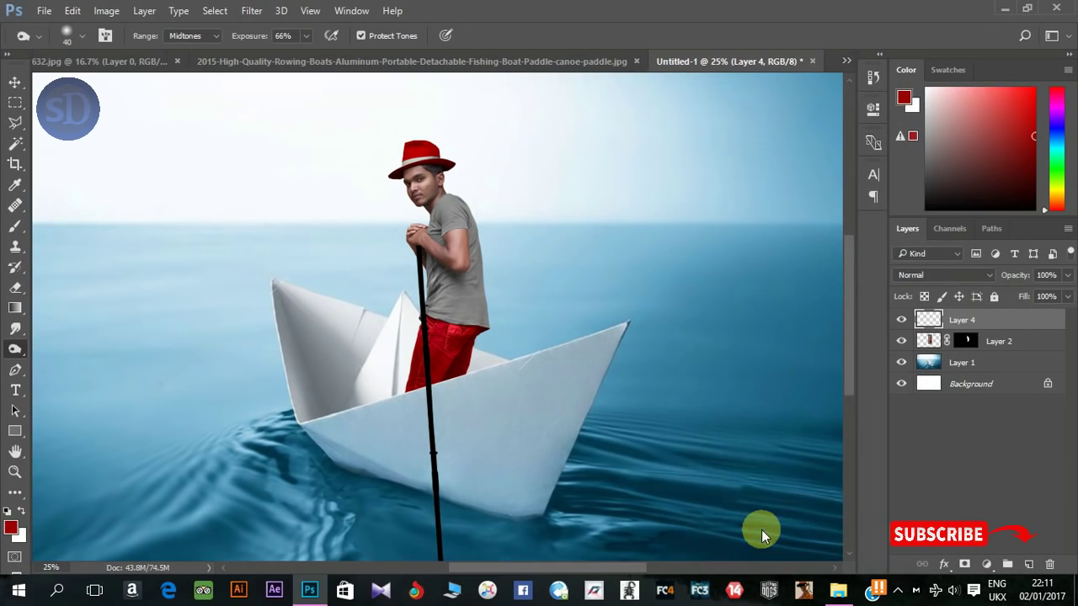
key("ctrl+z")
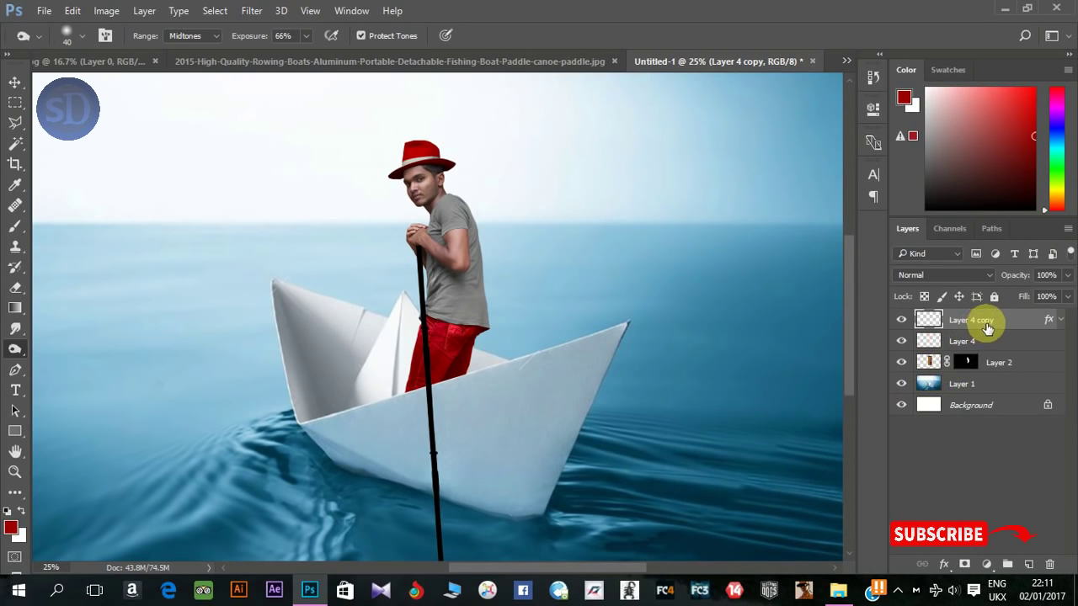
- Rasterize the layer style of Layer 4 copy and rotate the black paddle to a -22.52 degree tilt
right_click(987, 322)
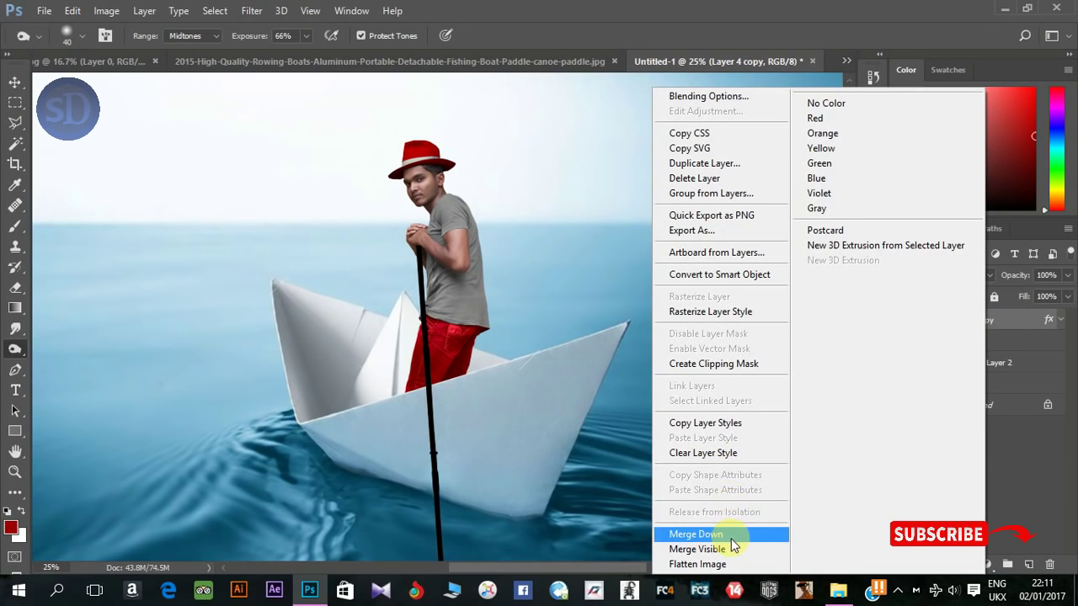
left_click(745, 313)
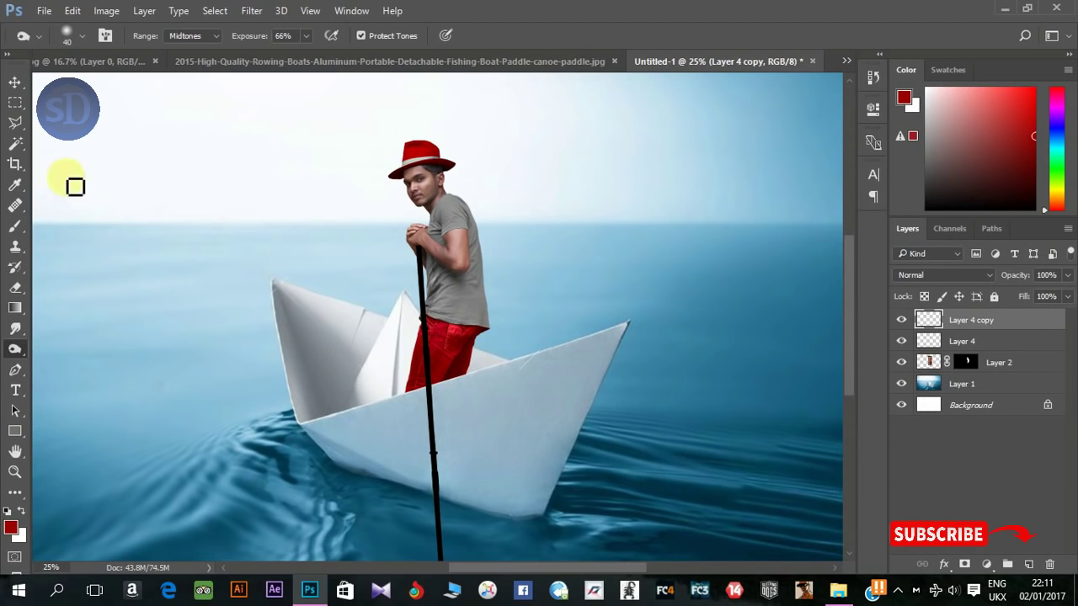
left_click(15, 82)
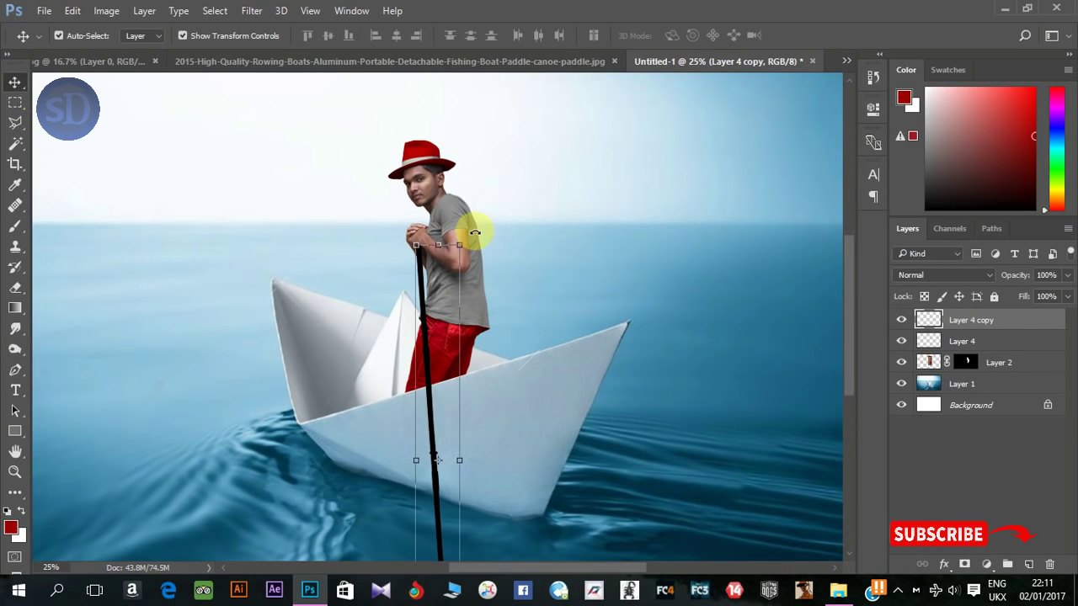
left_click_drag(475, 233, 429, 221)
left_click_drag(409, 337, 423, 341)
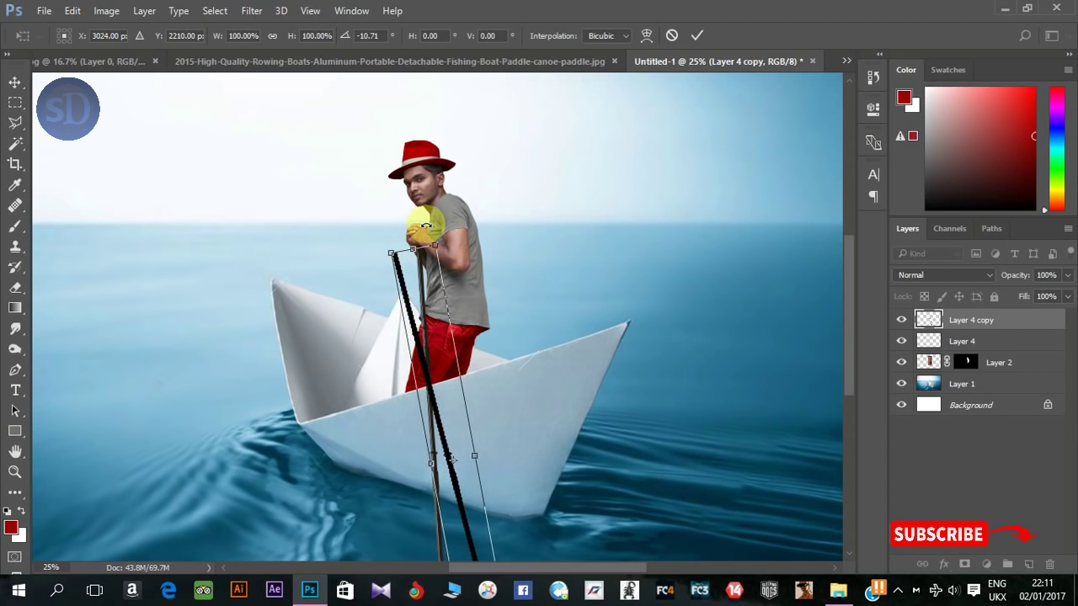
left_click_drag(426, 225, 393, 220)
- Shift the tilted black paddle sideways to an X position of 3116 px so it crosses the original near the boat's rim
key("shift+Right")
key("shift+Right")
key("shift+Right")
key("shift+Right")
key("shift+Right")
key("shift+Right")
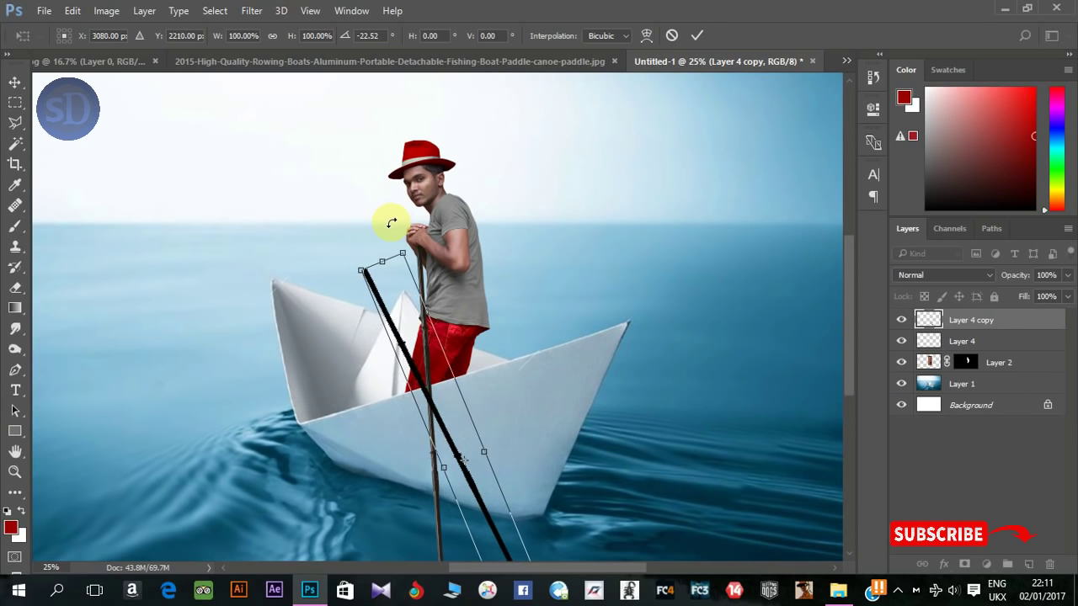
key("Right")
key("Right")
key("Right")
key("Right")
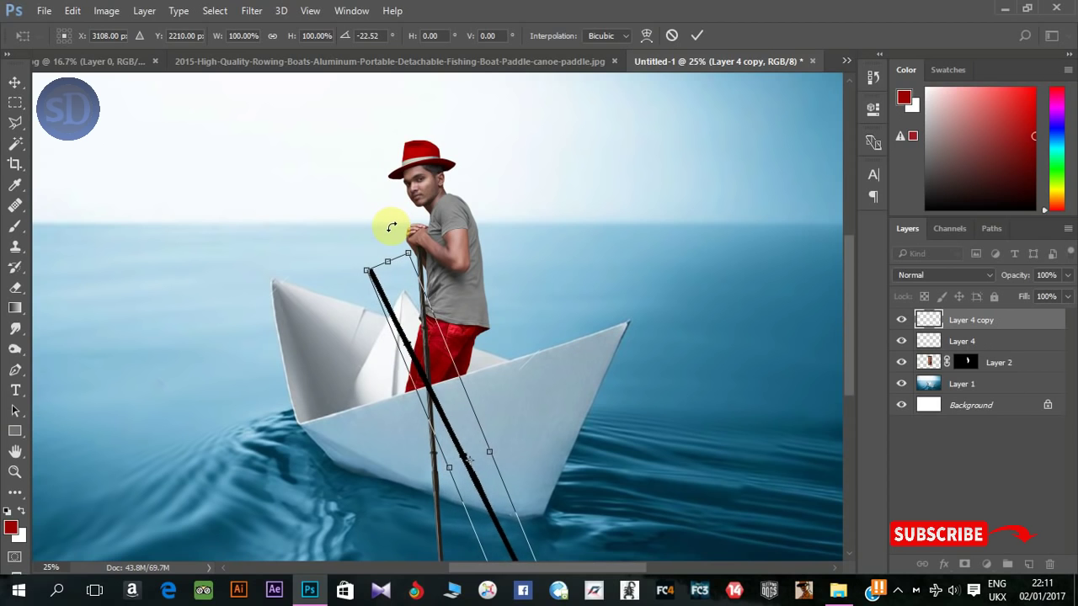
key("Right")
key("Right")
key("Right")
key("Right")
key("Right")
key("Right")
key("Right")
key("Right")
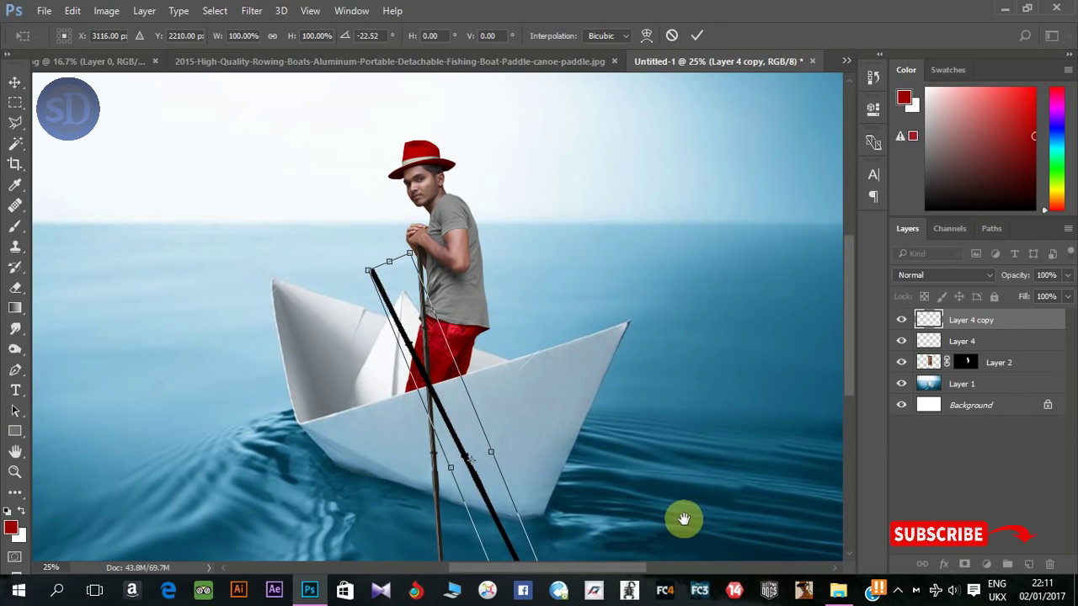
- Fine-tune the black paddle's X position to 3108 px, apply the transform, and place Layer 4 copy beneath Layer 4
left_click_drag(686, 517, 676, 409)
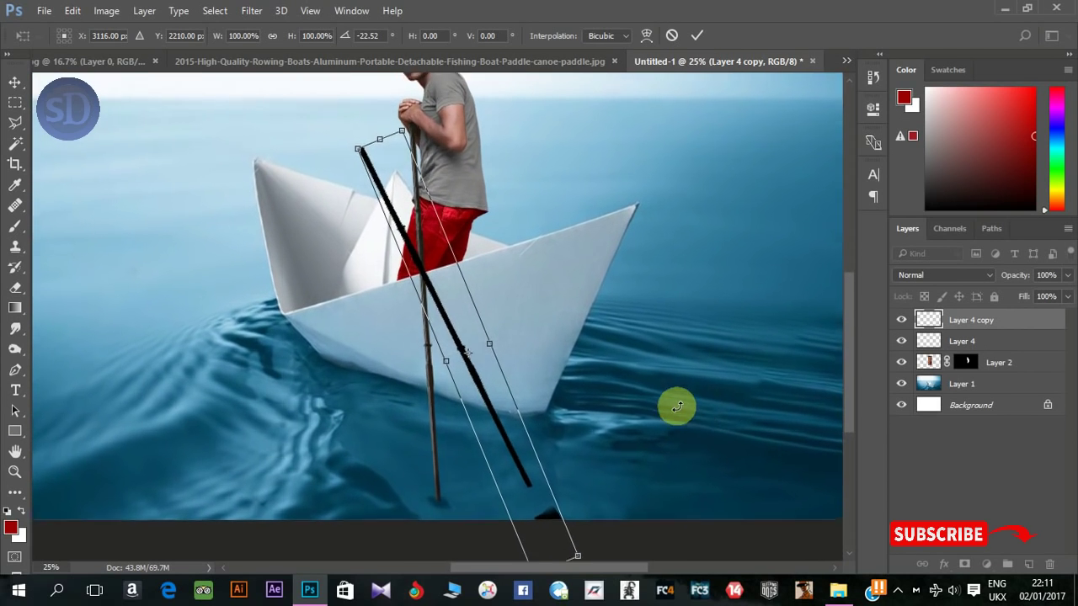
key("ctrl+plus")
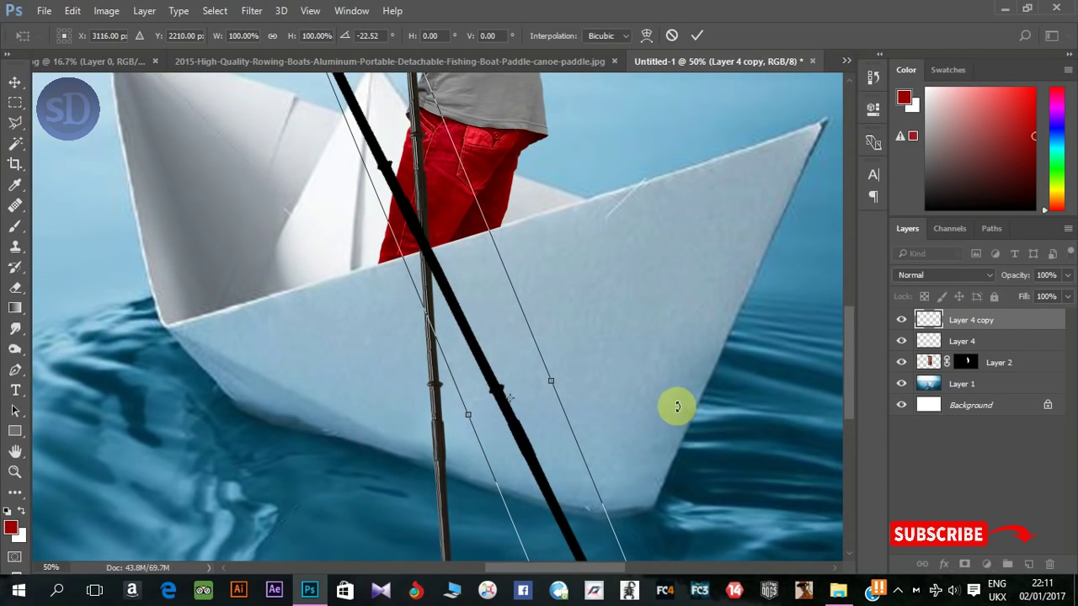
key("Left")
key("Left")
key("Left")
key("Left")
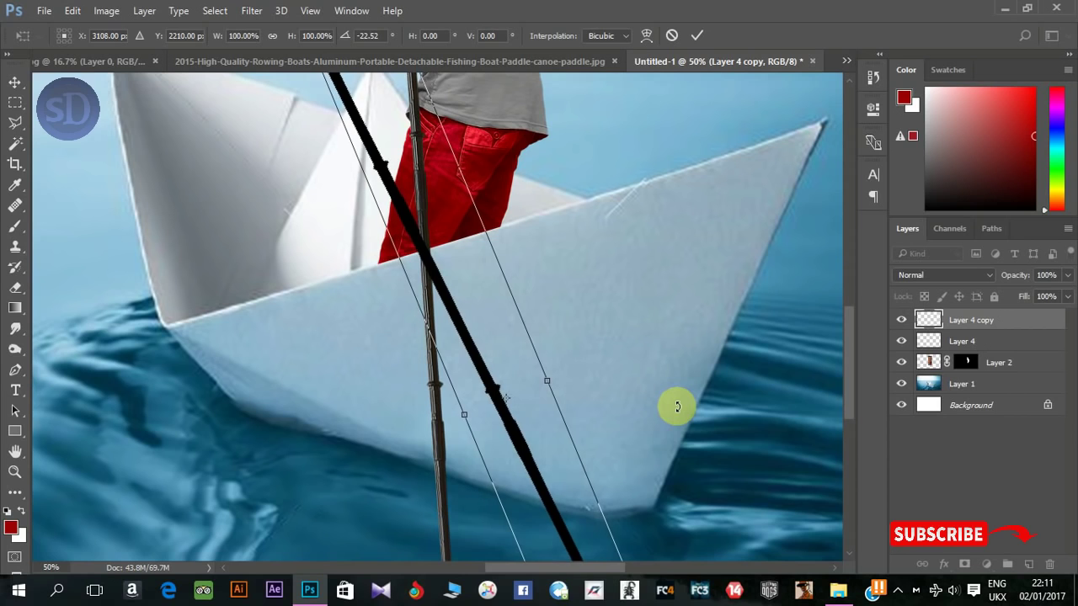
key("Return")
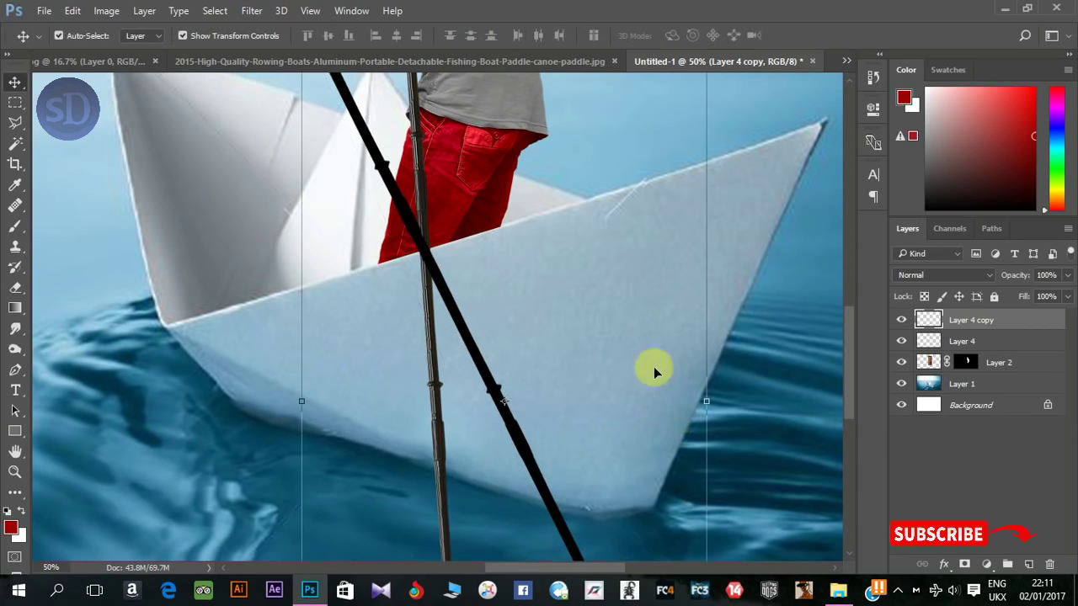
left_click_drag(955, 321, 962, 344)
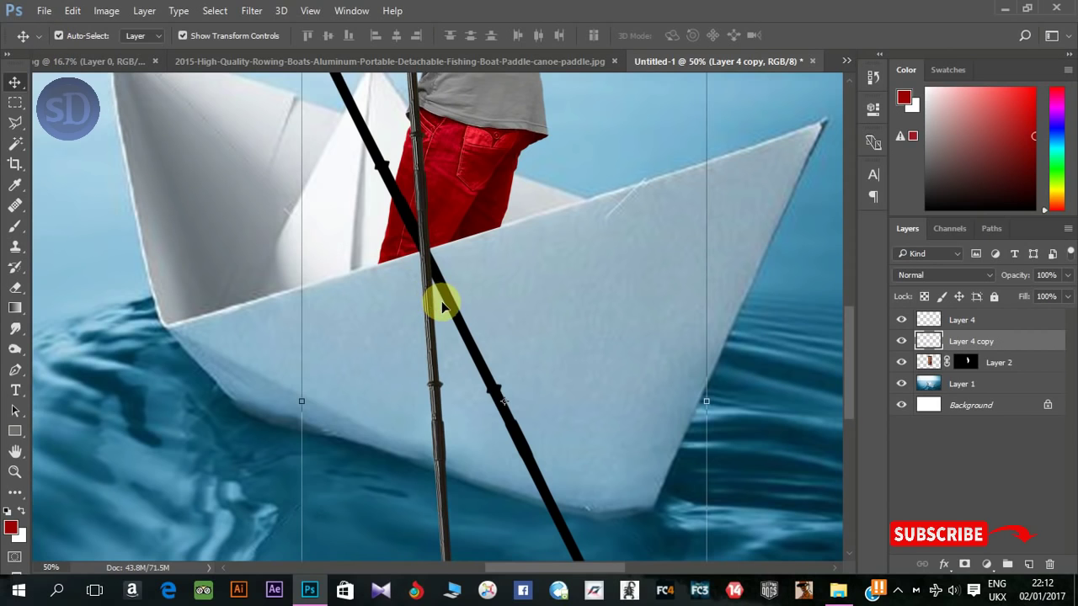
- Nudge the black paddle slightly right and down, and erase its part above the boat's rim with a hard 80 px eraser
key("Right")
key("Right")
key("Down")
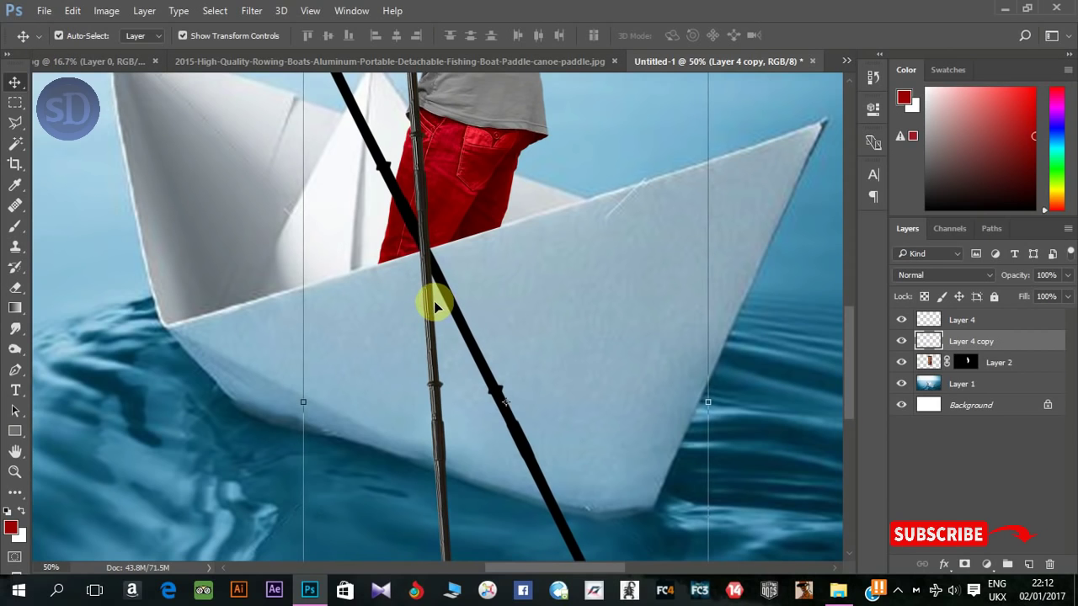
left_click(15, 287)
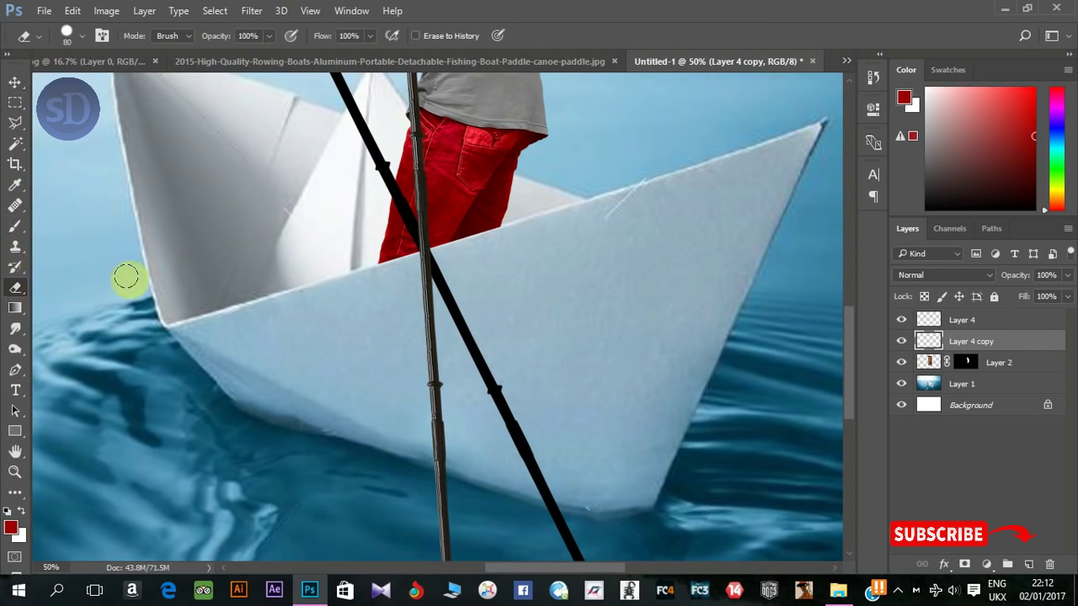
right_click(232, 243)
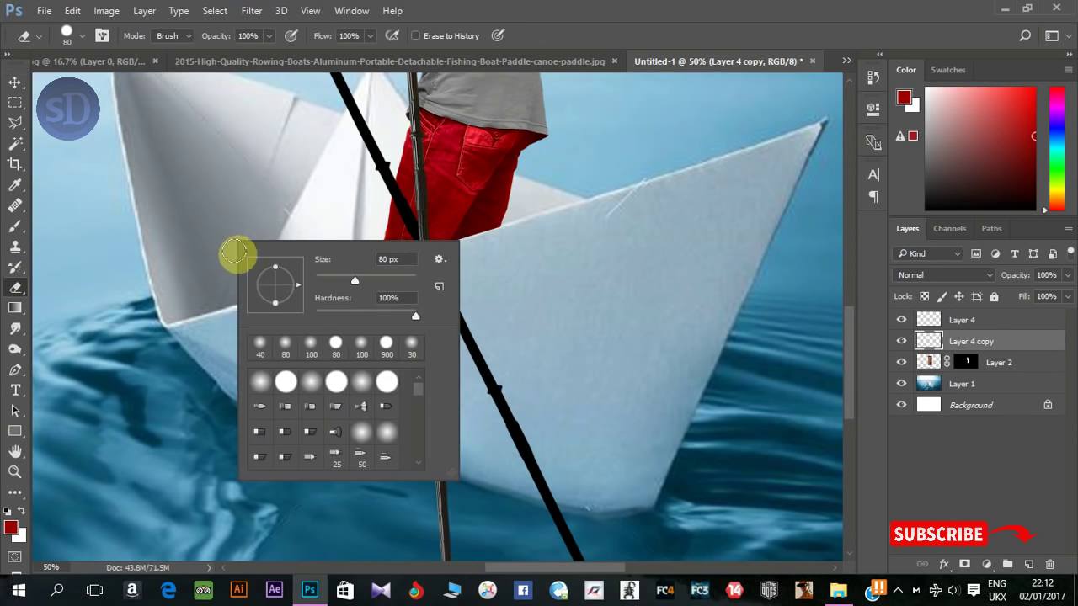
left_click(578, 26)
left_click_drag(528, 162, 565, 383)
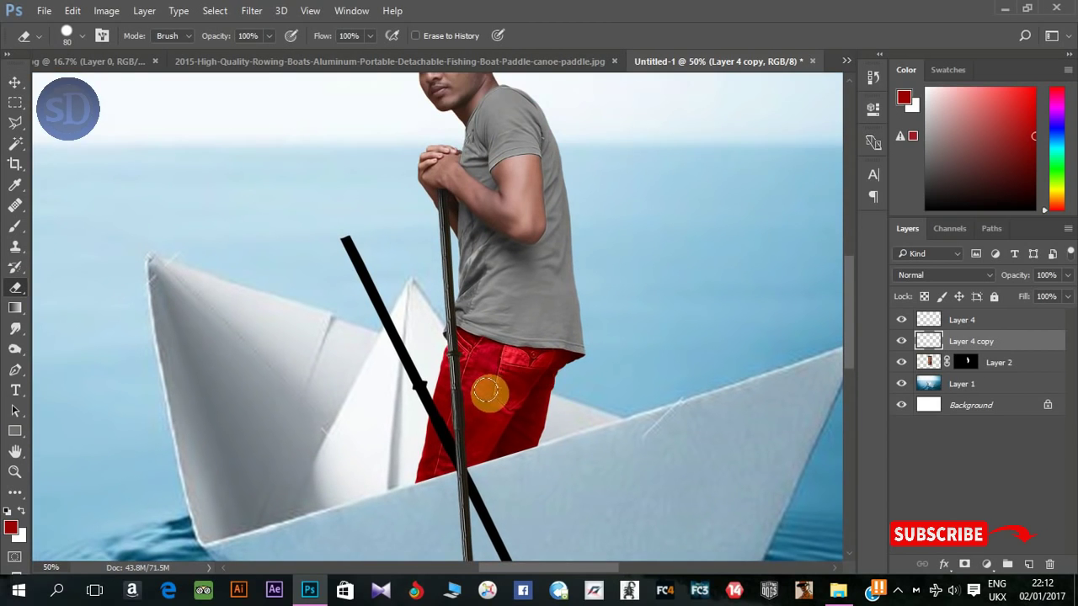
mouse_move(444, 458)
left_mouse_down()
mouse_move(416, 340)
mouse_move(417, 401)
mouse_move(357, 242)
left_mouse_up()
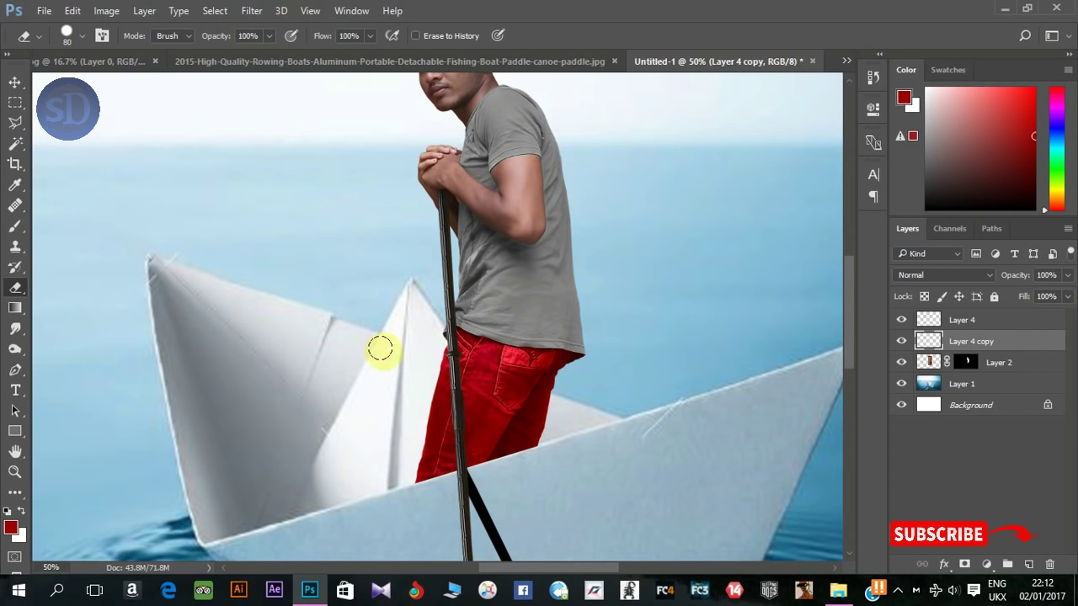
- Erase the black paddle's part below the hull, finishing its end at the waterline with a soft 80 px eraser
scroll(353, 258, "down", 10)
scroll(413, 272, "right", 3)
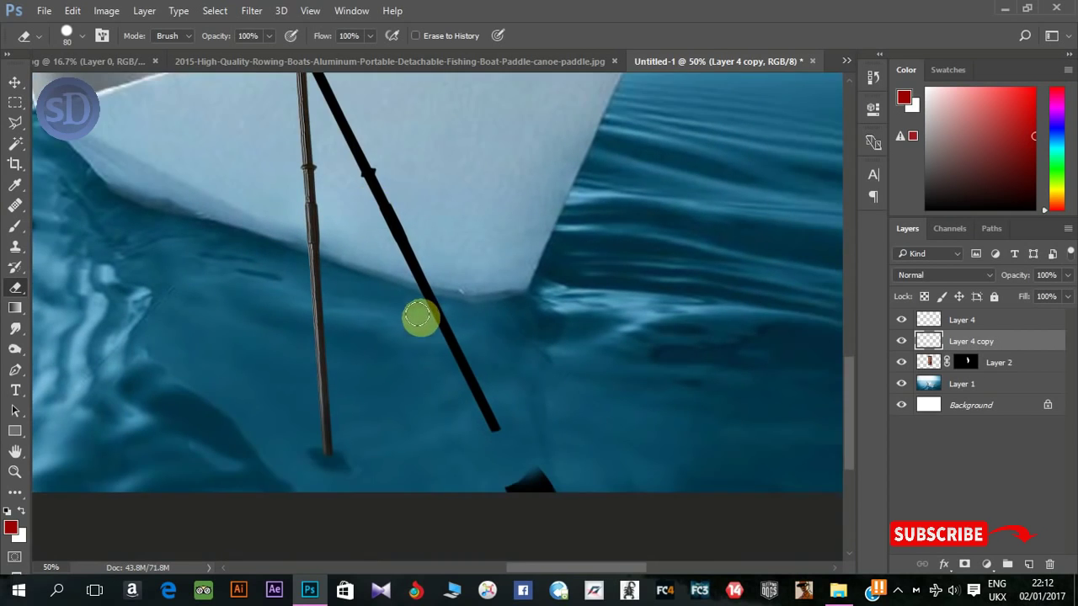
mouse_move(412, 304)
left_mouse_down()
mouse_move(540, 469)
mouse_move(500, 480)
mouse_move(516, 492)
mouse_move(455, 362)
left_mouse_up()
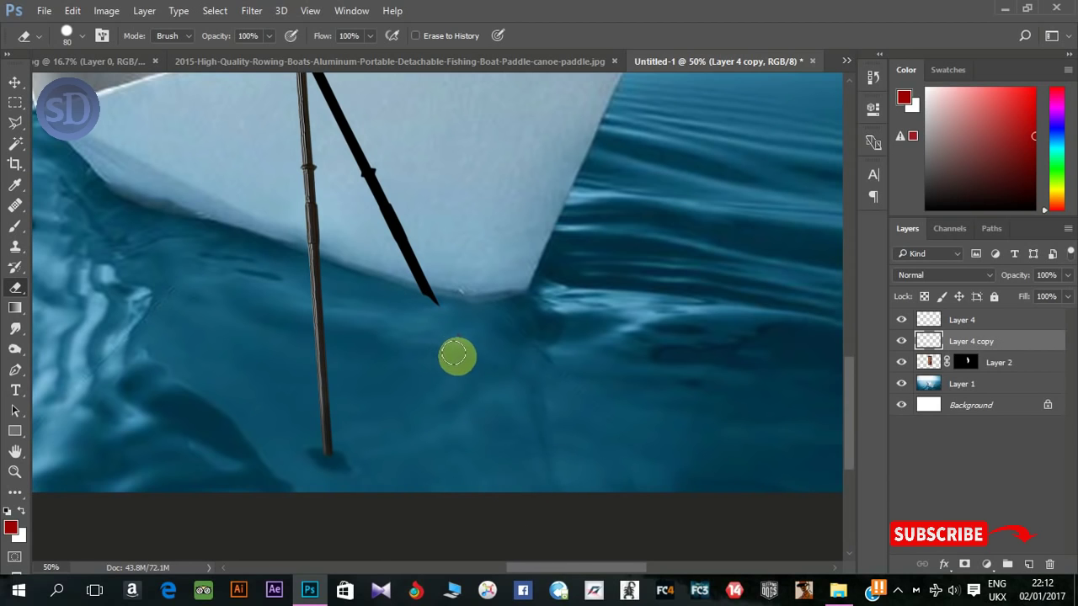
right_click(455, 355)
left_click(582, 409)
left_click(419, 370)
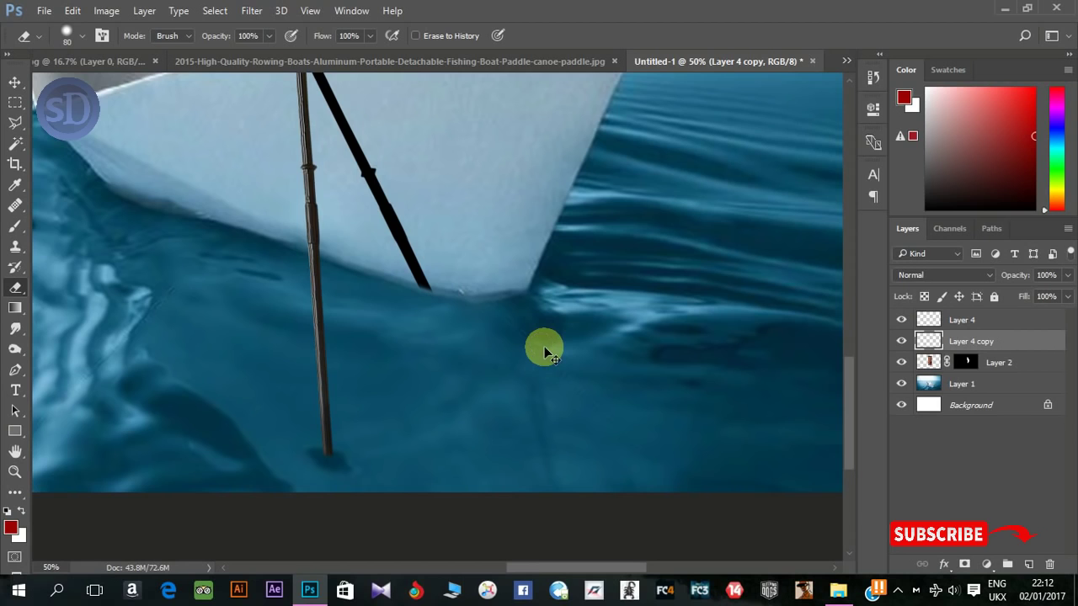
- Apply a Gaussian Blur with a 9.2 px radius to Layer 4 copy and lower the layer's opacity to 49%
key("ctrl+minus")
left_click(252, 10)
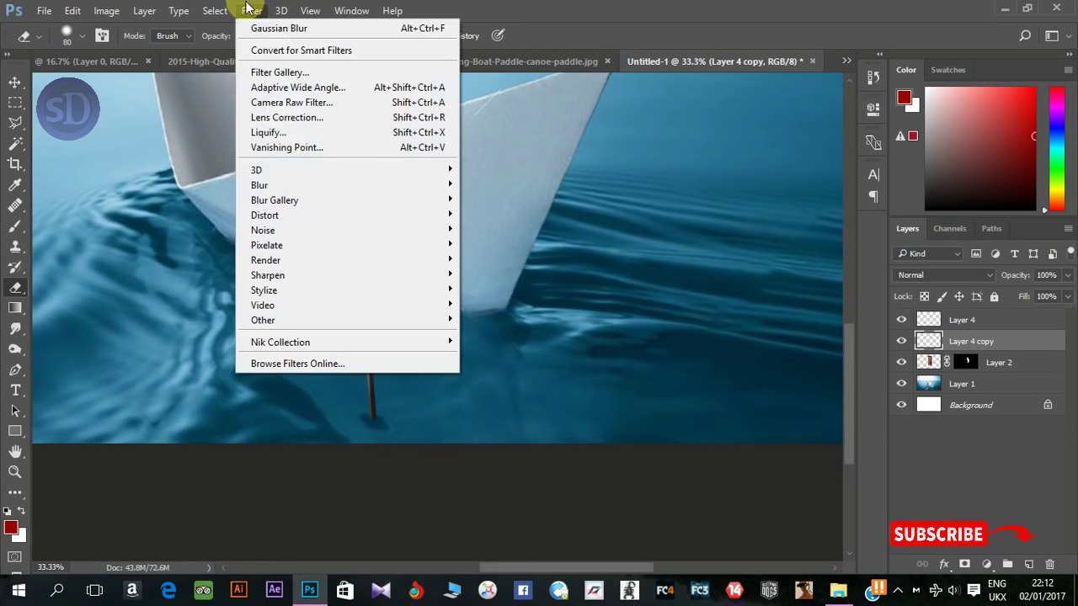
mouse_move(343, 185)
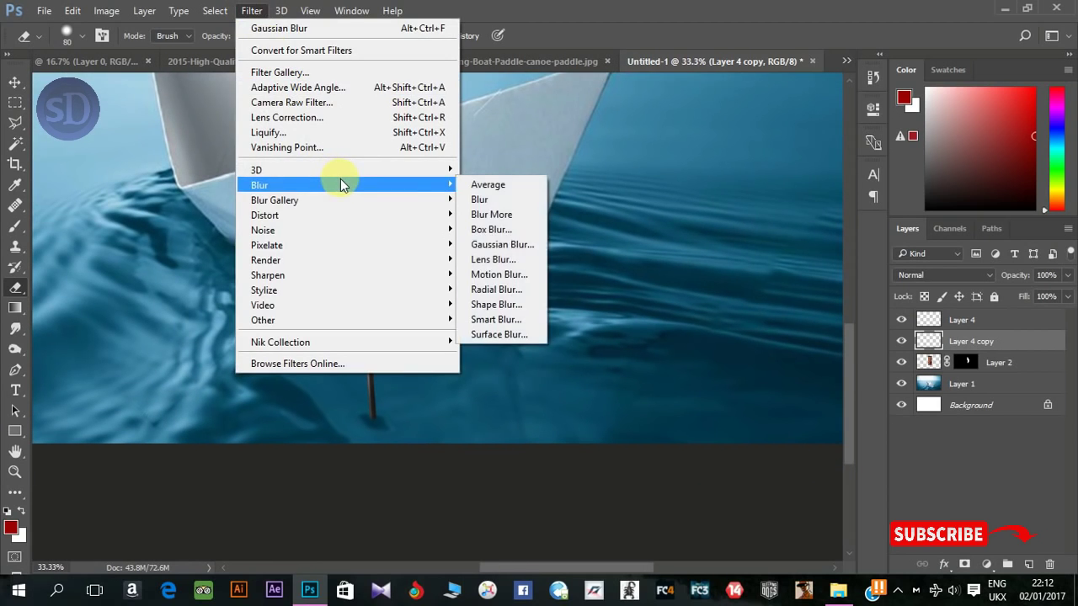
left_click(503, 244)
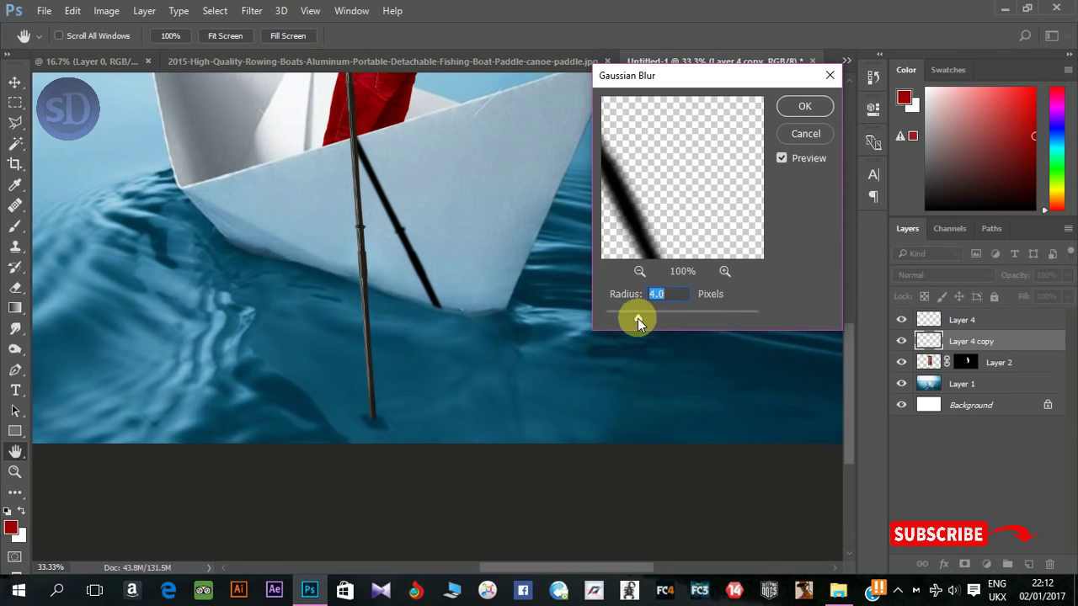
left_click_drag(647, 323, 664, 316)
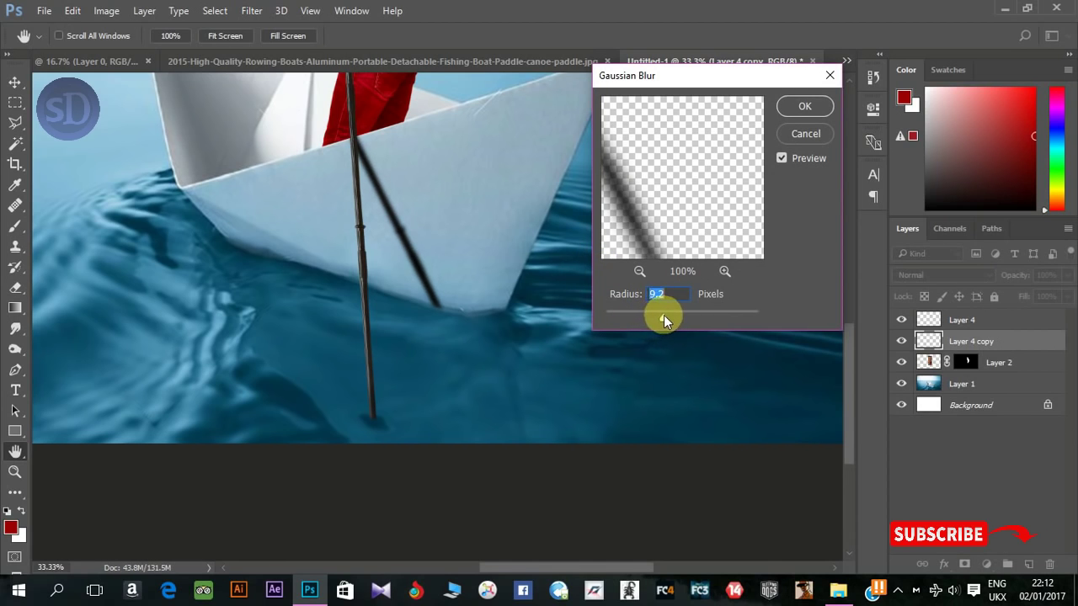
left_click(791, 106)
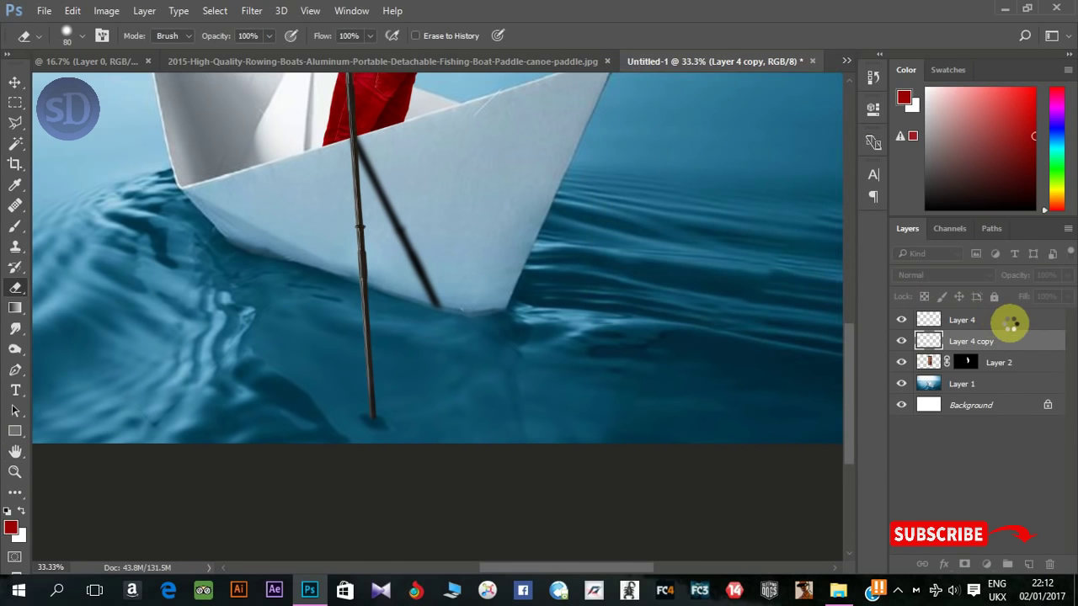
left_click_drag(1007, 284, 976, 288)
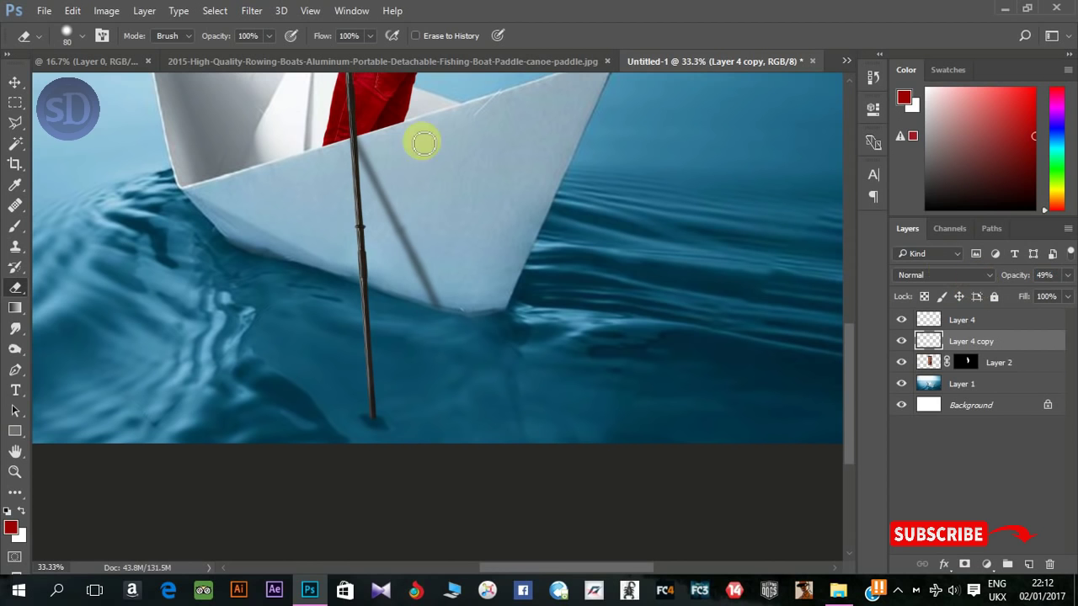
- Add a new empty layer directly above Layer 1
key("ctrl+plus")
key("ctrl+plus")
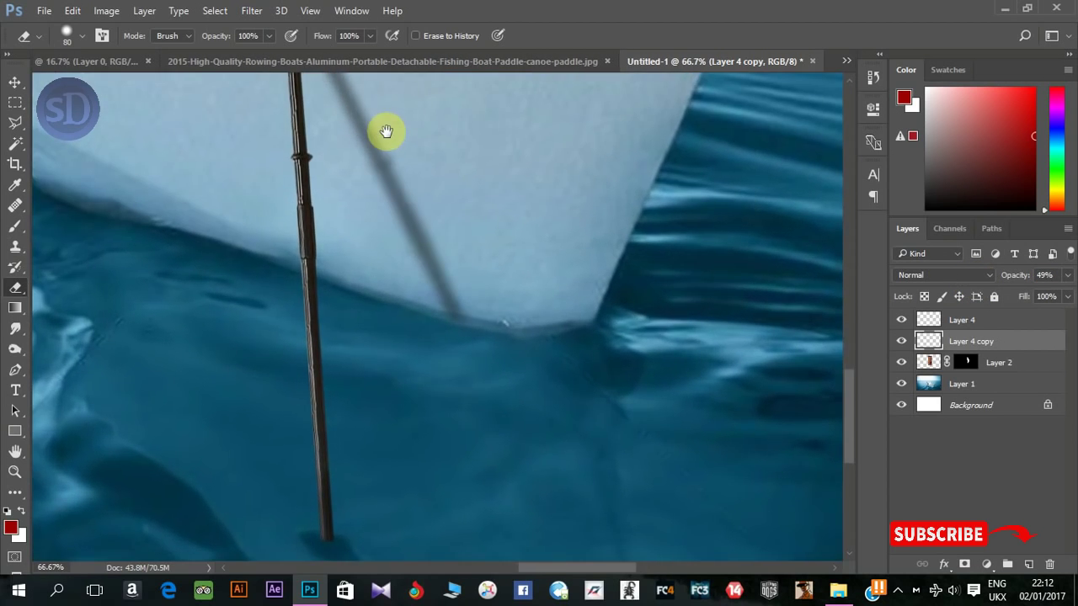
left_click_drag(385, 132, 504, 521)
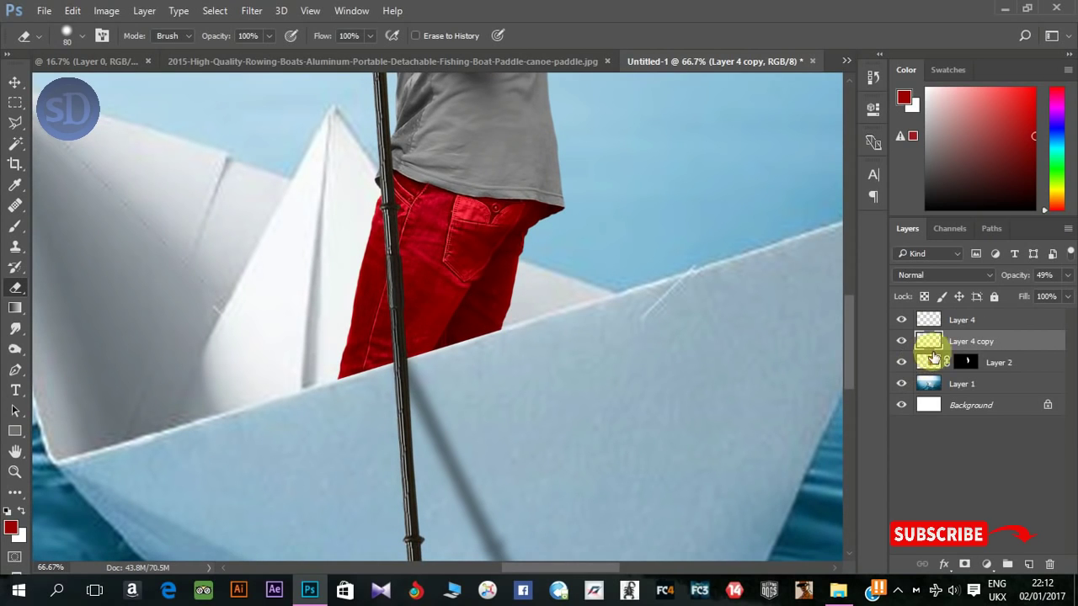
left_click(996, 384)
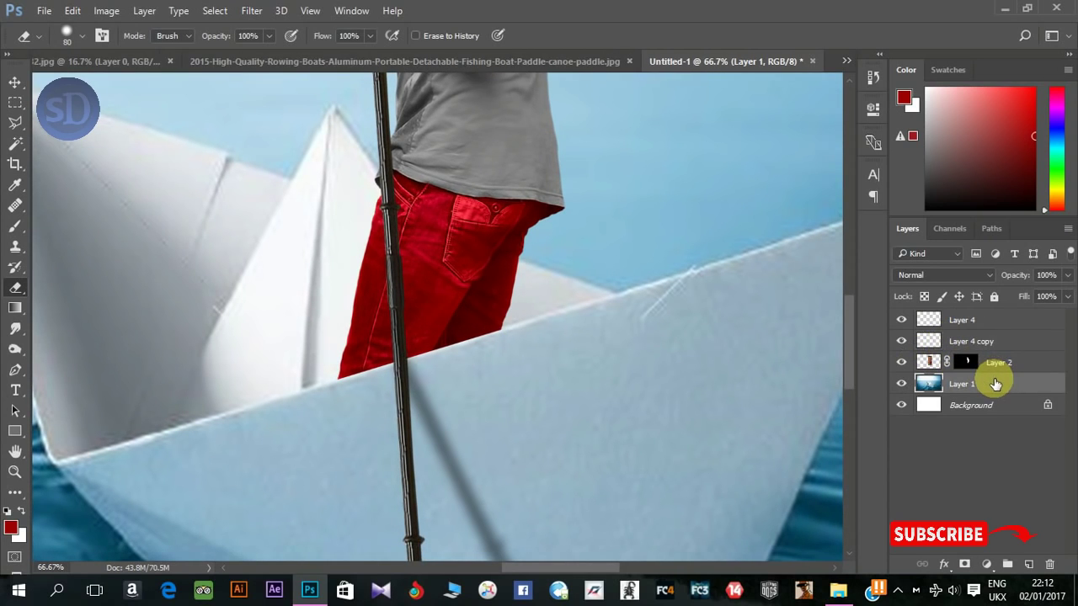
key("ctrl+shift+n")
key("Return")
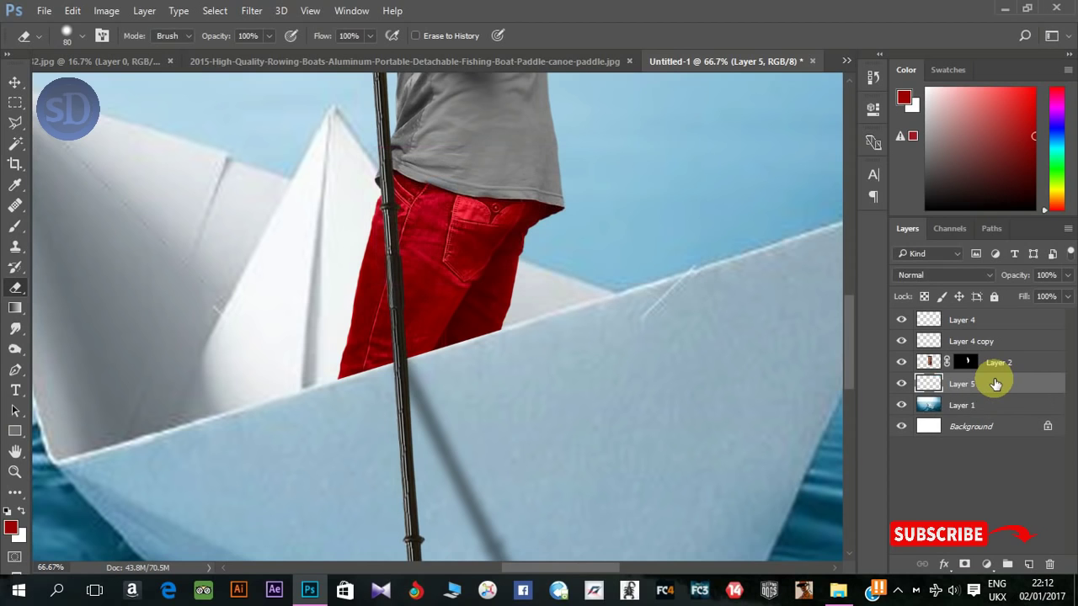
- Set up a soft black brush with 0% hardness and a 30 px size
left_click(15, 226)
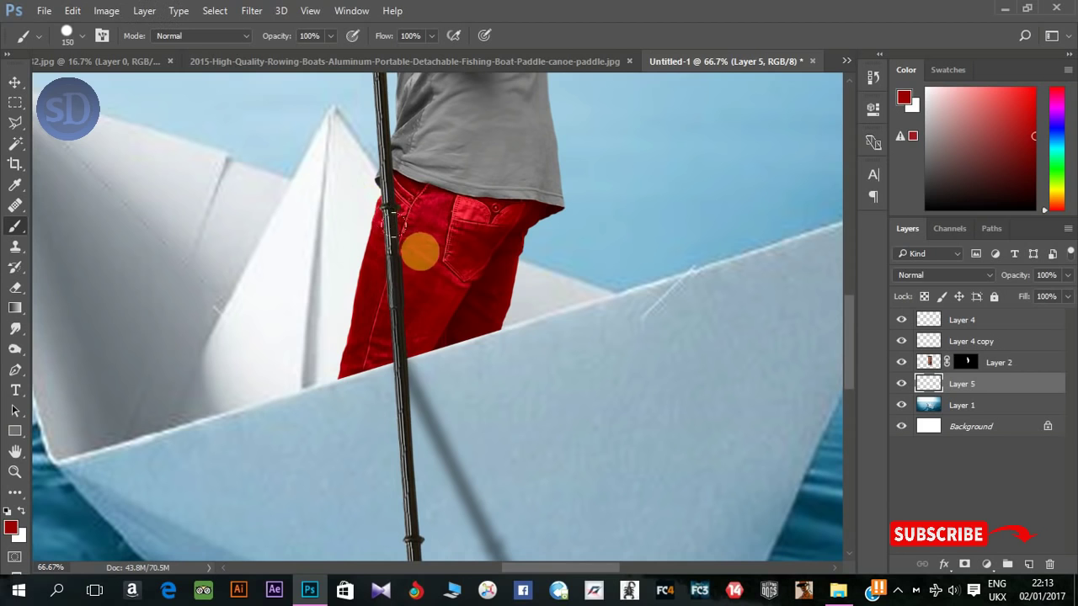
right_click(431, 251)
left_click_drag(558, 322, 494, 310)
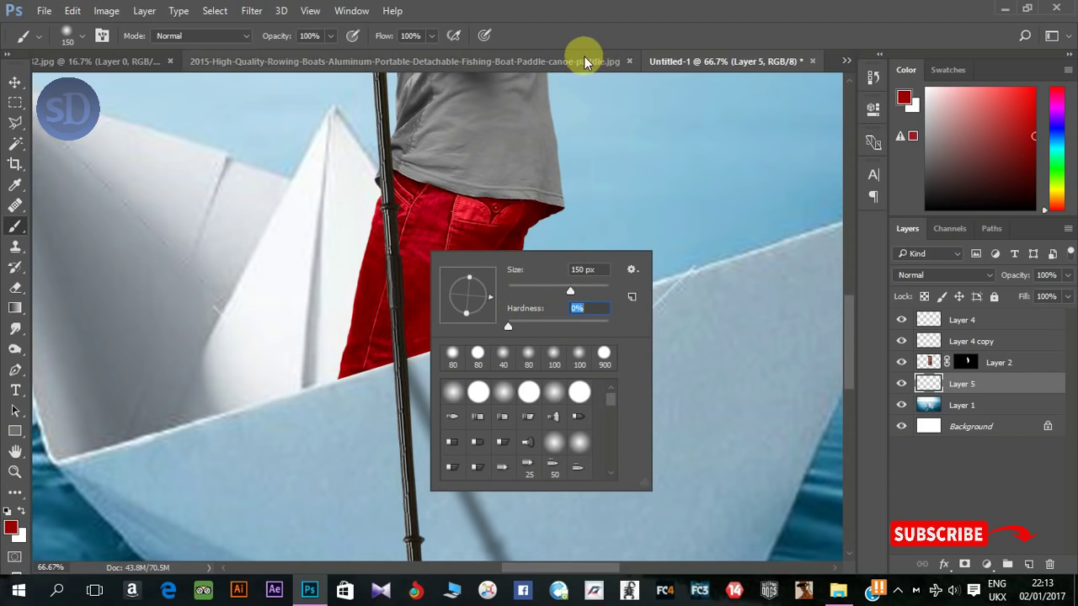
left_click(584, 56)
left_click(717, 62)
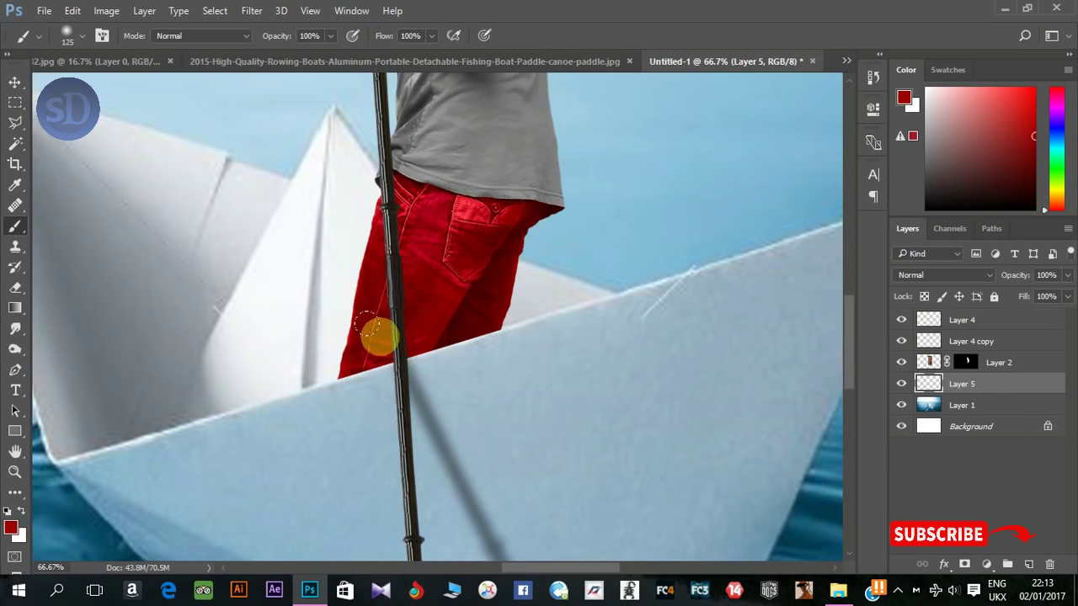
key("bracketleft")
key("bracketleft")
key("bracketleft")
scroll(401, 362, "up", 1)
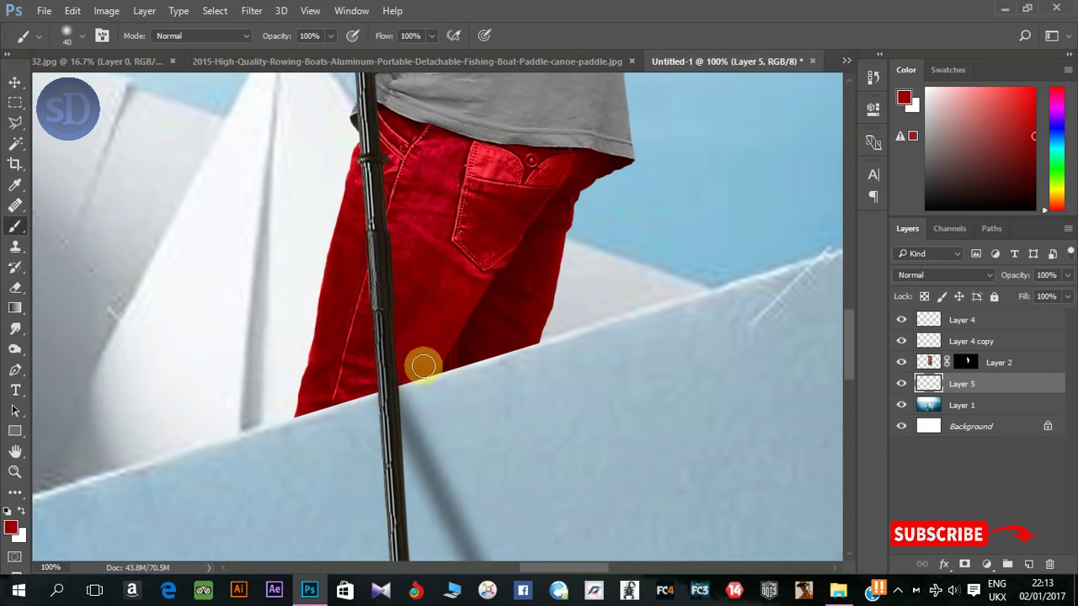
key("bracketleft")
left_click(394, 386)
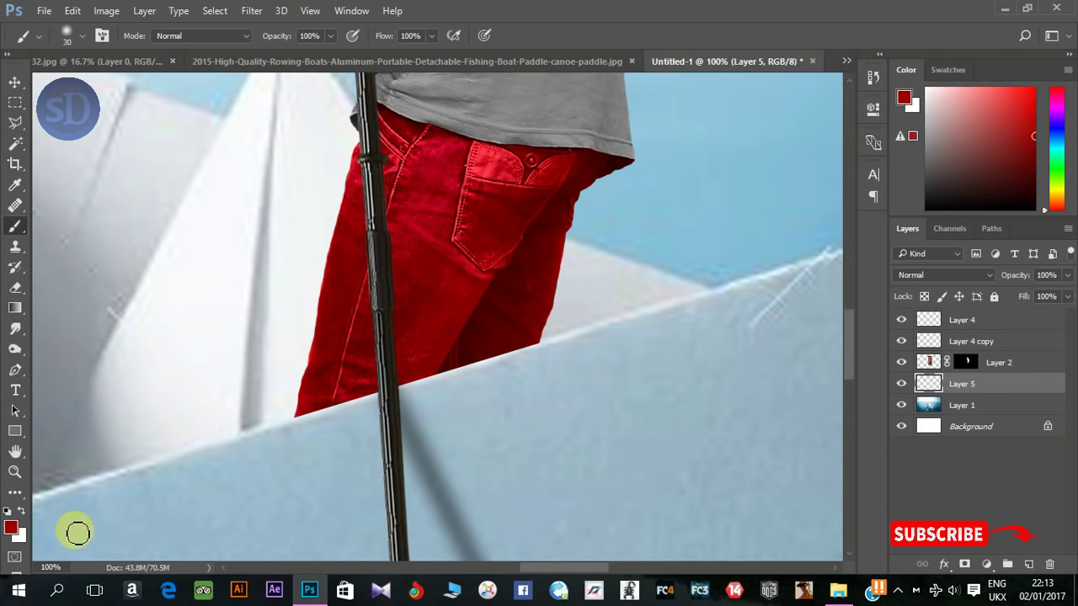
left_click(6, 511)
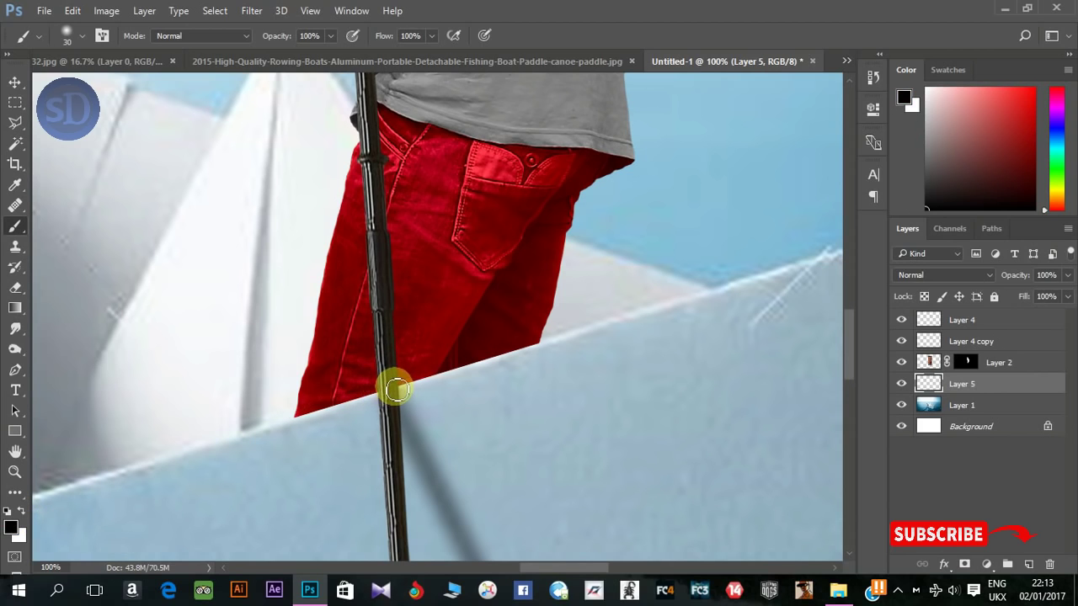
- Try painting a shadow beside the paddle with the new layer above Layer 2, and undo back to before that layer was added
mouse_move(393, 358)
left_mouse_down()
mouse_move(397, 387)
mouse_move(385, 318)
left_mouse_up()
left_click_drag(961, 380, 929, 352)
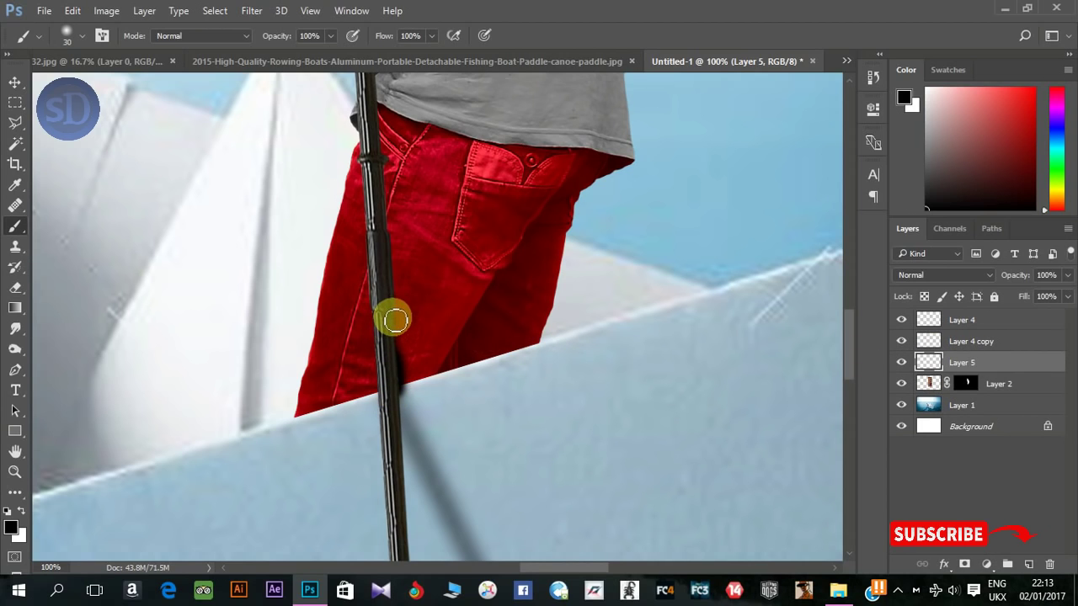
key("ctrl+z")
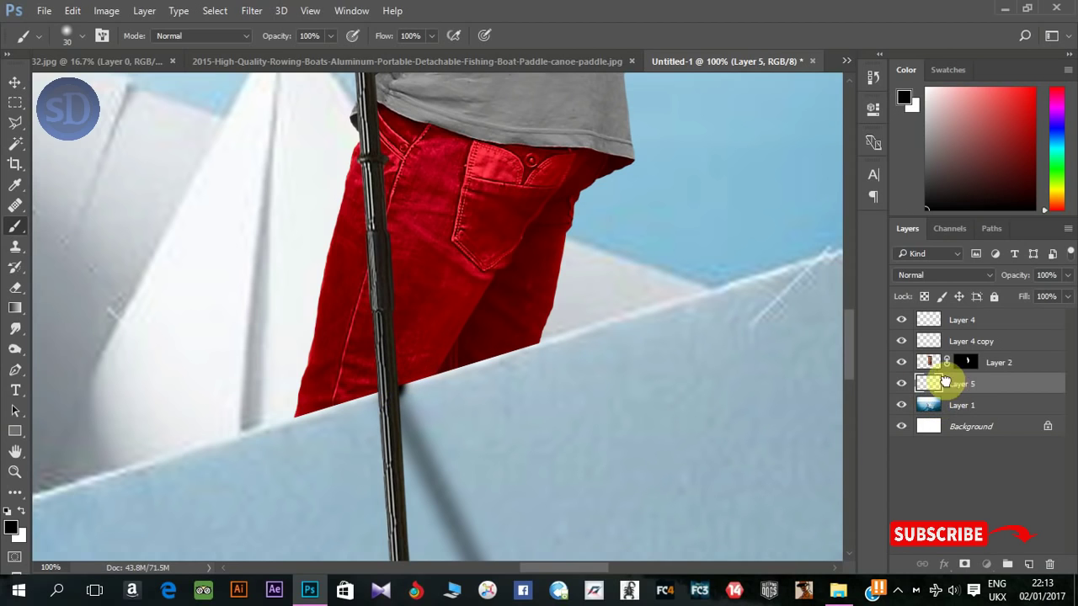
left_click(940, 359)
key("ctrl+alt+z")
key("ctrl+alt+z")
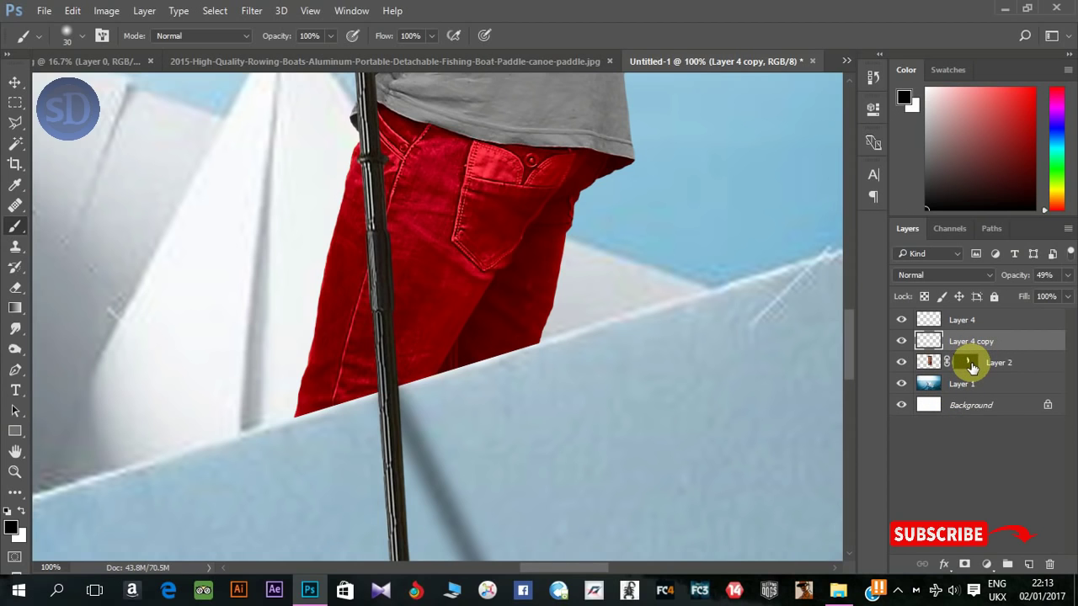
- Paint a soft black shadow along the paddle over the red trousers on a new layer above Layer 4 copy, with 80% layer opacity
key("ctrl+shift+n")
key("Return")
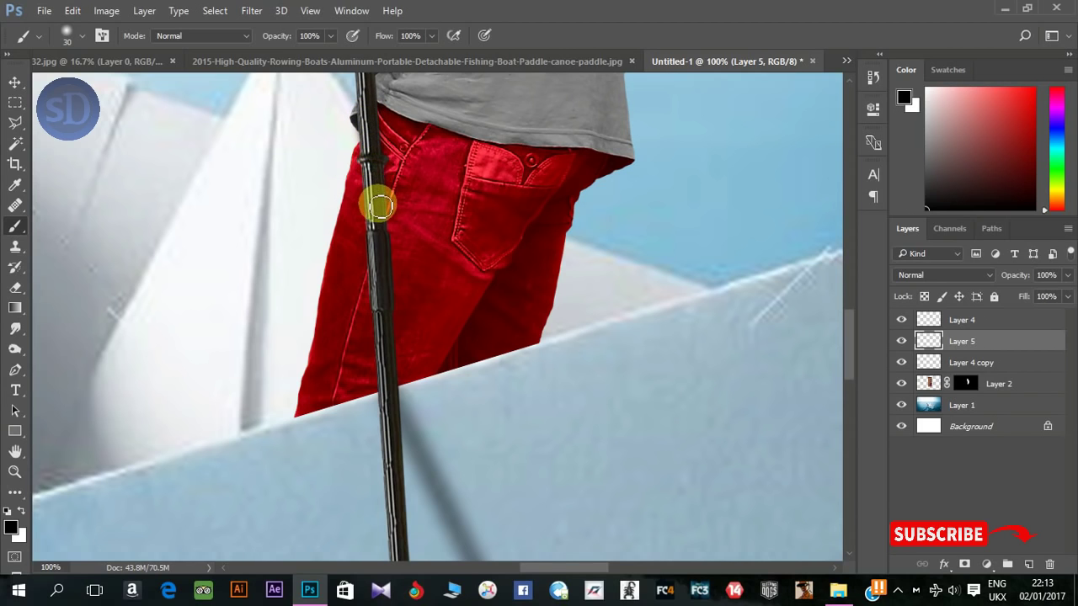
left_click_drag(380, 206, 391, 278)
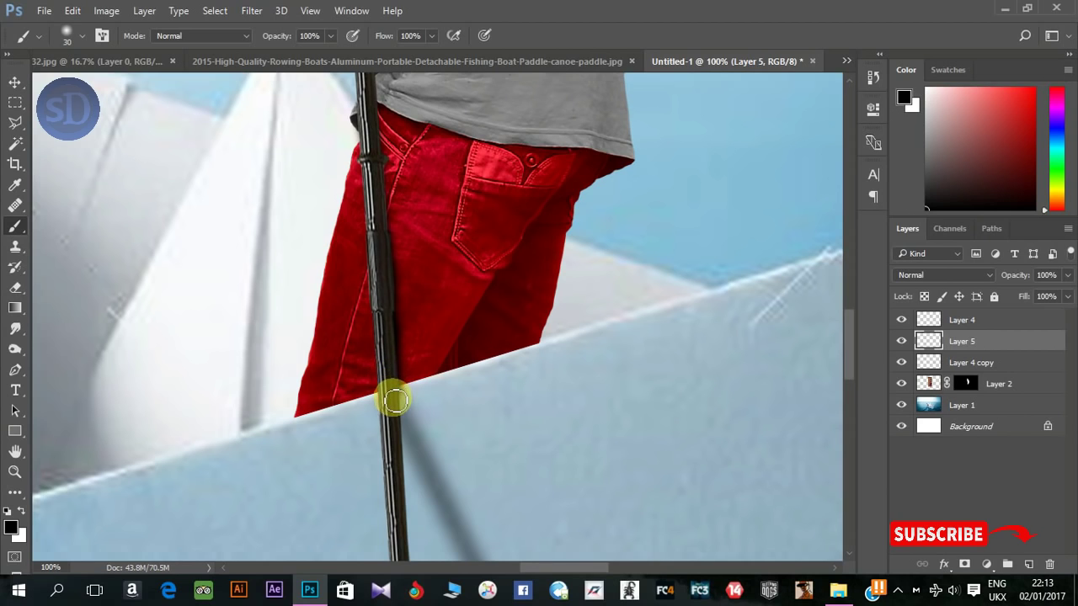
left_click_drag(395, 402, 396, 340)
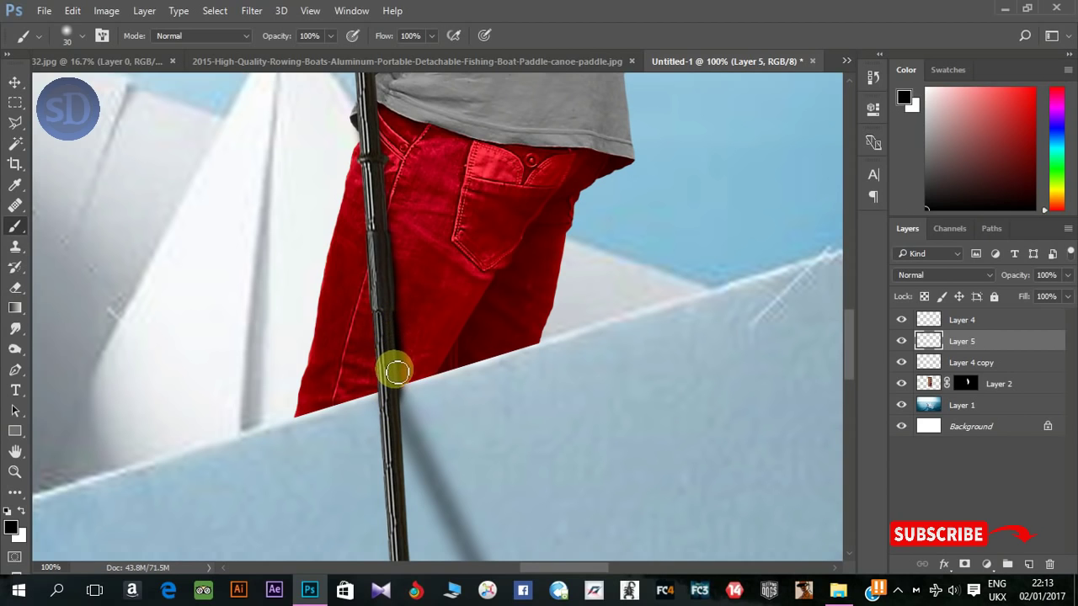
left_click_drag(399, 397, 376, 149)
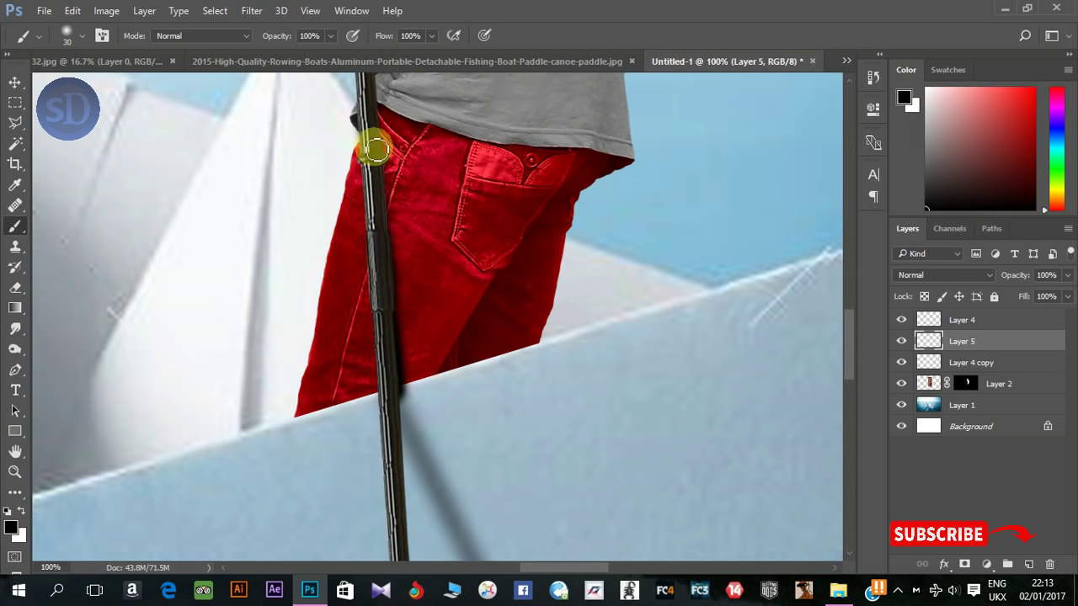
mouse_move(385, 240)
left_mouse_down()
mouse_move(385, 295)
mouse_move(389, 257)
left_mouse_up()
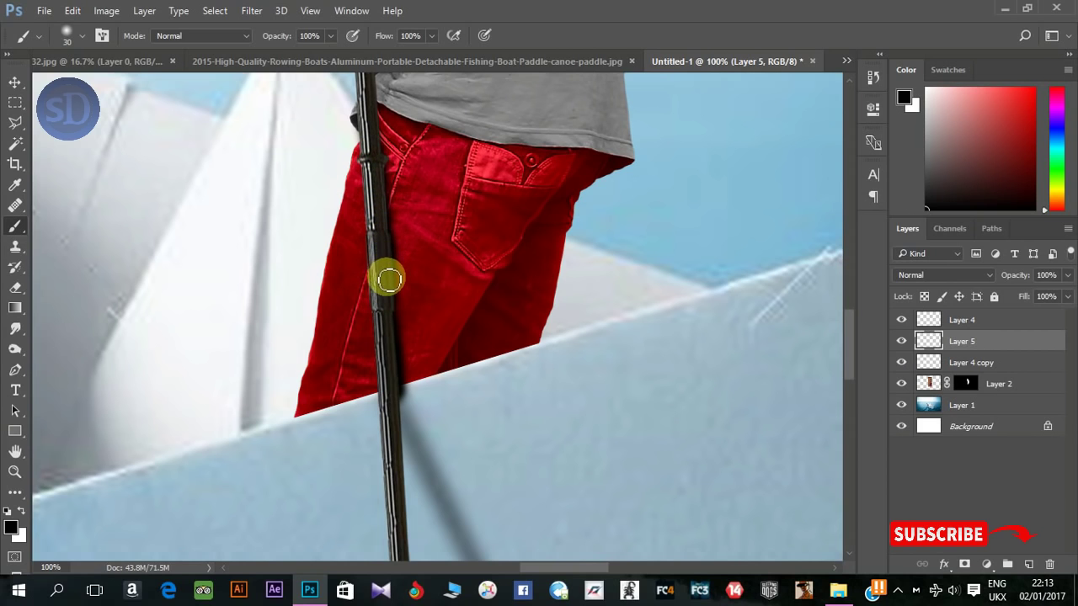
mouse_move(389, 321)
left_mouse_down()
mouse_move(393, 233)
mouse_move(372, 110)
mouse_move(376, 175)
left_mouse_up()
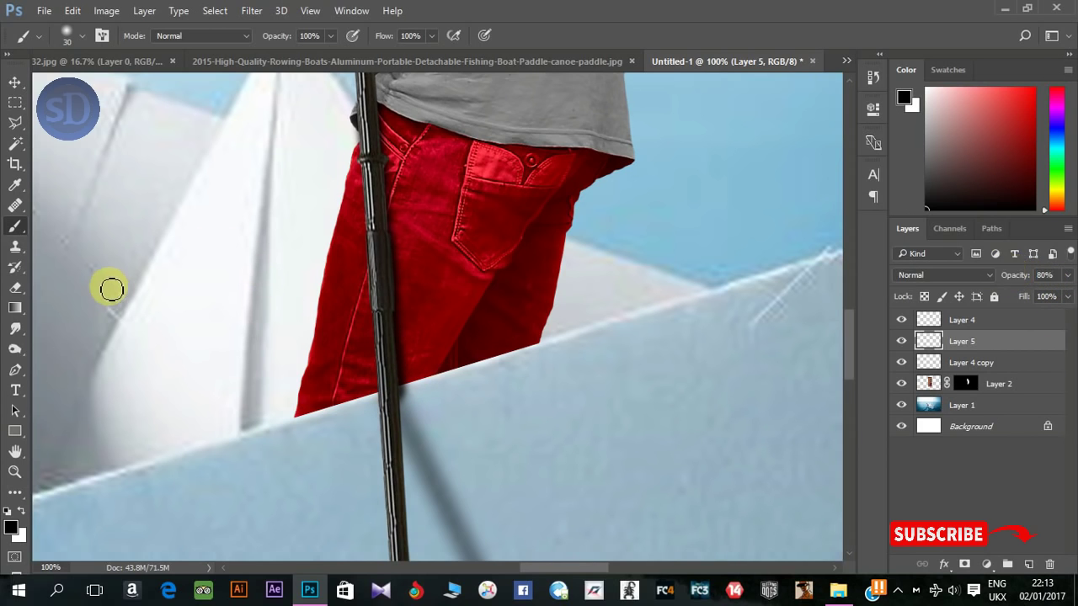
- Erase the stray paddle shadow on Layer 5 near the boat's edge with a hard 80 px eraser, and compare with the layer hidden
left_click(15, 287)
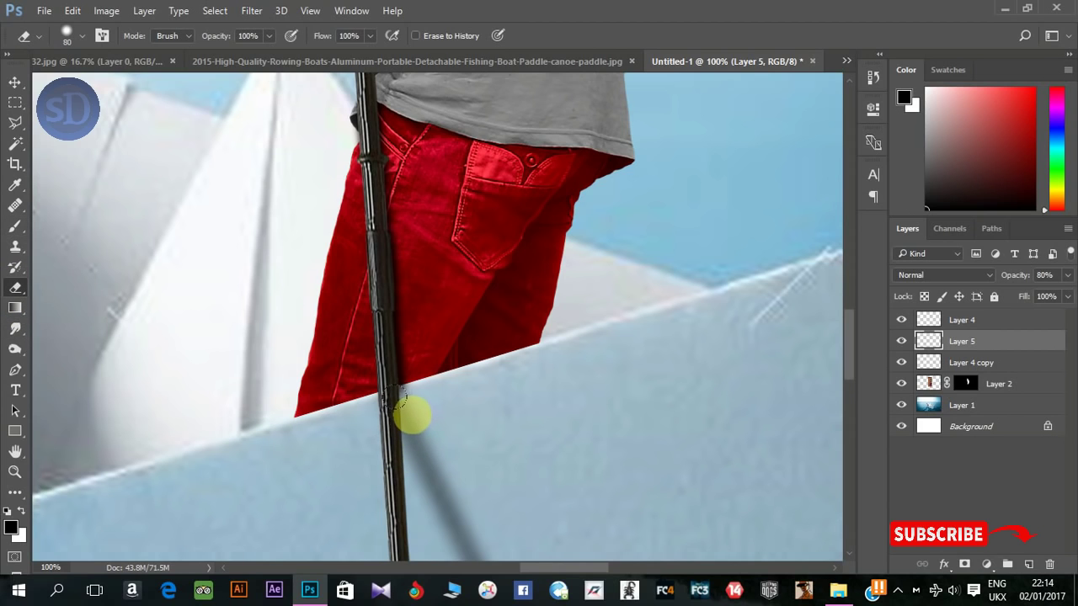
right_click(393, 407)
left_click_drag(541, 410, 646, 415)
key("Return")
left_click_drag(526, 183, 539, 314)
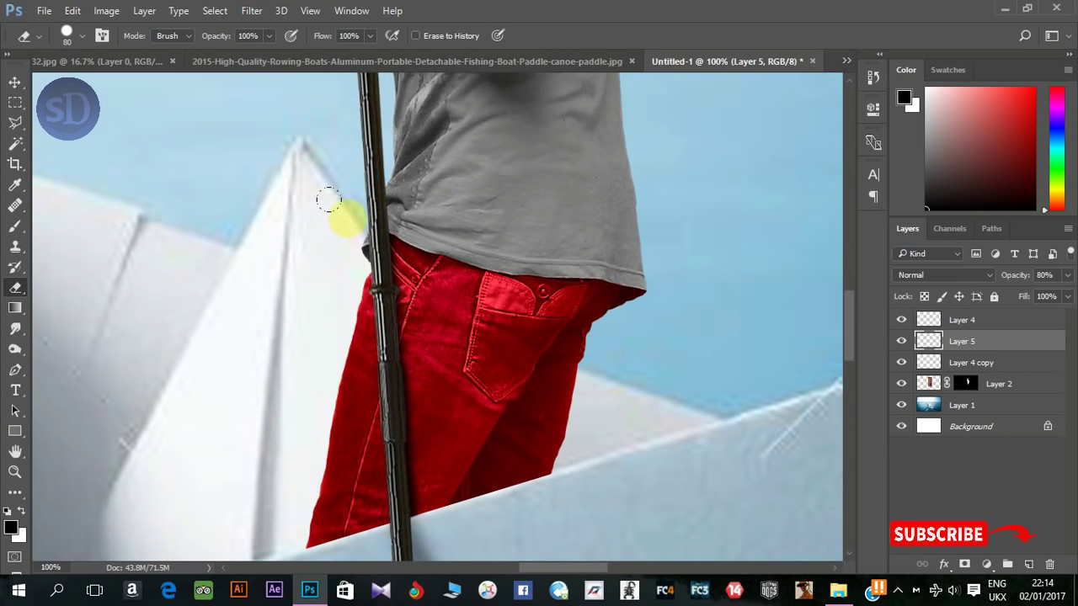
scroll(445, 177, "down", 3, "alt")
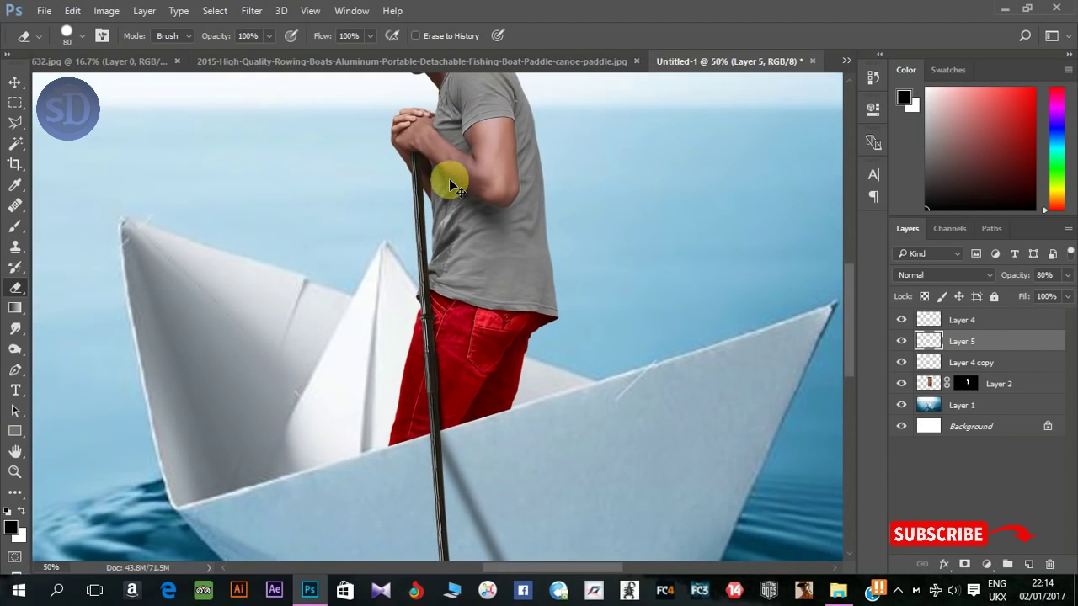
left_click(902, 341)
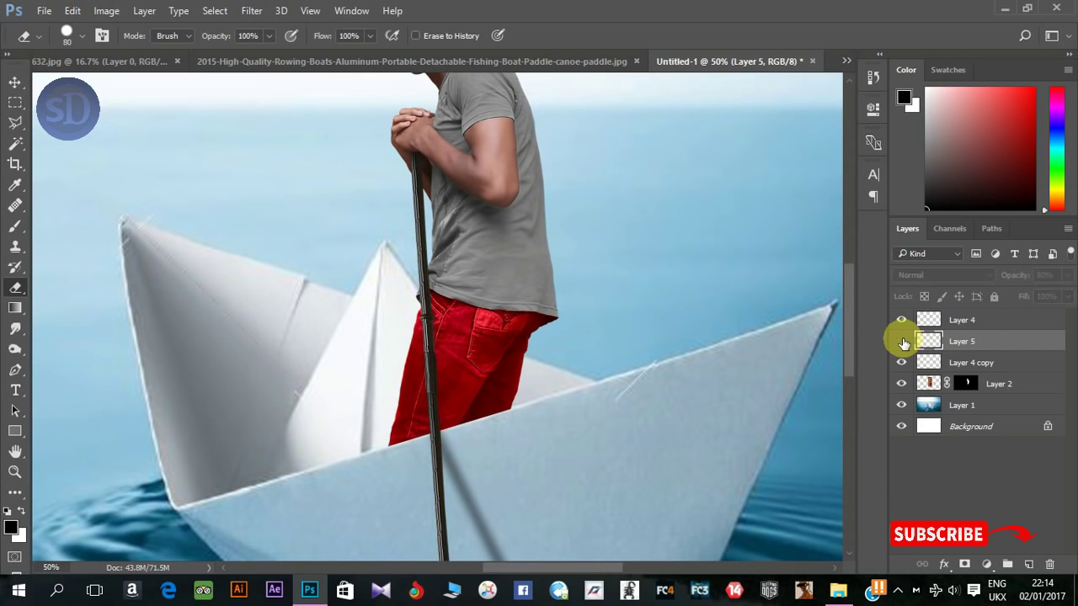
- Duplicate Layer 2 and apply the layer mask of the copy
left_click(990, 387)
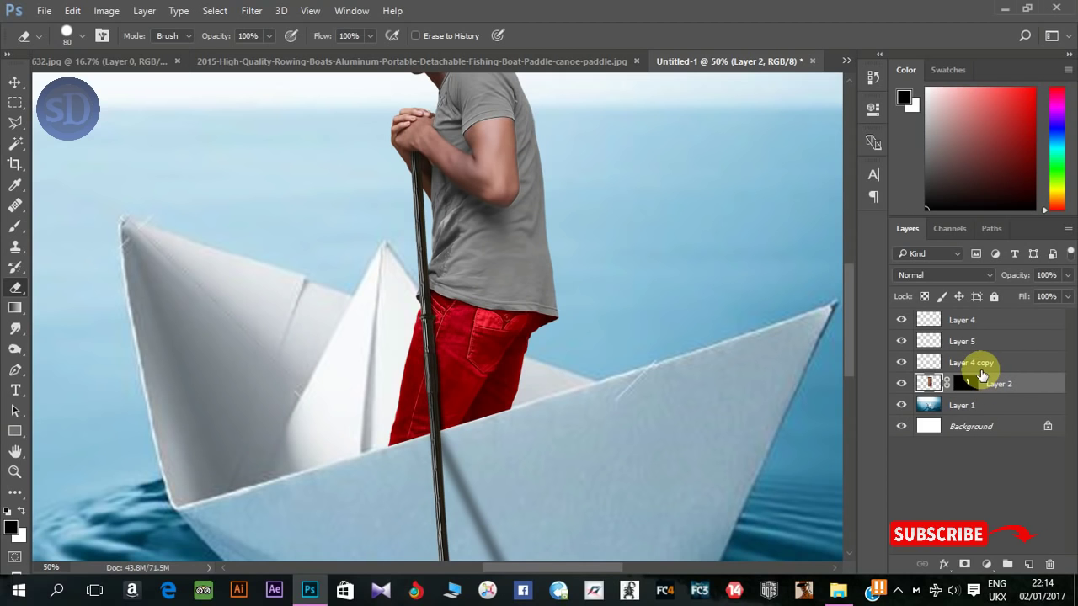
key("ctrl+j")
left_click(966, 383)
right_click(966, 383)
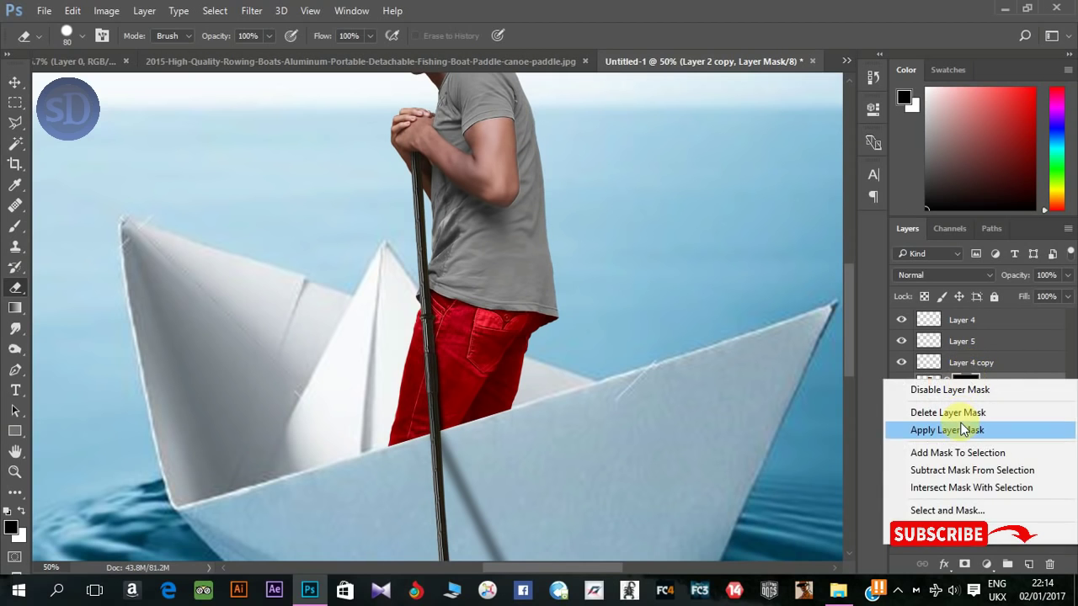
left_click(960, 433)
- Burn the shirt beneath the elbow on Layer 2 copy with a 30 to 40 px brush, Midtones range and 66% exposure
left_click_drag(472, 194, 444, 286)
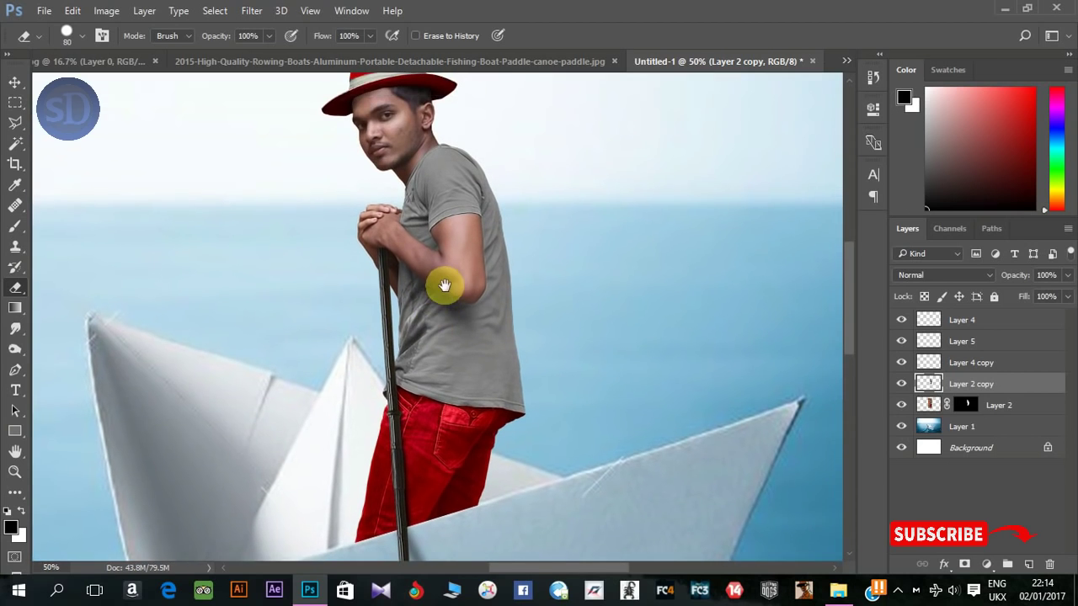
key("ctrl+plus")
key("ctrl+plus")
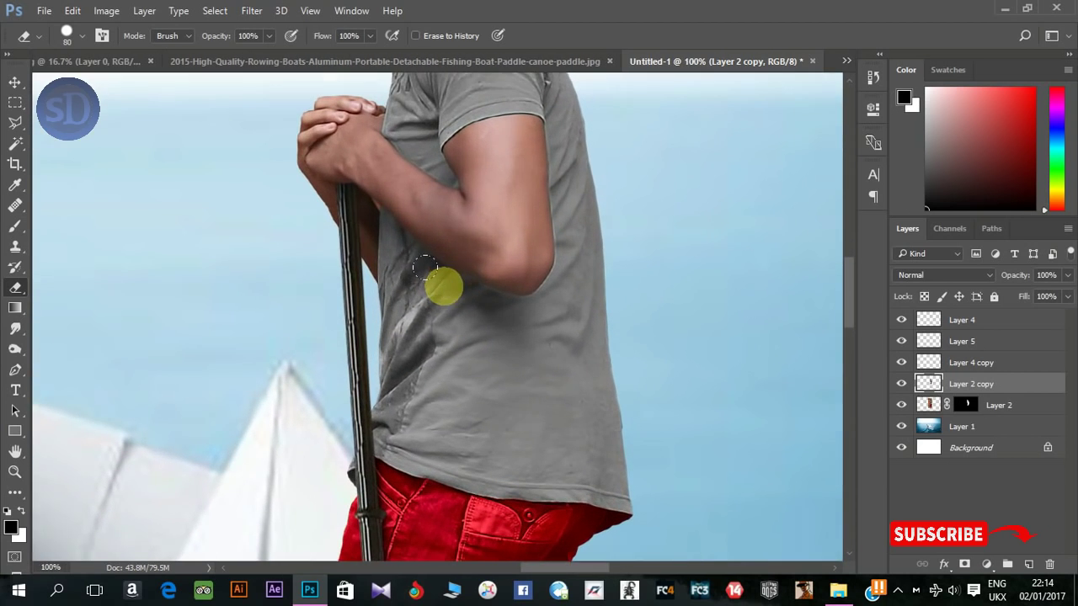
left_click(15, 348)
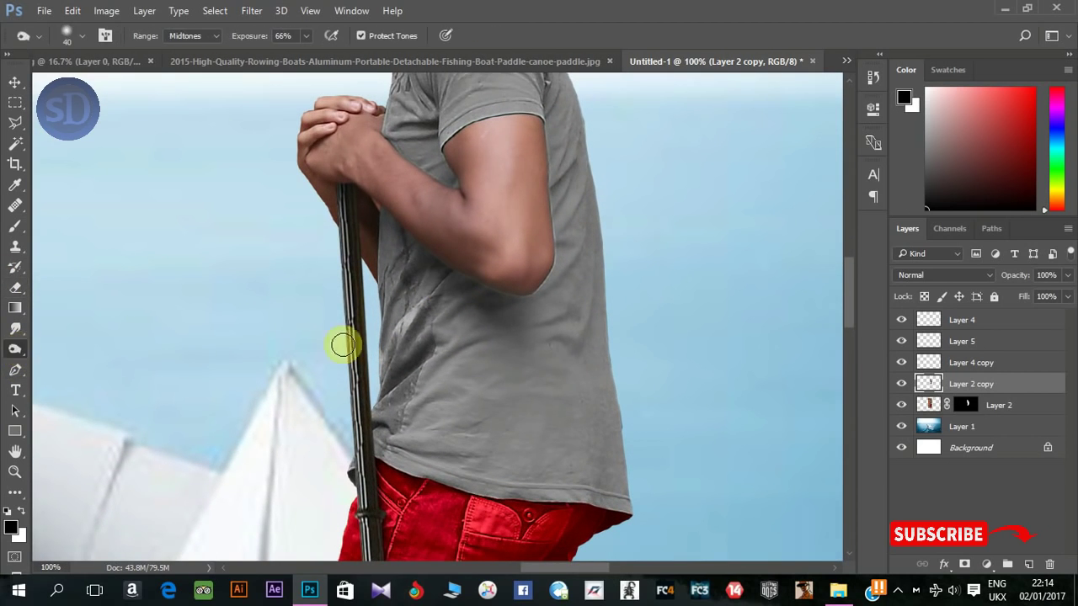
scroll(534, 272, "up", 3)
left_click_drag(519, 233, 518, 379)
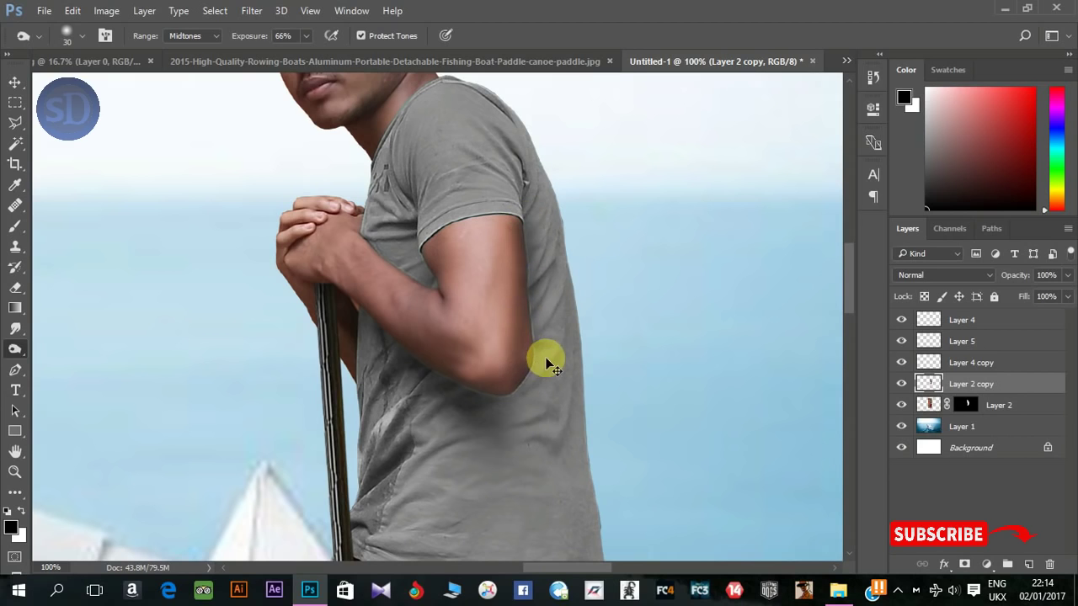
key("ctrl+z")
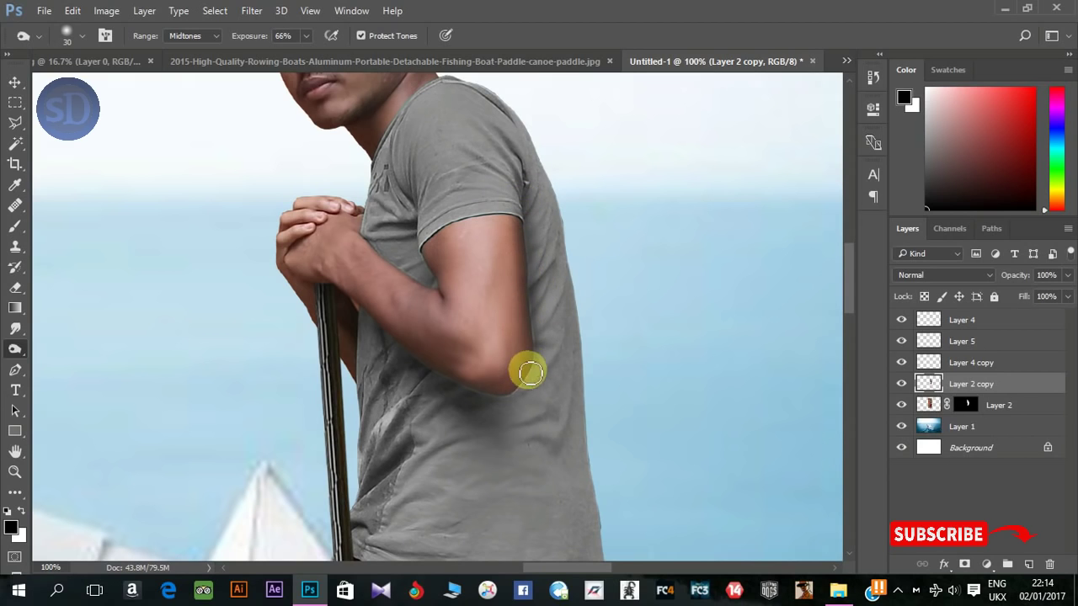
key("bracketright")
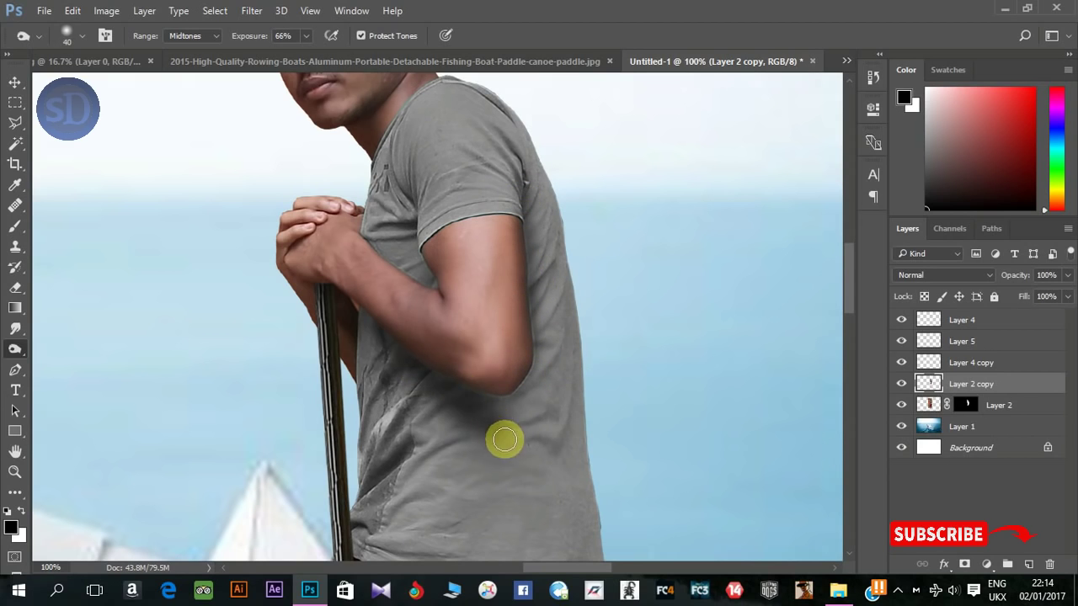
key("bracketleft")
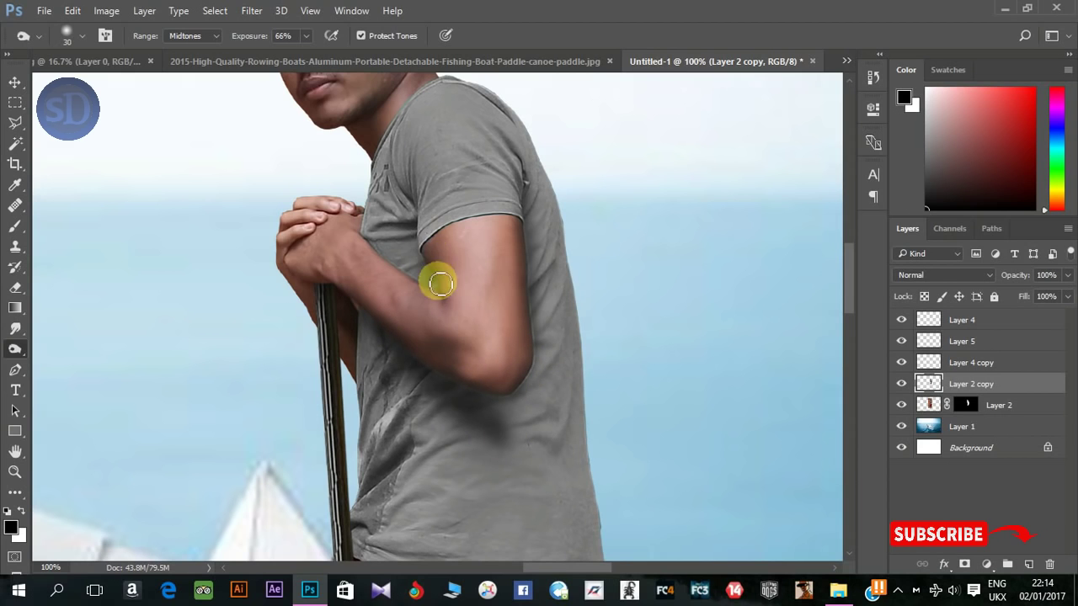
- Burn the inner side of the upper arm just below the sleeve with a 30 px brush
left_click_drag(424, 208, 441, 284)
key("bracketleft")
key("bracketleft")
key("bracketleft")
key("bracketleft")
- Burn the shirt folds below the forearm and the area around the rear hem with a 20 to 35 px brush
left_click_drag(595, 324, 559, 194)
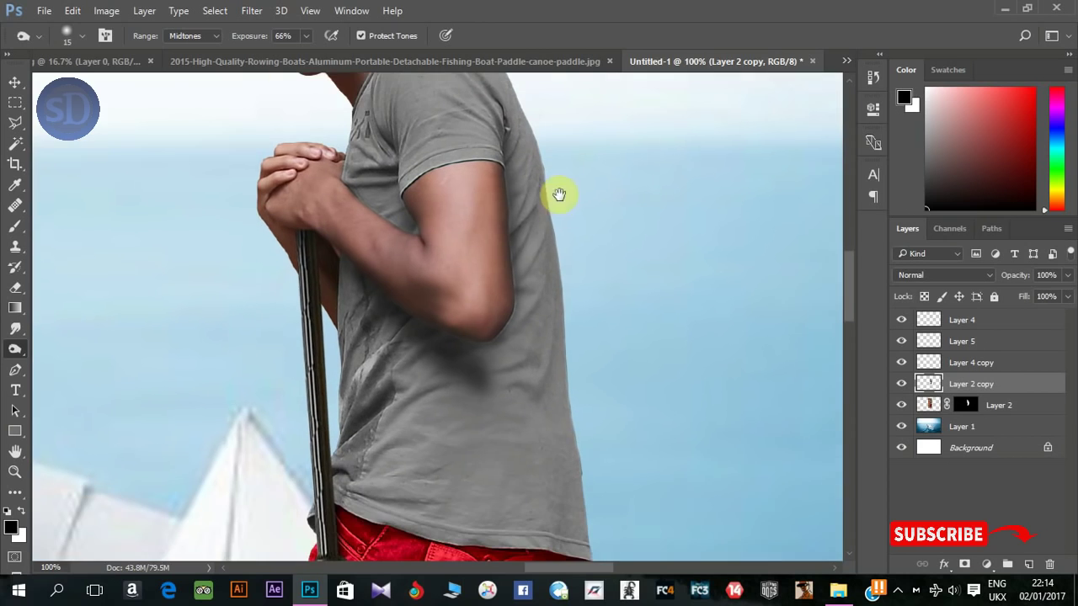
key("bracketright")
key("bracketright")
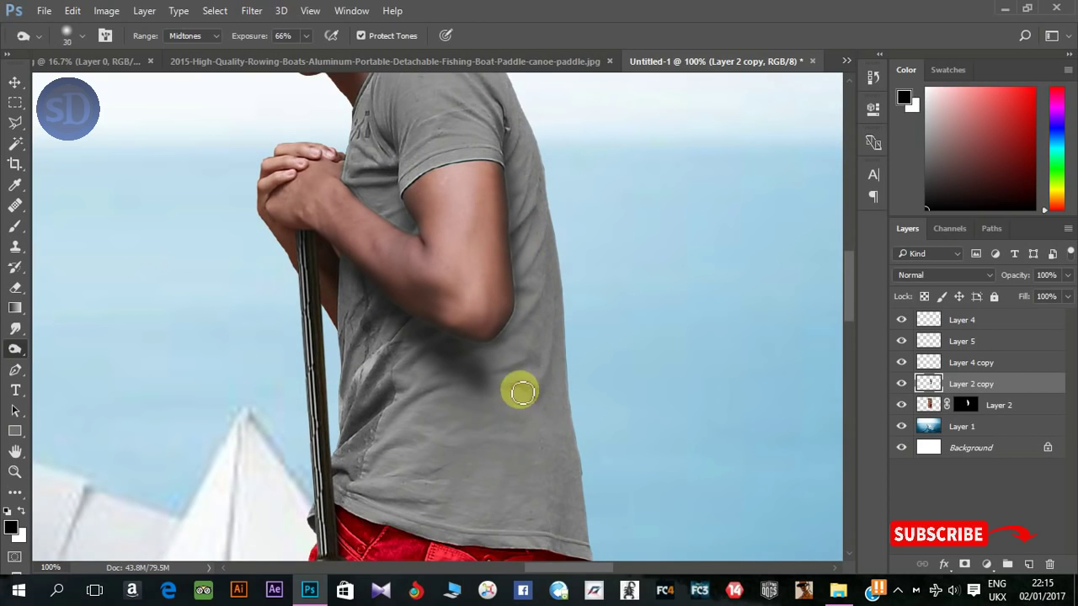
mouse_move(397, 394)
left_mouse_down()
mouse_move(390, 351)
mouse_move(359, 320)
left_mouse_up()
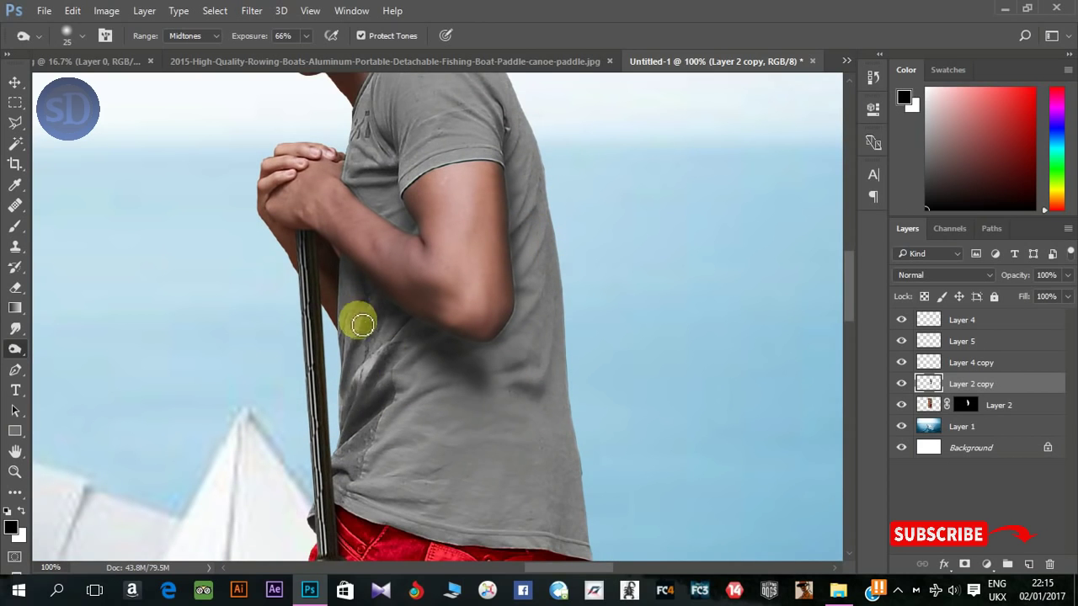
left_click_drag(405, 434, 394, 365)
key("bracketleft")
key("bracketleft")
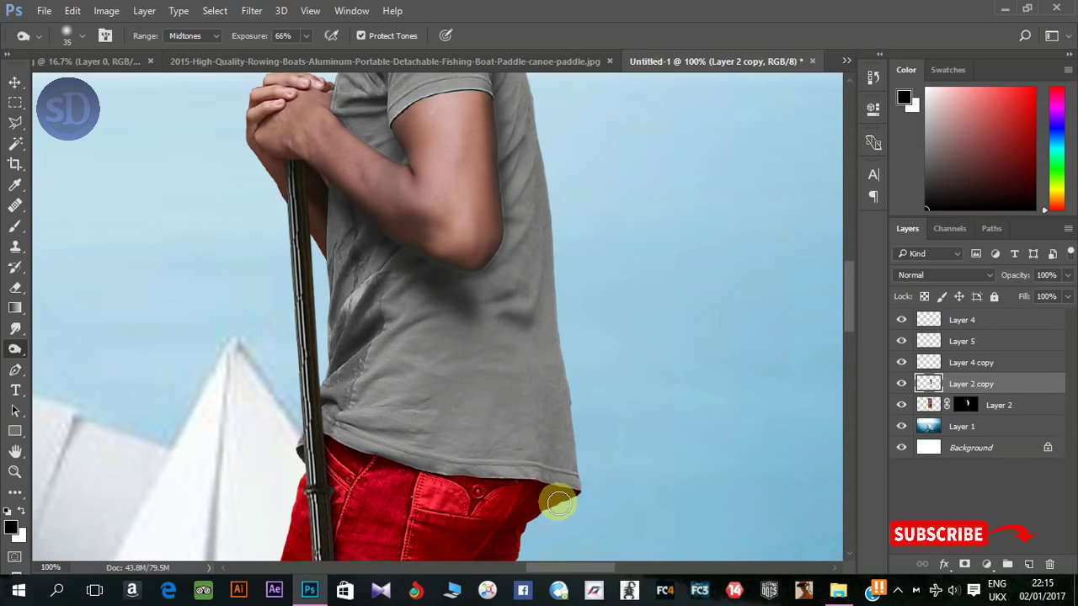
key("bracketright")
key("bracketright")
key("bracketright")
key("bracketright")
key("bracketleft")
key("bracketleft")
key("bracketleft")
key("bracketleft")
key("bracketleft")
key("bracketleft")
key("bracketleft")
key("bracketleft")
- Burn the shadows on the clasped hands and the ear with a small brush of 8 to 10 px
scroll(356, 392, "up", 4)
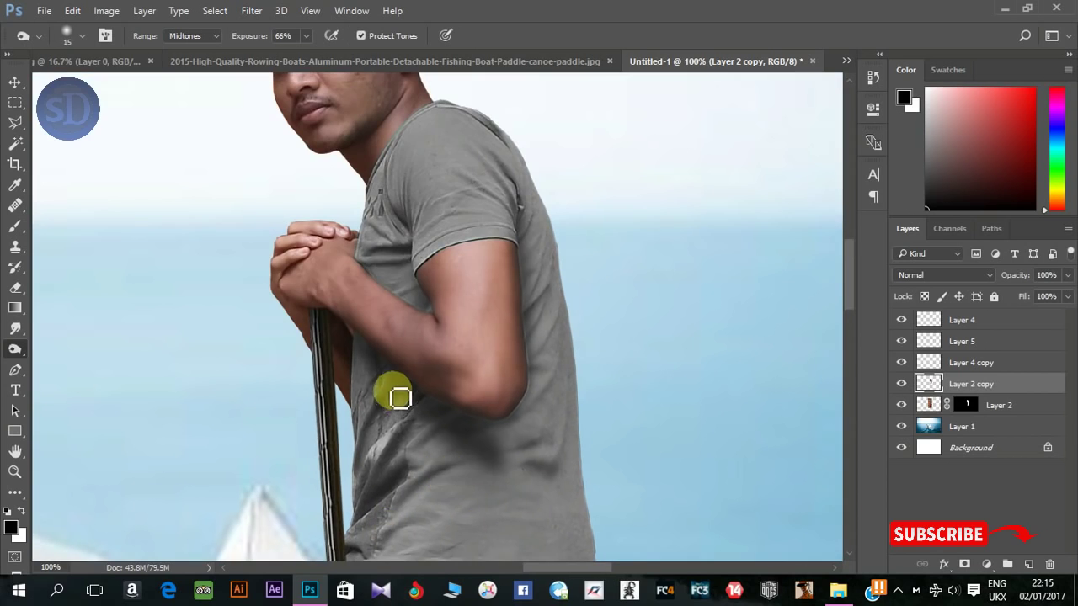
left_click_drag(402, 224, 461, 346)
key("bracketright")
left_click_drag(358, 379, 384, 369)
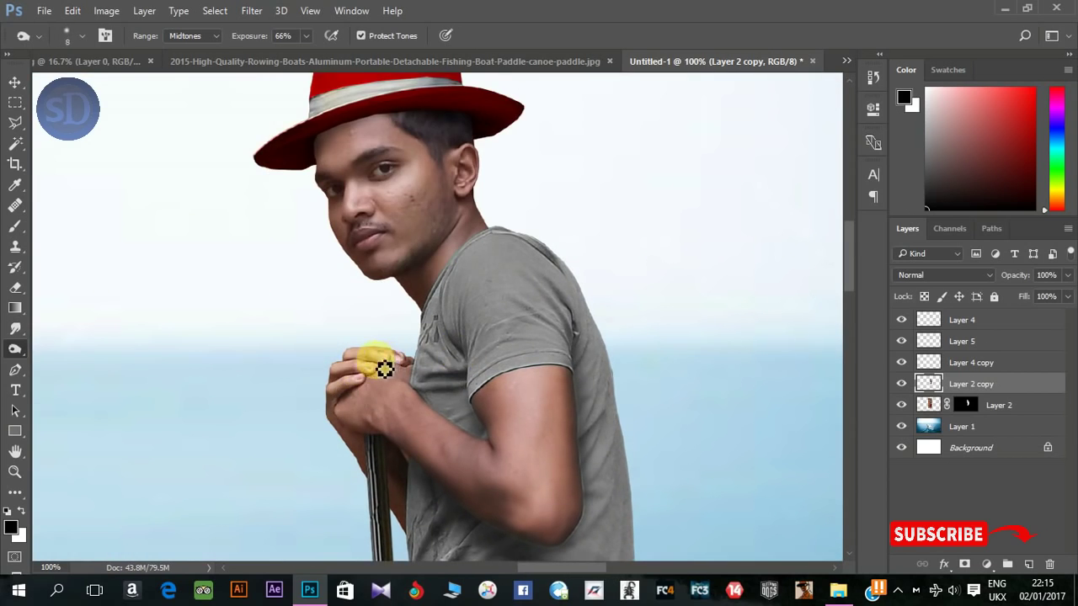
key("bracketright")
key("bracketright")
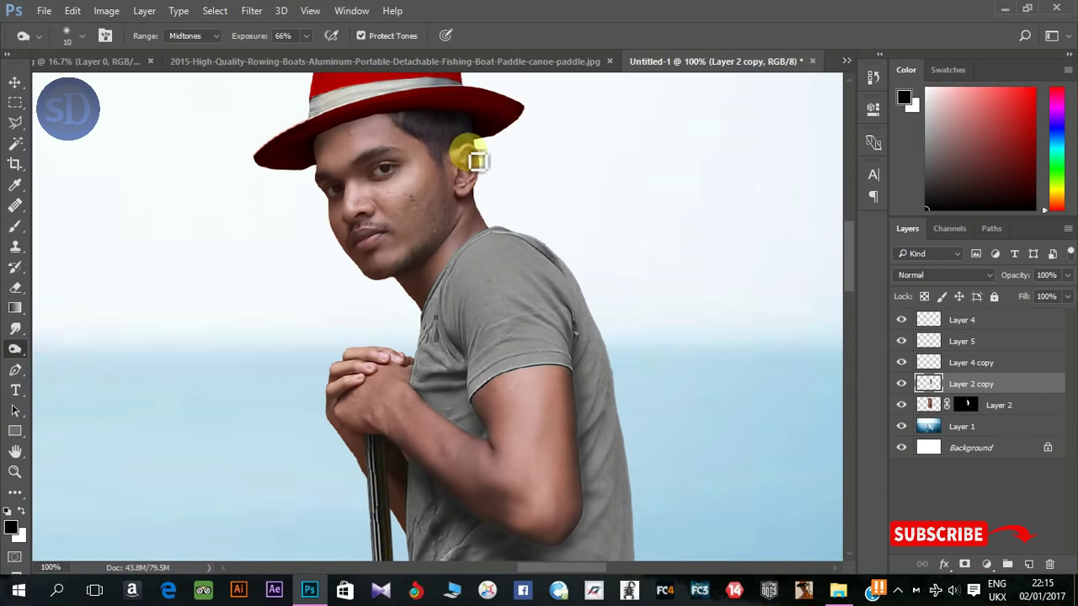
- Burn the shaded areas of the red hat and the red trousers with a 70 px brush
key("bracketright")
key("bracketright")
key("bracketright")
key("bracketright")
key("bracketright")
key("bracketright")
key("bracketright")
key("bracketright")
key("bracketright")
key("bracketright")
left_click_drag(504, 104, 529, 216)
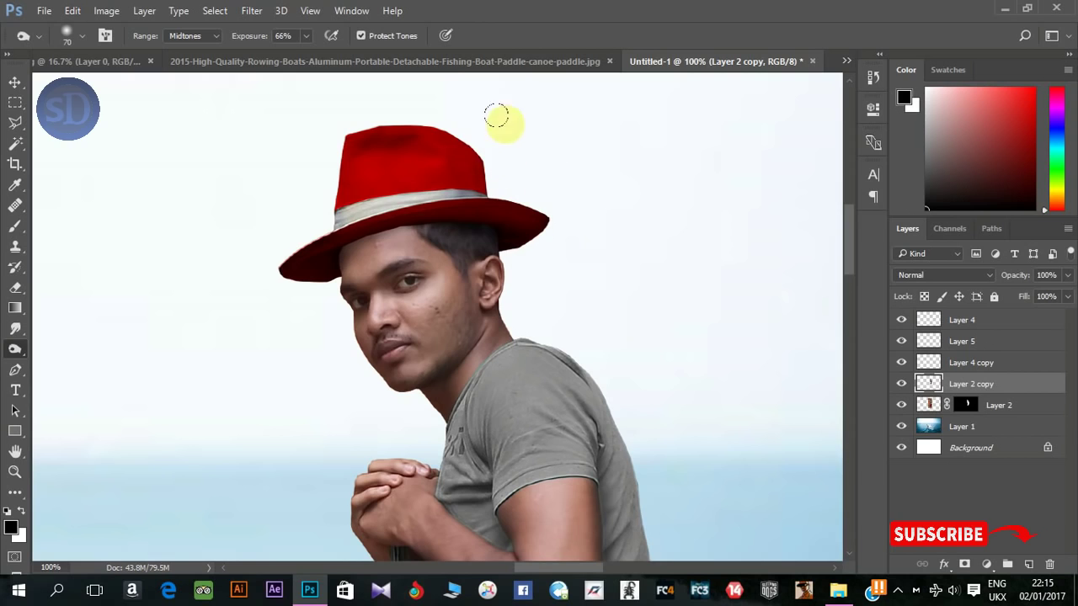
scroll(573, 282, "down", 10)
mouse_move(572, 282)
left_mouse_down()
mouse_move(457, 413)
mouse_move(553, 385)
mouse_move(640, 383)
left_mouse_up()
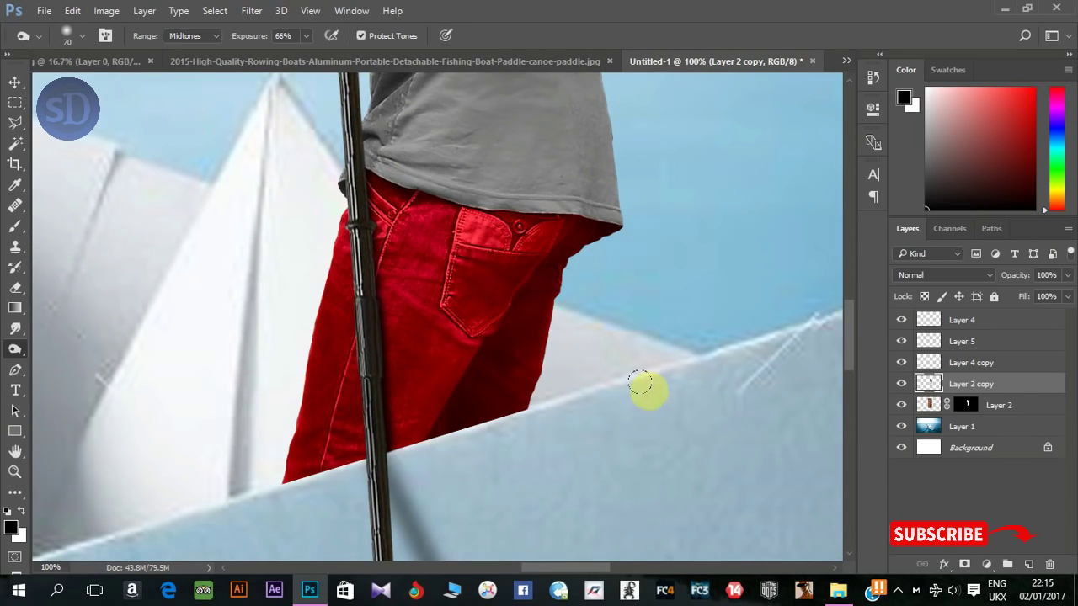
- Dodge the highlights on the upper arm and elbow with a 50 px brush, Midtones range and 50% exposure
right_click(19, 345)
left_click(64, 350)
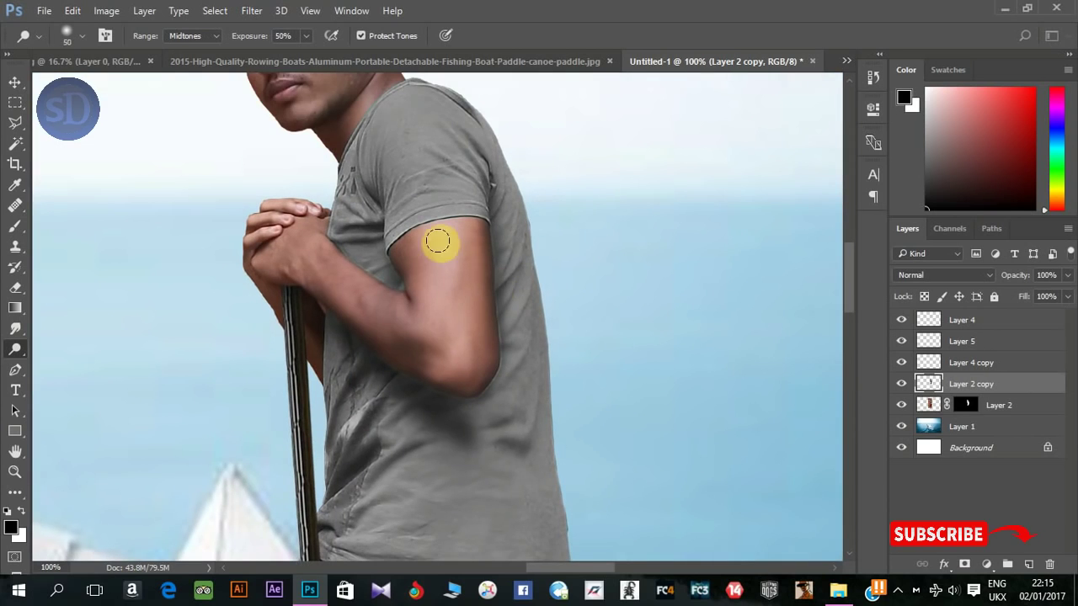
mouse_move(435, 236)
left_mouse_down()
mouse_move(423, 328)
mouse_move(439, 359)
mouse_move(461, 350)
mouse_move(492, 381)
mouse_move(493, 357)
mouse_move(474, 401)
mouse_move(497, 372)
mouse_move(472, 395)
mouse_move(509, 400)
mouse_move(511, 377)
mouse_move(528, 381)
mouse_move(500, 341)
mouse_move(461, 405)
mouse_move(475, 280)
mouse_move(458, 360)
mouse_move(415, 244)
mouse_move(435, 296)
mouse_move(467, 231)
mouse_move(473, 366)
mouse_move(336, 288)
mouse_move(360, 287)
mouse_move(332, 252)
mouse_move(321, 288)
mouse_move(293, 205)
left_mouse_up()
key("bracketright")
key("bracketleft")
key("bracketleft")
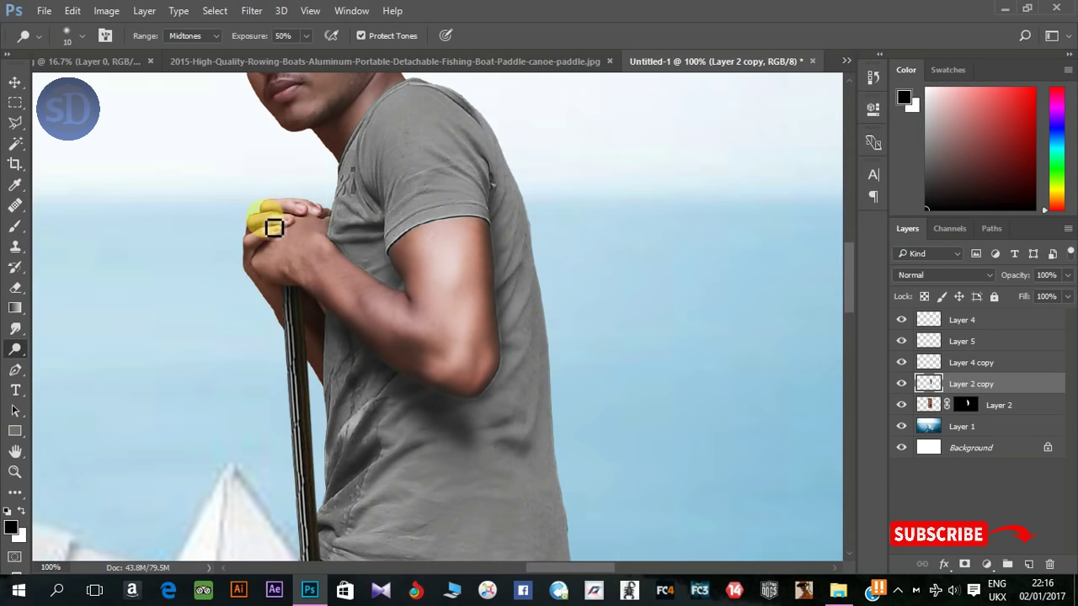
- Dodge the fingers with a 10 to 20 px brush, and the back of the hand with a larger one
mouse_move(248, 247)
left_mouse_down()
mouse_move(278, 239)
mouse_move(235, 272)
mouse_move(311, 243)
mouse_move(277, 202)
left_mouse_up()
key("bracketright")
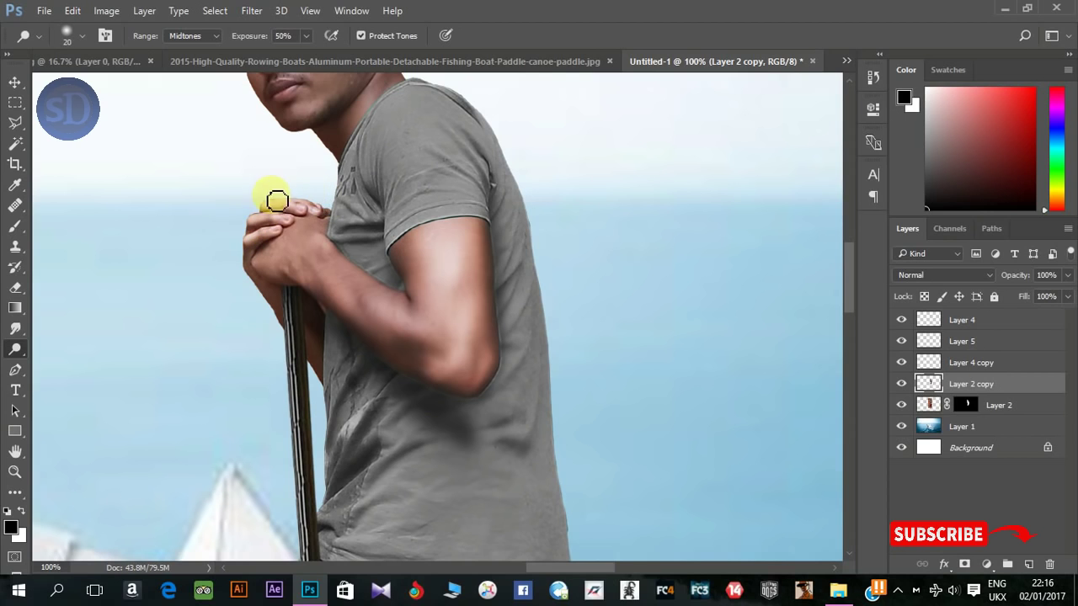
key("bracketright")
key("bracketright")
mouse_move(297, 258)
left_mouse_down()
mouse_move(283, 272)
mouse_move(404, 325)
mouse_move(458, 396)
mouse_move(352, 296)
mouse_move(339, 265)
left_mouse_up()
- Dodge the highlights on the neck and the ear, reducing the brush from 35 px to 15 px
left_click_drag(523, 363, 586, 505)
key("bracketleft")
key("bracketleft")
key("bracketleft")
key("bracketleft")
key("bracketleft")
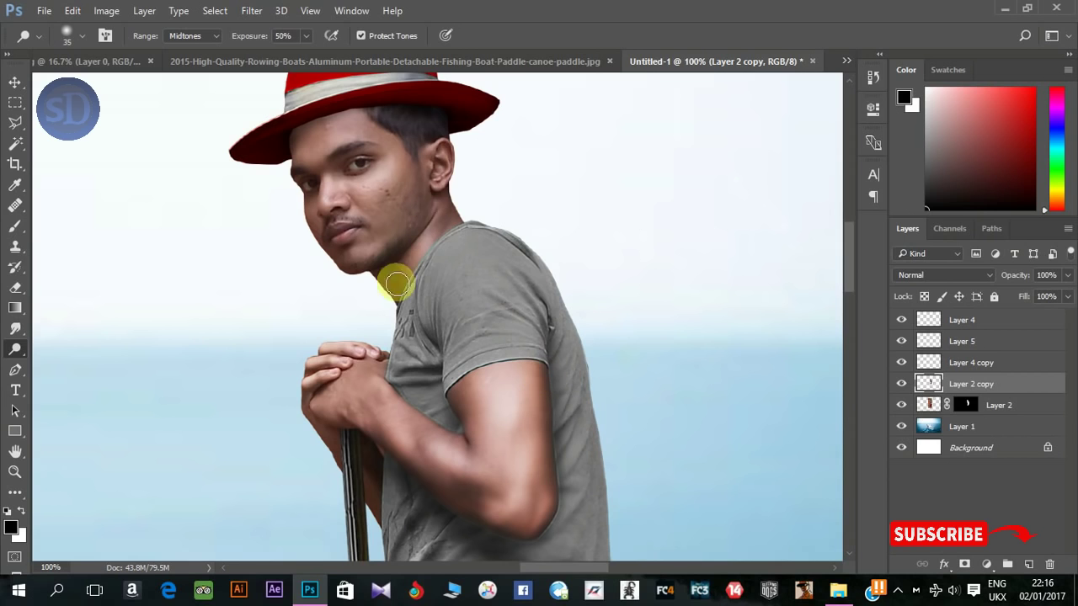
left_click_drag(438, 158, 456, 175)
key("bracketleft")
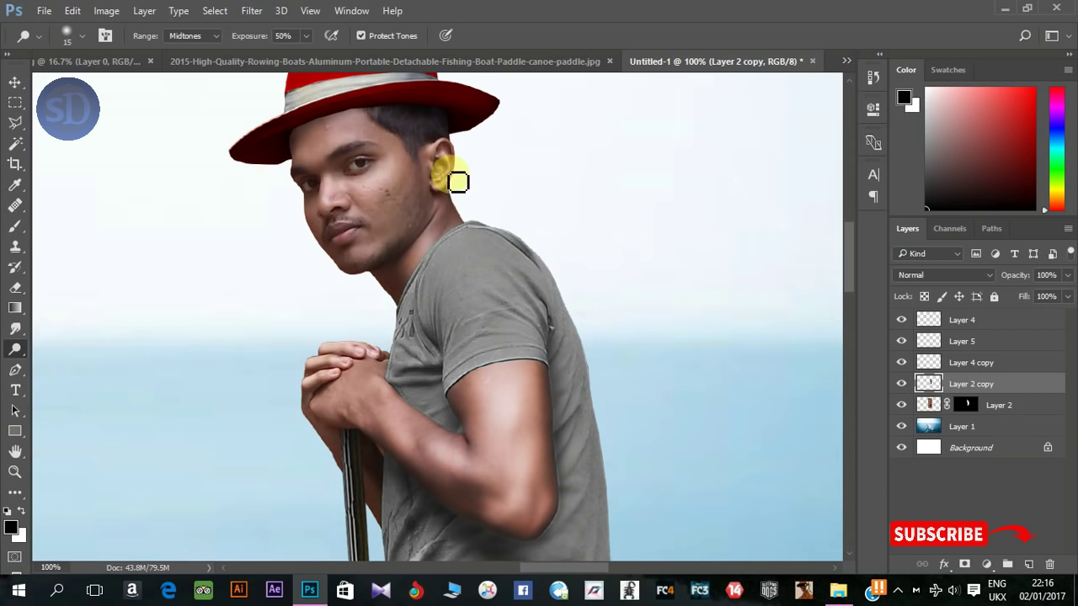
- Remove the dark blemishes on the man's cheek with a 10 px Healing Brush
key("ctrl+plus")
left_click(14, 204)
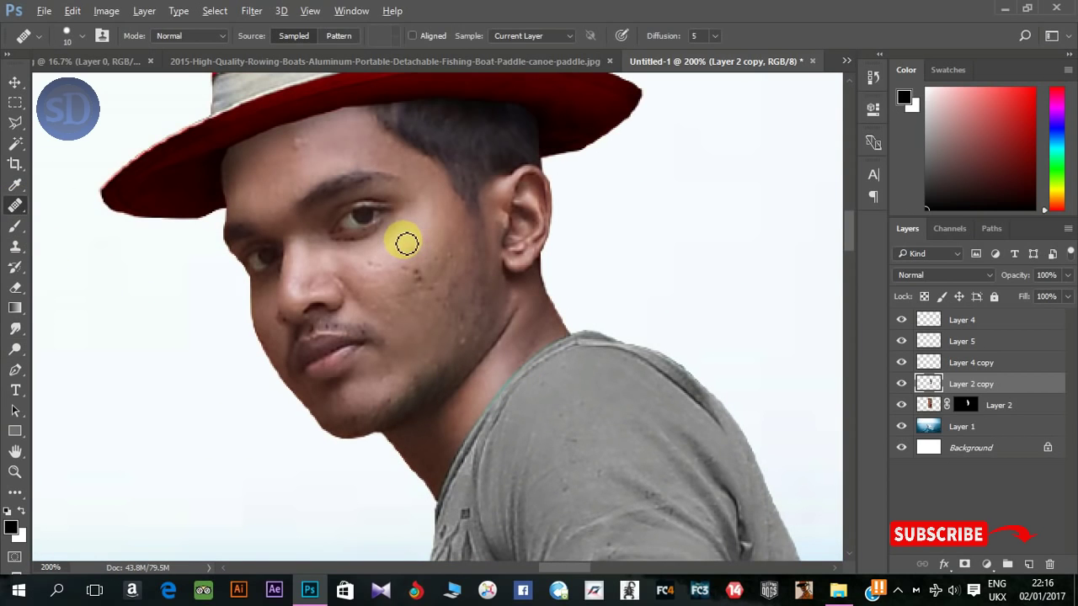
left_click(417, 280)
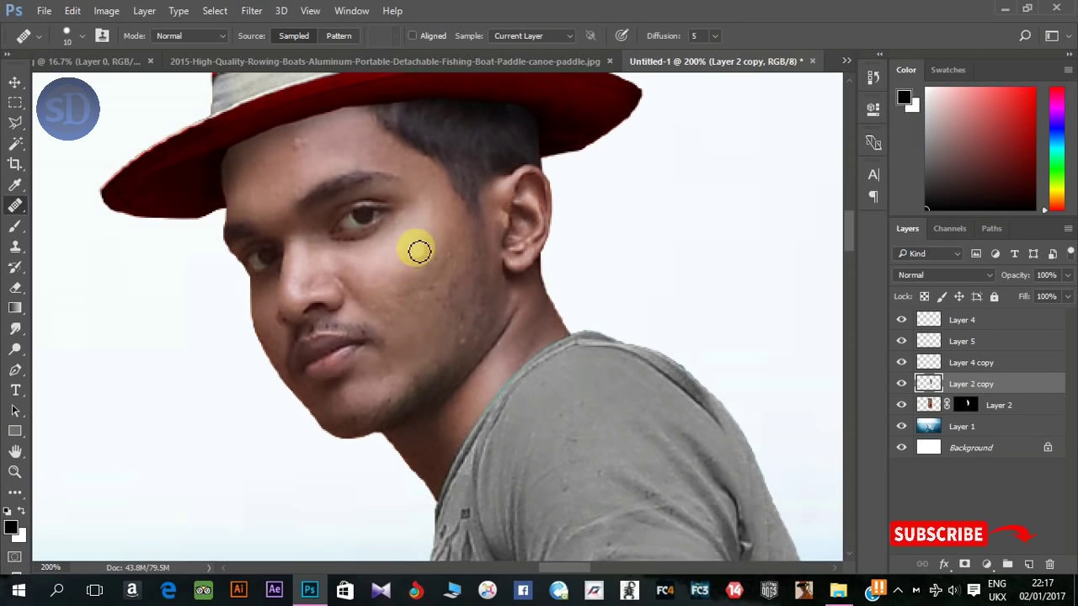
left_click(431, 289)
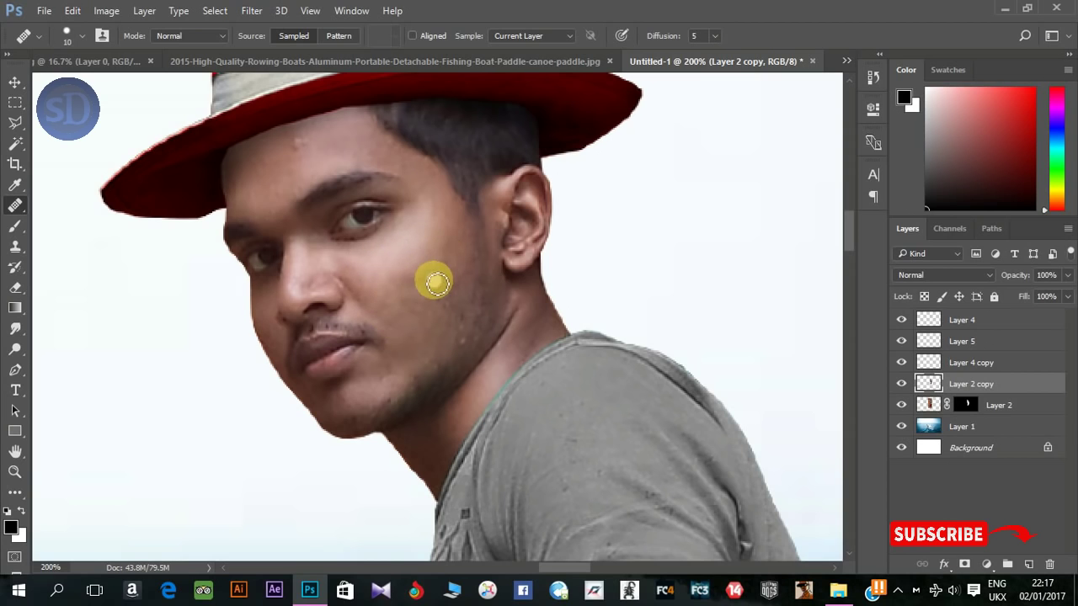
left_click(447, 244)
left_click(424, 280)
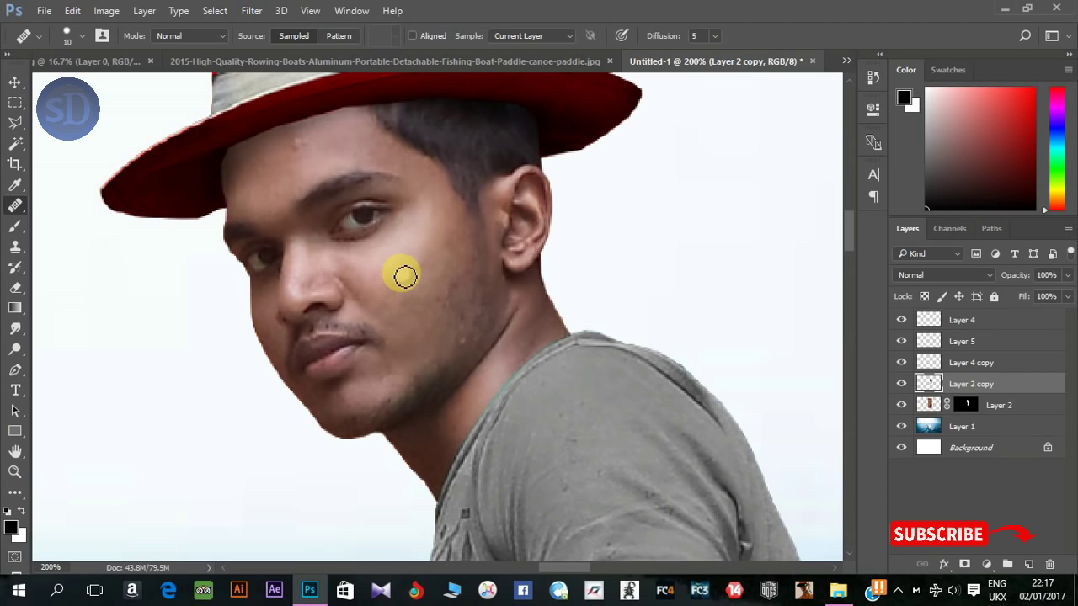
scroll(379, 219, "up", 2)
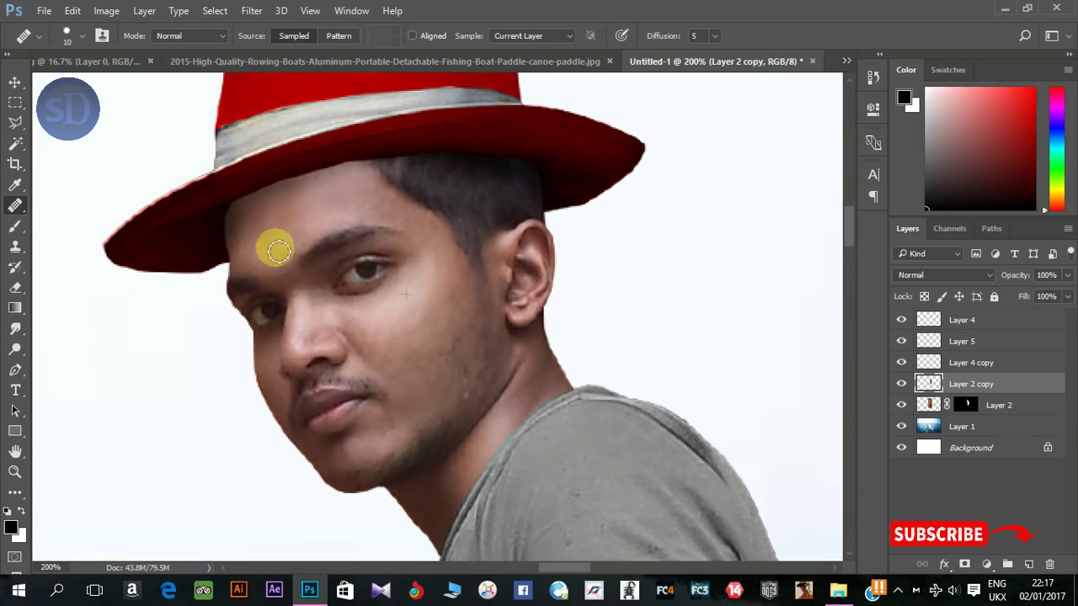
- Select the cheek area below the eye with a closed polygonal lasso outline
key("l")
left_click(371, 332)
left_click(405, 392)
left_click(447, 354)
left_click(451, 291)
left_click(438, 256)
left_click(370, 332)
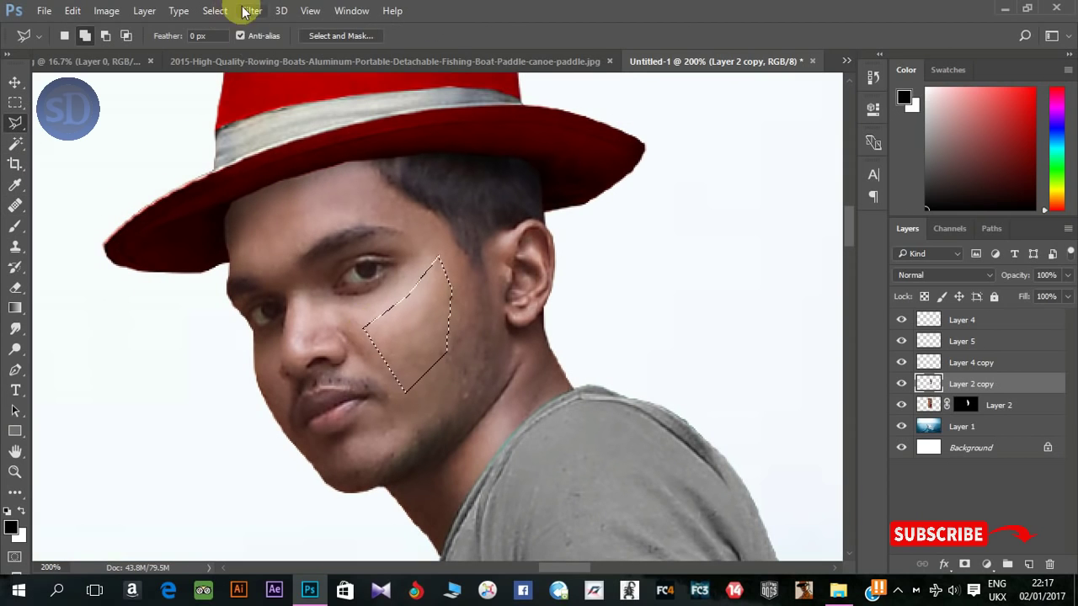
- Apply a Gaussian Blur with a 0.6 px radius to the selected cheek area and deselect it
left_click(252, 10)
mouse_move(385, 185)
left_click(505, 339)
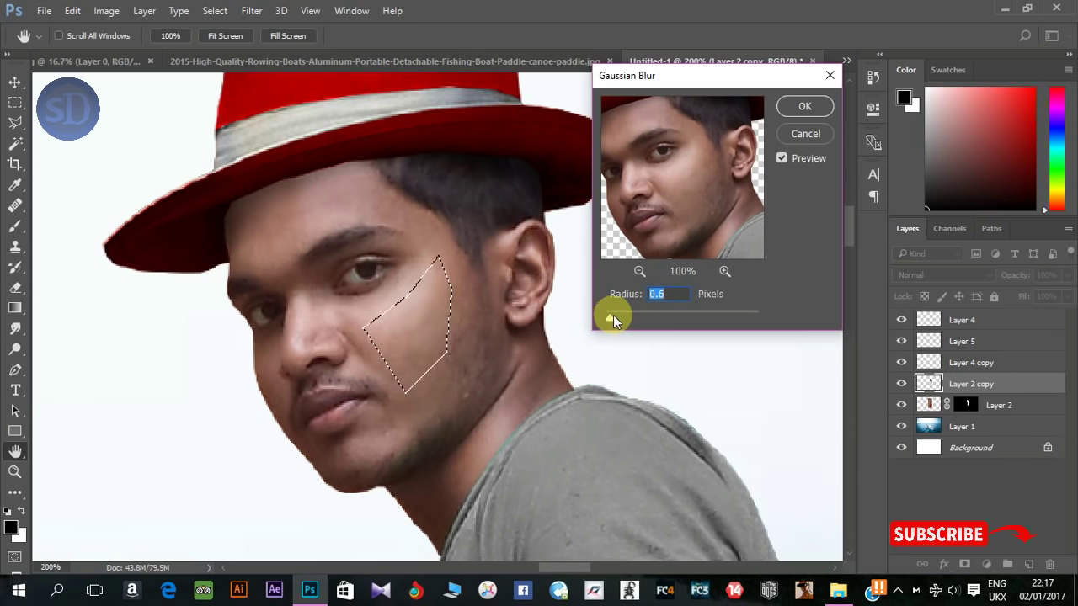
left_click(804, 106)
key("ctrl+d")
key("ctrl+minus")
key("ctrl+minus")
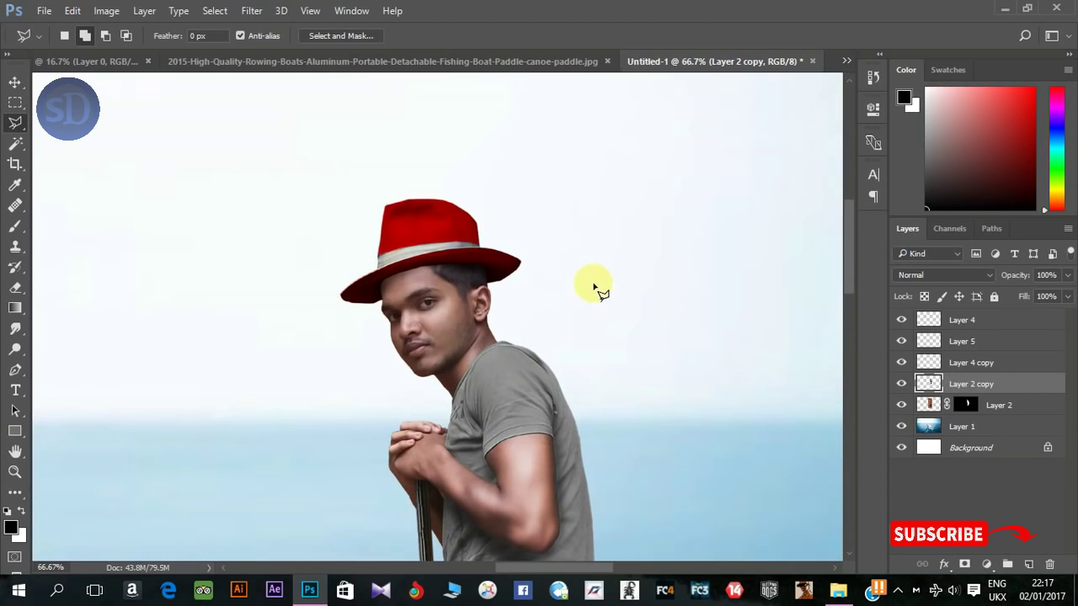
- Dodge the midtones from the man's ear down towards the chest at 50% exposure
left_click(15, 349)
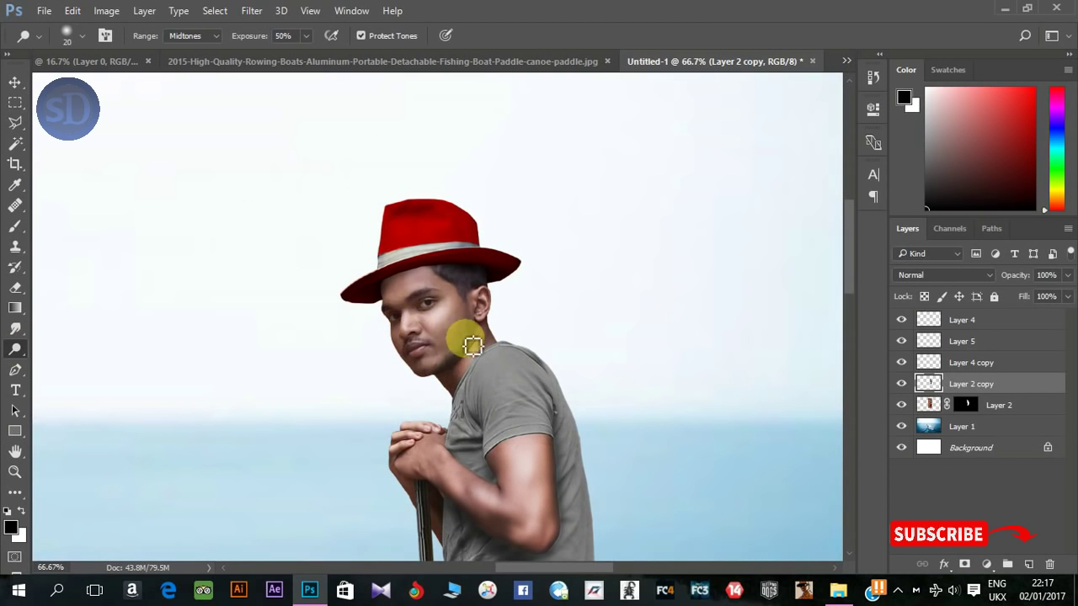
key("bracketright")
key("bracketright")
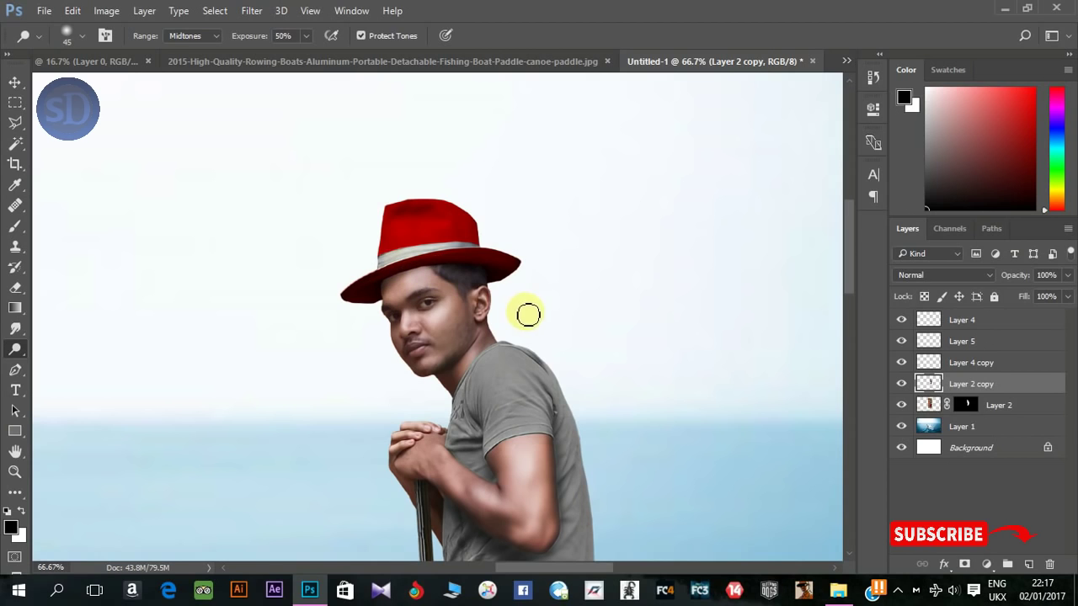
key("bracketleft")
mouse_move(480, 317)
left_mouse_down()
mouse_move(510, 342)
mouse_move(485, 311)
mouse_move(486, 324)
mouse_move(502, 321)
mouse_move(497, 305)
mouse_move(485, 371)
mouse_move(496, 383)
mouse_move(410, 342)
mouse_move(401, 378)
mouse_move(428, 392)
mouse_move(416, 294)
mouse_move(448, 305)
mouse_move(410, 174)
mouse_move(396, 179)
mouse_move(420, 164)
mouse_move(424, 141)
mouse_move(387, 210)
mouse_move(374, 181)
mouse_move(384, 220)
mouse_move(401, 238)
mouse_move(366, 209)
mouse_move(400, 246)
mouse_move(372, 243)
mouse_move(371, 209)
mouse_move(428, 309)
mouse_move(370, 248)
mouse_move(425, 314)
mouse_move(338, 316)
mouse_move(335, 266)
mouse_move(318, 269)
mouse_move(400, 354)
mouse_move(368, 398)
mouse_move(413, 379)
mouse_move(421, 358)
mouse_move(400, 404)
mouse_move(365, 413)
mouse_move(397, 423)
mouse_move(387, 427)
mouse_move(414, 446)
mouse_move(464, 428)
left_mouse_up()
- Brighten the midtones on the shirt's shoulder, sleeve and back with the Dodge tool, using a 90 px and then an 80 px brush
key("bracketright")
key("bracketleft")
key("bracketright")
key("bracketright")
key("bracketright")
key("bracketright")
mouse_move(402, 390)
left_mouse_down()
mouse_move(406, 424)
mouse_move(465, 408)
mouse_move(500, 277)
mouse_move(489, 328)
mouse_move(497, 247)
mouse_move(495, 224)
mouse_move(489, 254)
mouse_move(487, 204)
left_mouse_up()
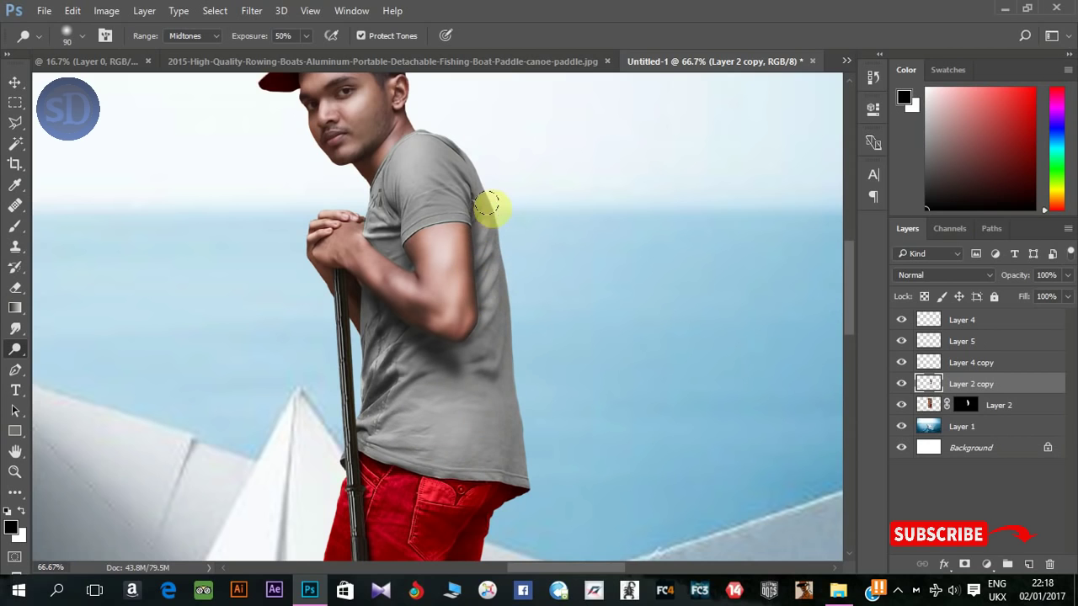
mouse_move(489, 120)
left_mouse_down()
mouse_move(426, 122)
mouse_move(423, 158)
mouse_move(468, 229)
mouse_move(425, 156)
mouse_move(447, 208)
left_mouse_up()
key("bracketleft")
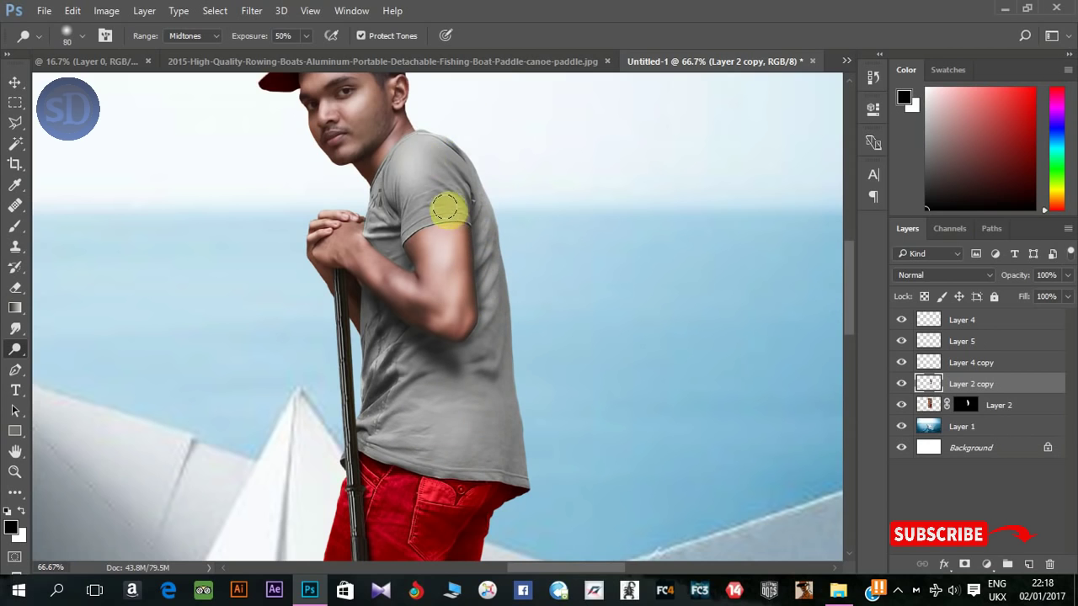
scroll(532, 458, "down", 3)
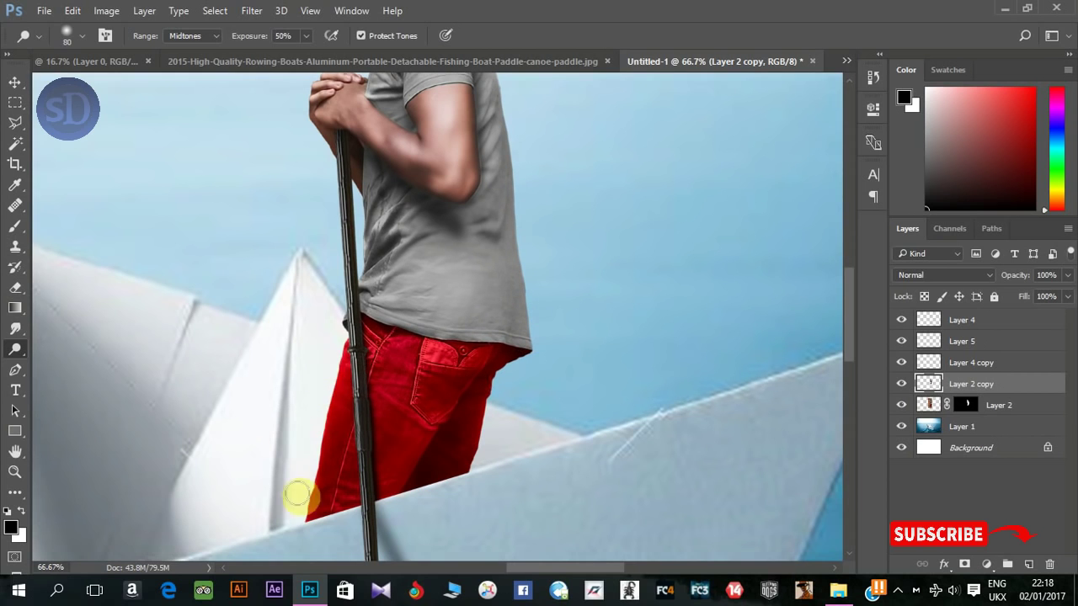
- Dodge the midtones across the man's face towards the hat brim with a 50 px brush
scroll(488, 469, "up", 6)
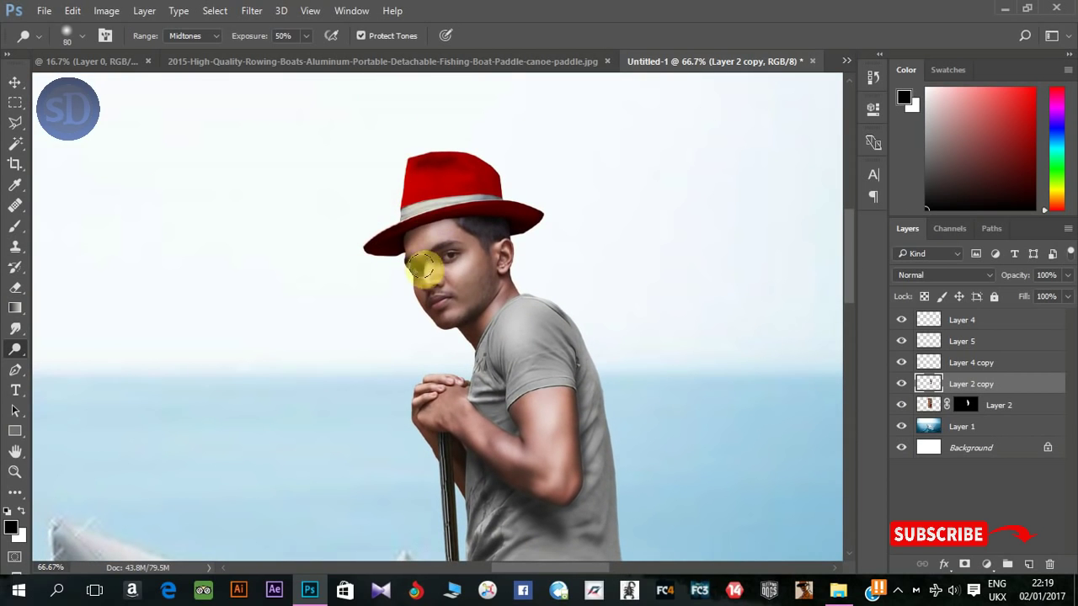
key("bracketleft")
key("bracketleft")
key("bracketleft")
mouse_move(423, 270)
left_mouse_down()
mouse_move(510, 284)
mouse_move(476, 225)
left_mouse_up()
- Toggle the visibility of Layer 2 copy to compare the man before and after retouching, including at full-image view
key("ctrl+minus")
key("ctrl+minus")
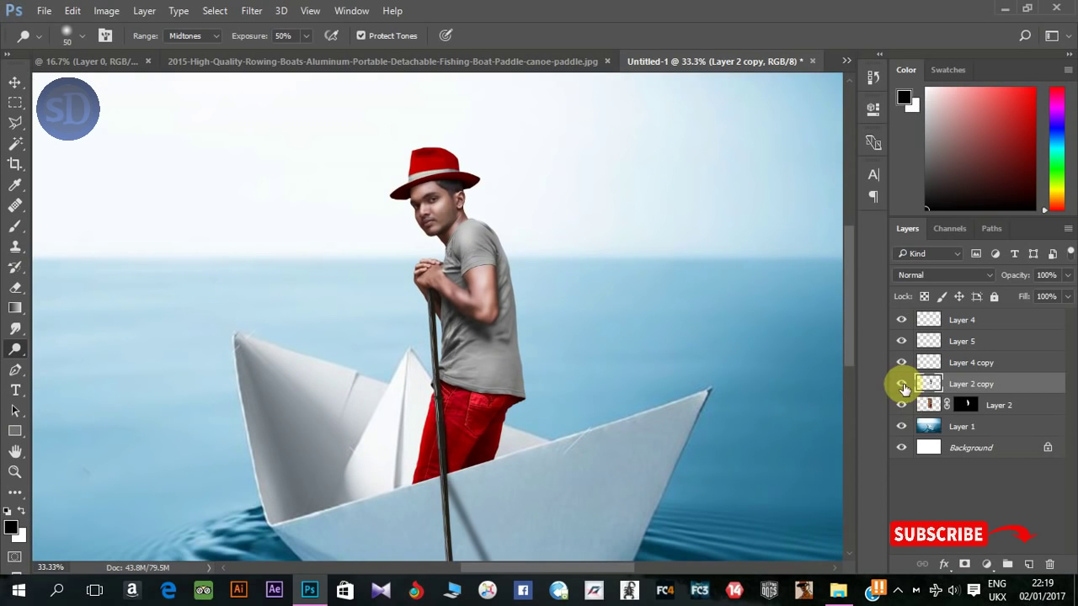
left_click(900, 384)
left_click(900, 384)
left_click(900, 384)
left_click(900, 385)
key("ctrl+minus")
key("ctrl+minus")
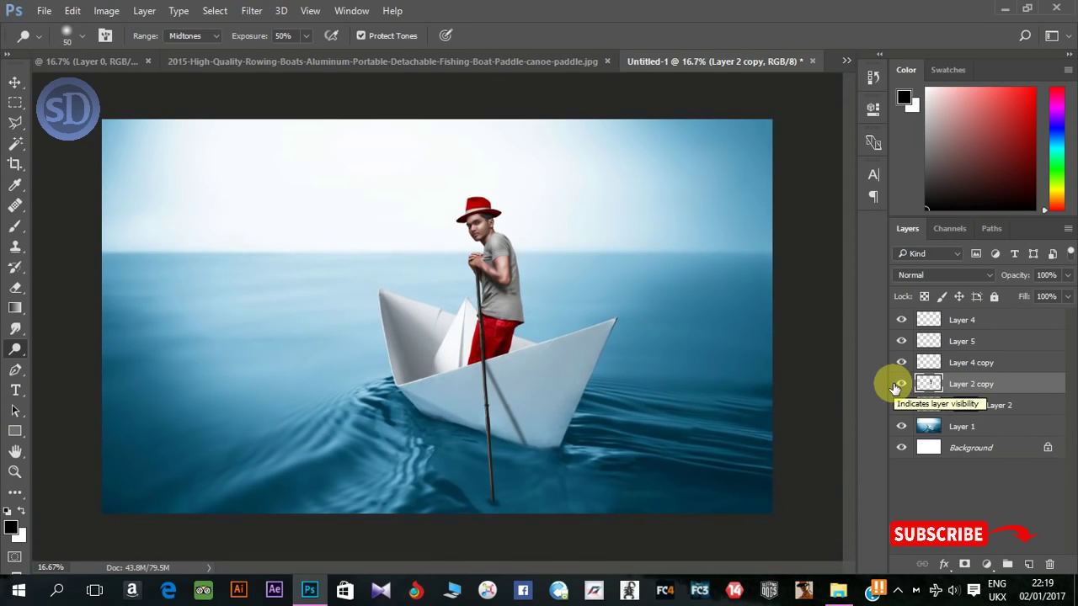
- Touch up the midtones of the man's arm and shirt with the Dodge tool, reducing the brush to 35 px and enlarging it to 45 px
key("ctrl+plus")
key("ctrl+plus")
key("ctrl+plus")
left_click_drag(710, 290, 609, 382)
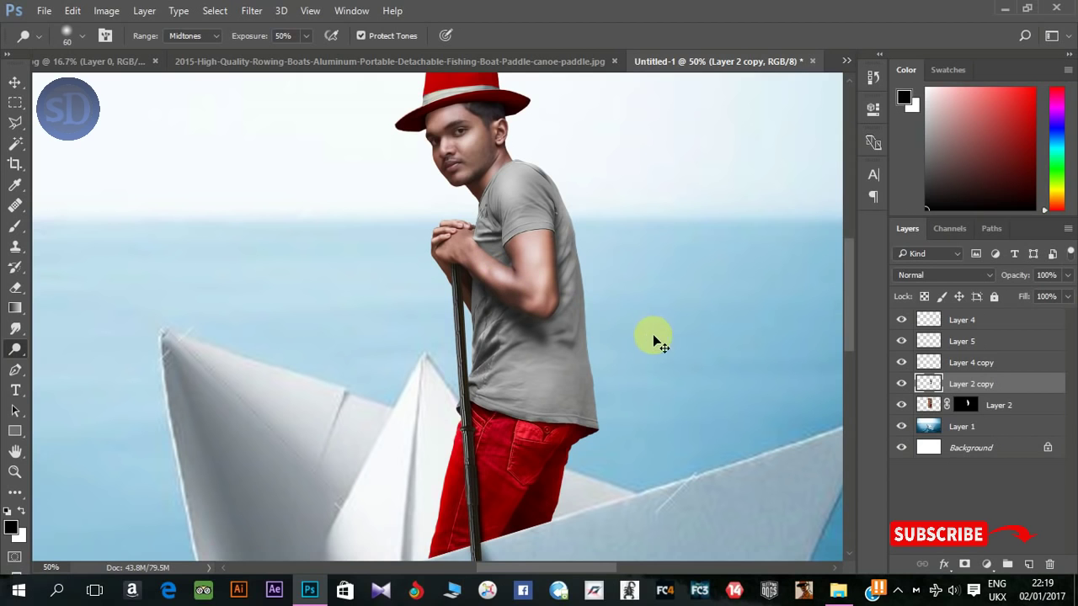
key("bracketleft")
key("bracketleft")
key("bracketleft")
key("bracketleft")
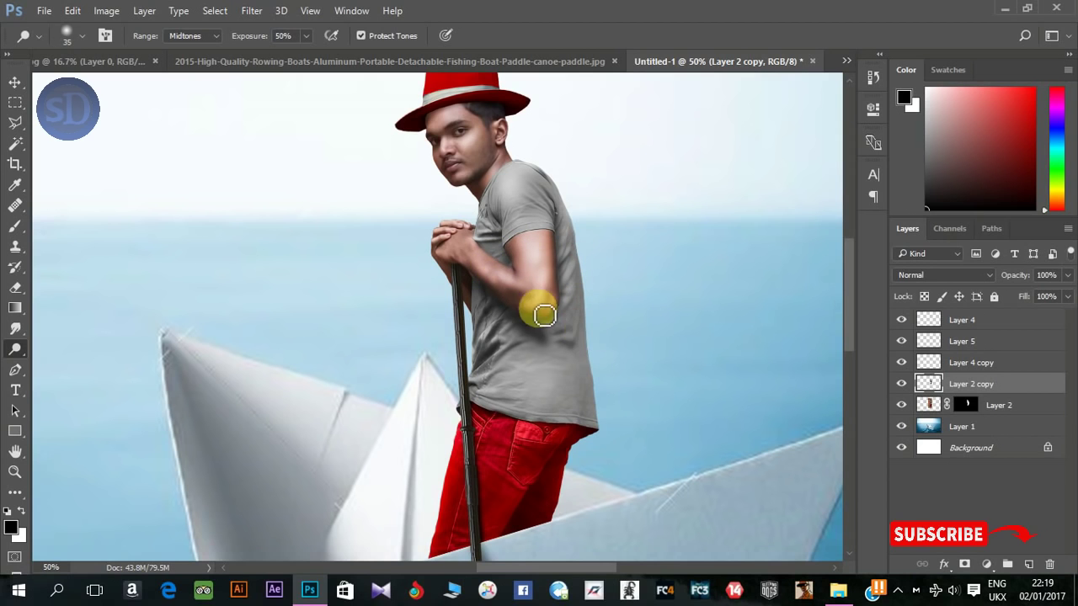
key("ctrl+0")
key("ctrl+plus")
key("ctrl+plus")
key("bracketright")
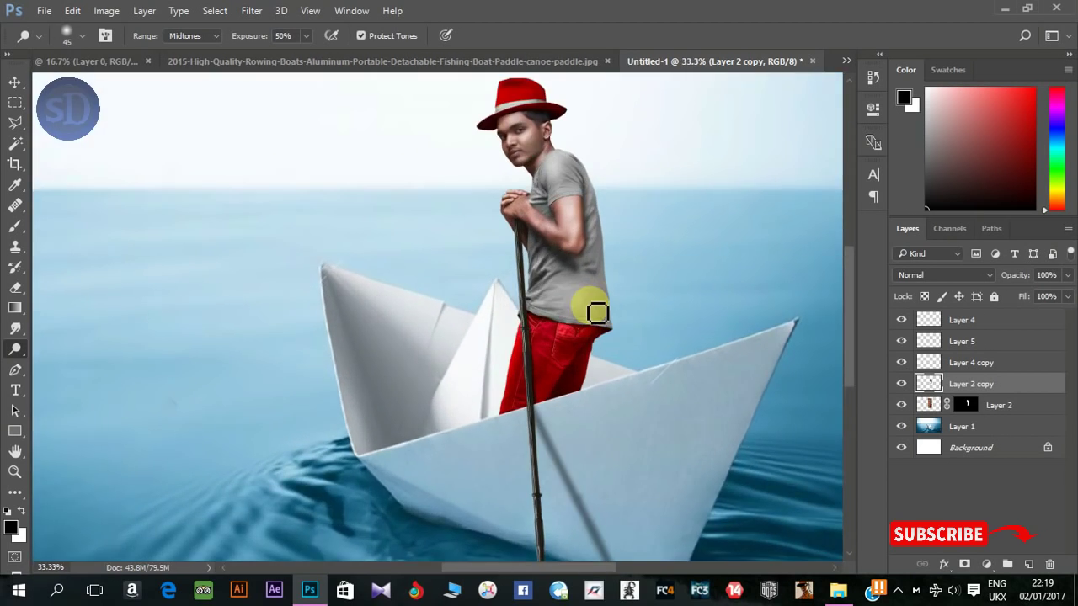
mouse_move(597, 313)
left_mouse_down()
mouse_move(608, 289)
mouse_move(580, 229)
mouse_move(589, 258)
mouse_move(581, 229)
mouse_move(600, 230)
mouse_move(553, 249)
mouse_move(564, 242)
mouse_move(524, 211)
left_mouse_up()
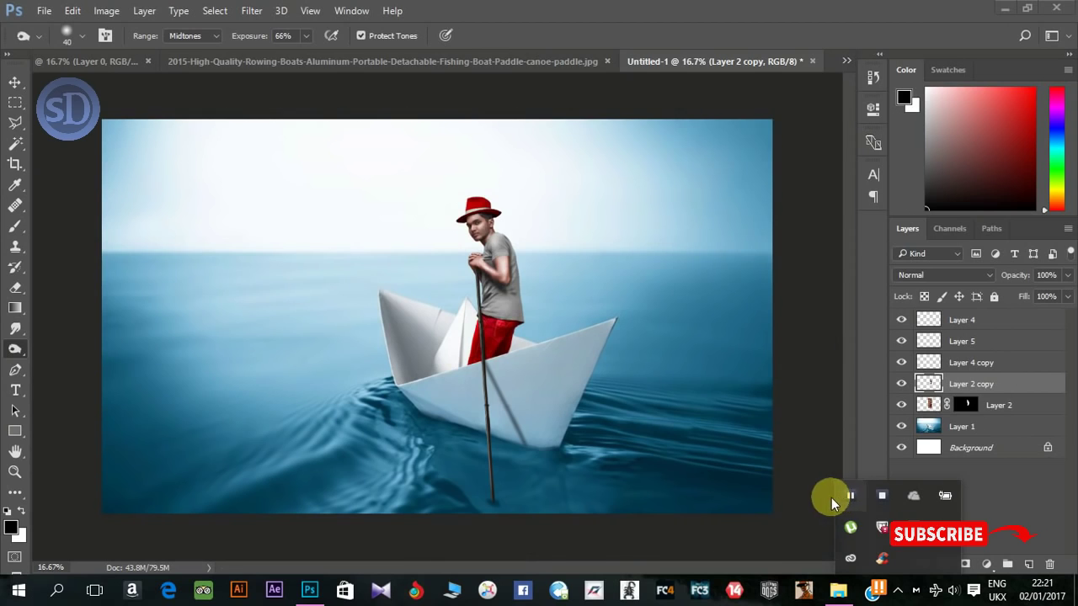
- Add a Channel Mixer adjustment above Layer 4 with Red +102% and Green +8% in the Red output channel, and fine-tune Blue
left_click(955, 328)
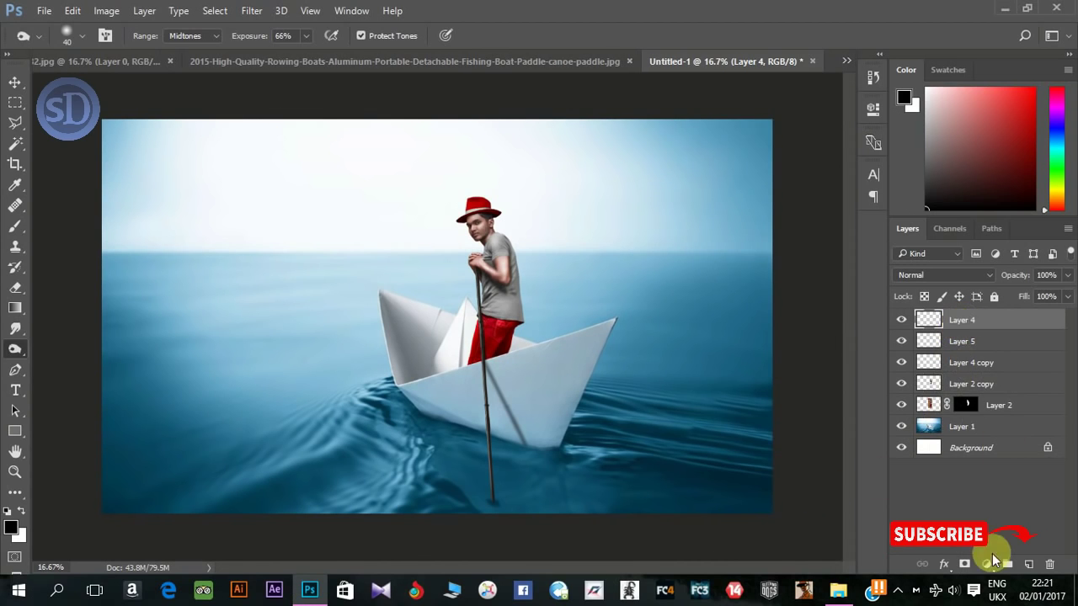
left_click(989, 562)
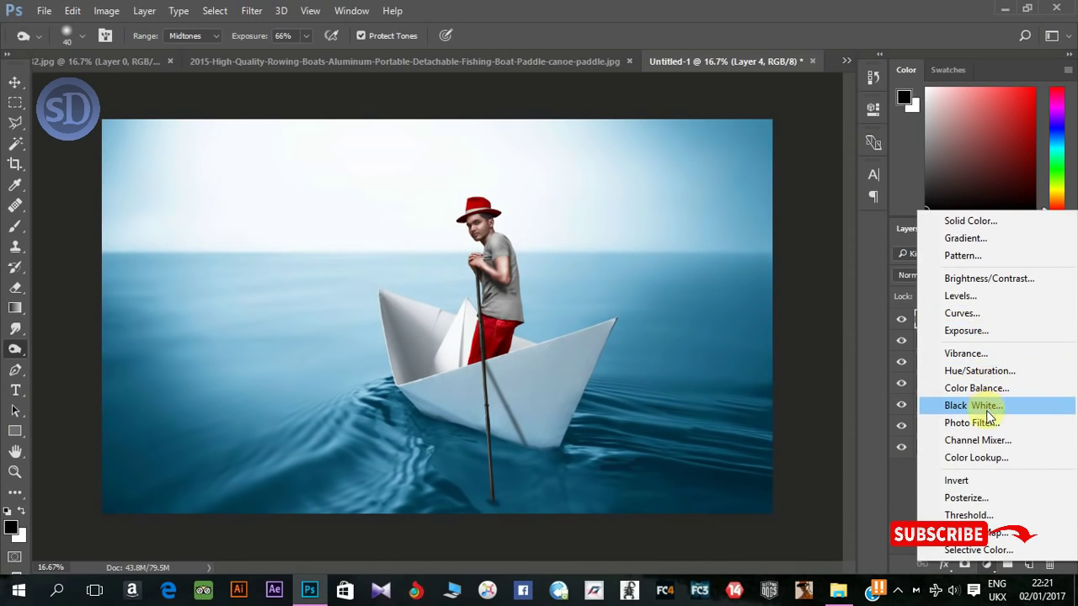
left_click(990, 439)
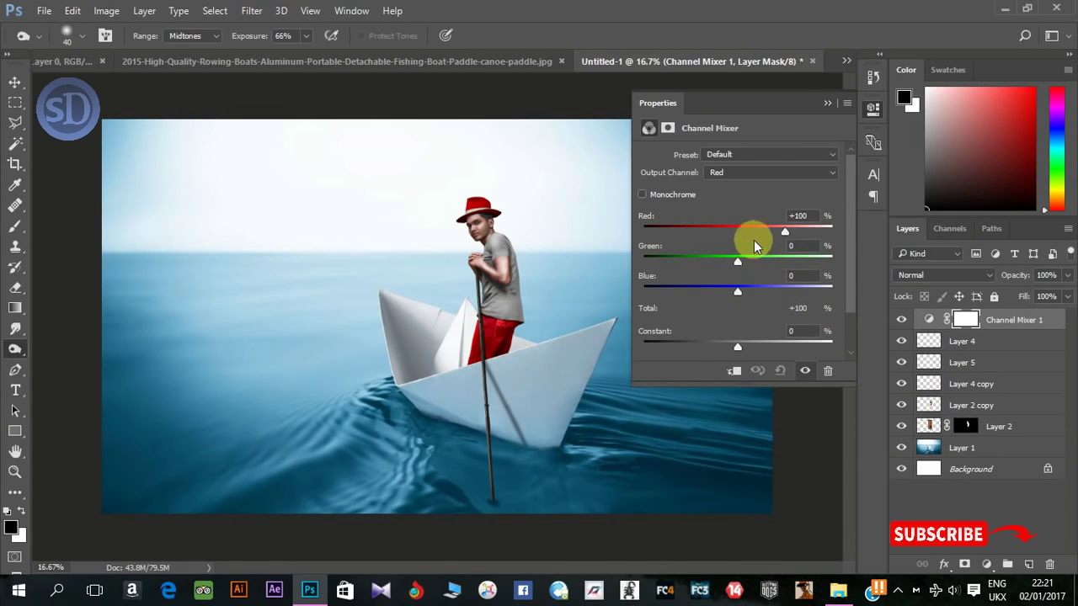
mouse_move(783, 234)
left_mouse_down()
mouse_move(765, 229)
mouse_move(786, 229)
left_mouse_up()
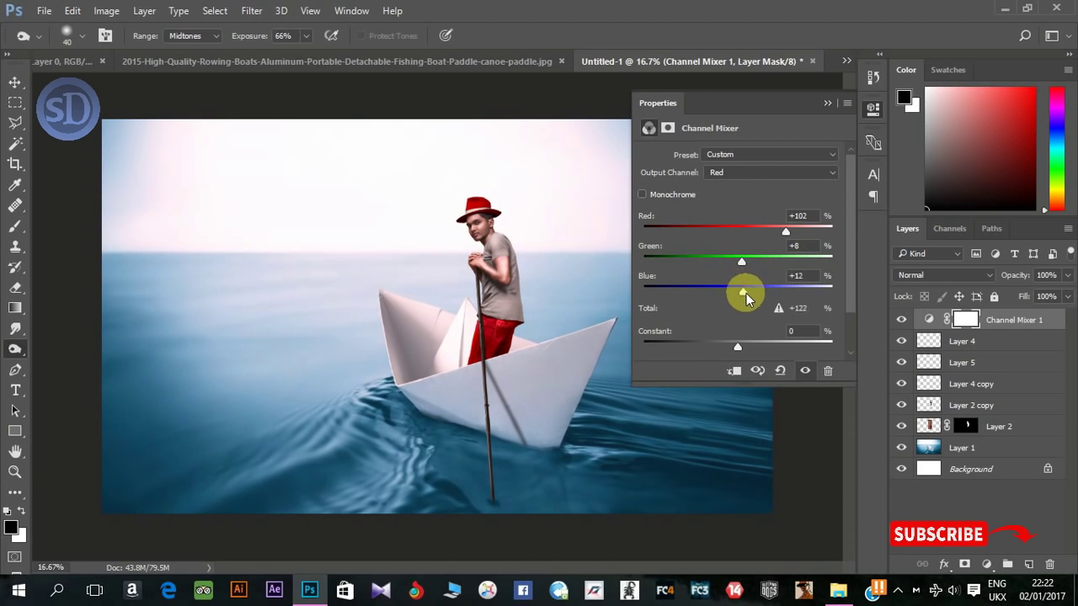
left_click_drag(744, 293, 738, 294)
left_click(827, 103)
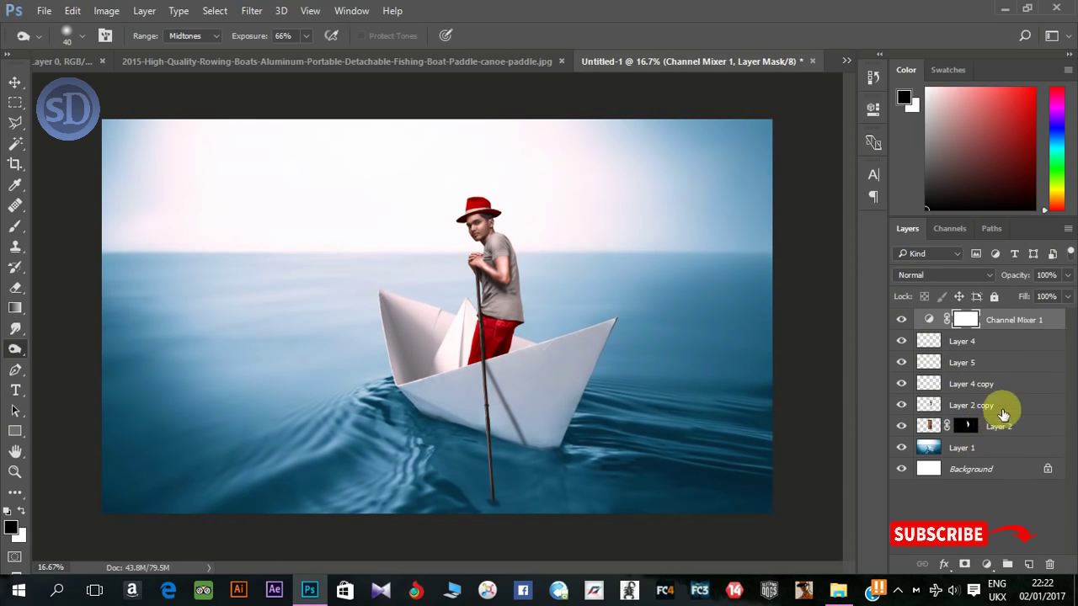
- Duplicate the layers from Layer 4 down to Layer 1 and merge the copies into a single layer
left_click(982, 338)
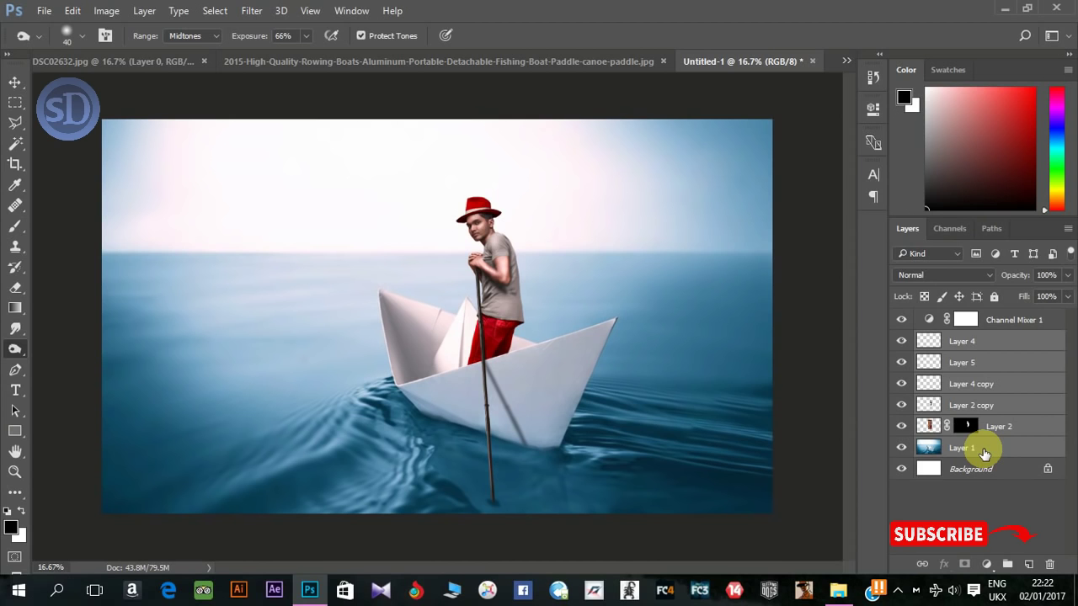
key("ctrl+j")
right_click(967, 408)
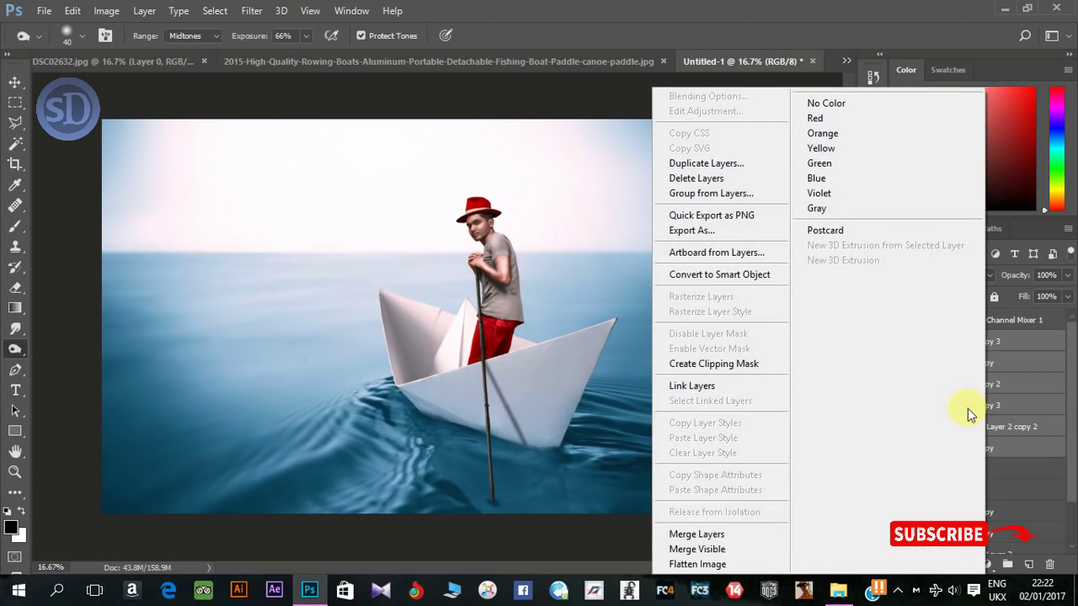
left_click(731, 534)
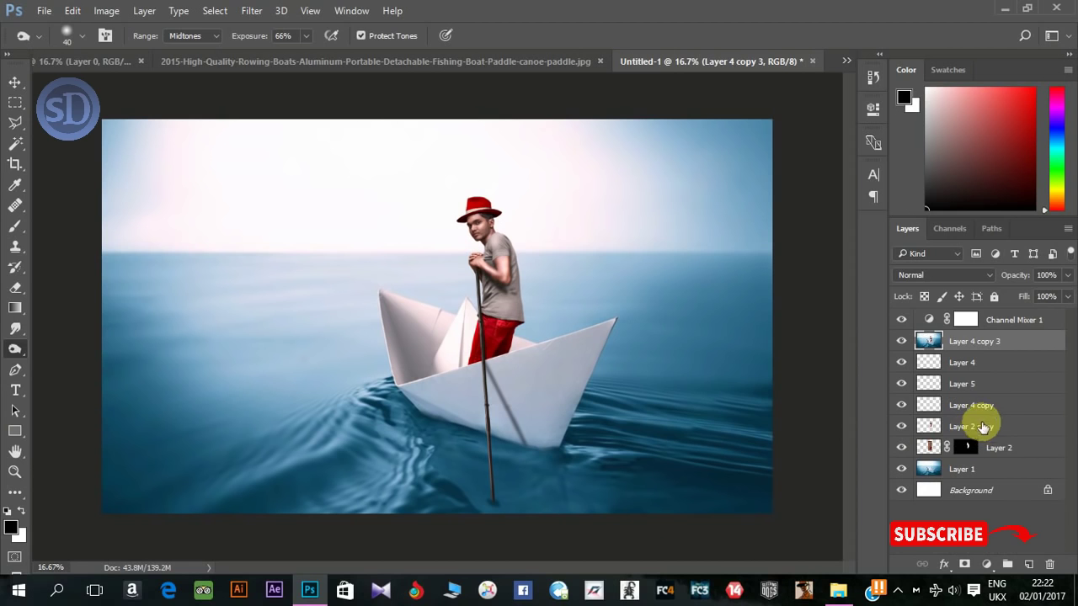
- Duplicate the merged layer and set the copy's blend mode to Overlay
key("ctrl+j")
left_click(959, 278)
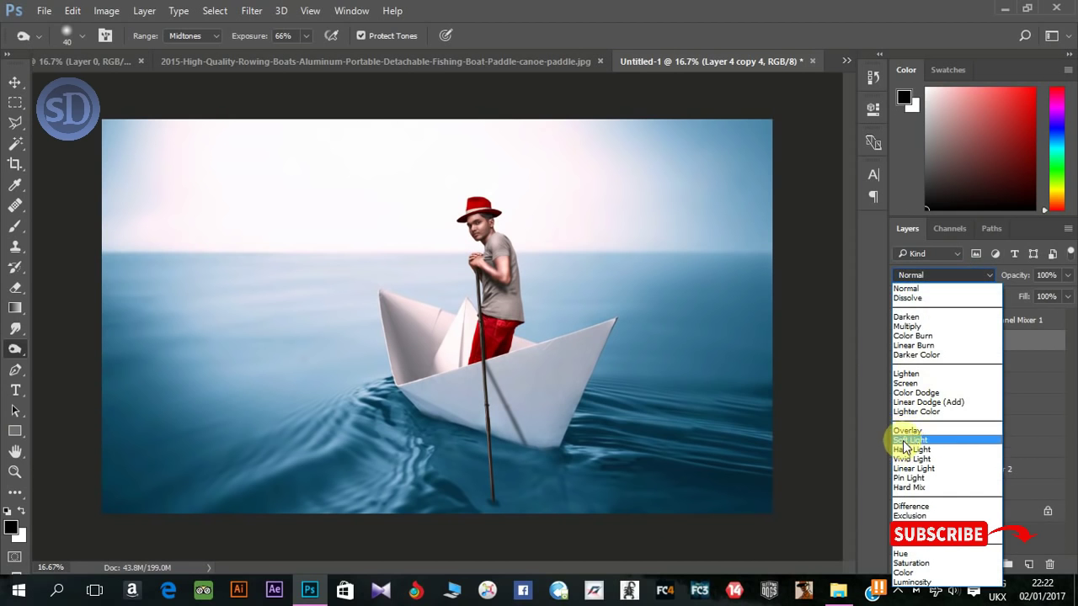
left_click(910, 424)
- Sharpen the image by applying a High Pass filter with a reduced radius to the Overlay layer
left_click(252, 10)
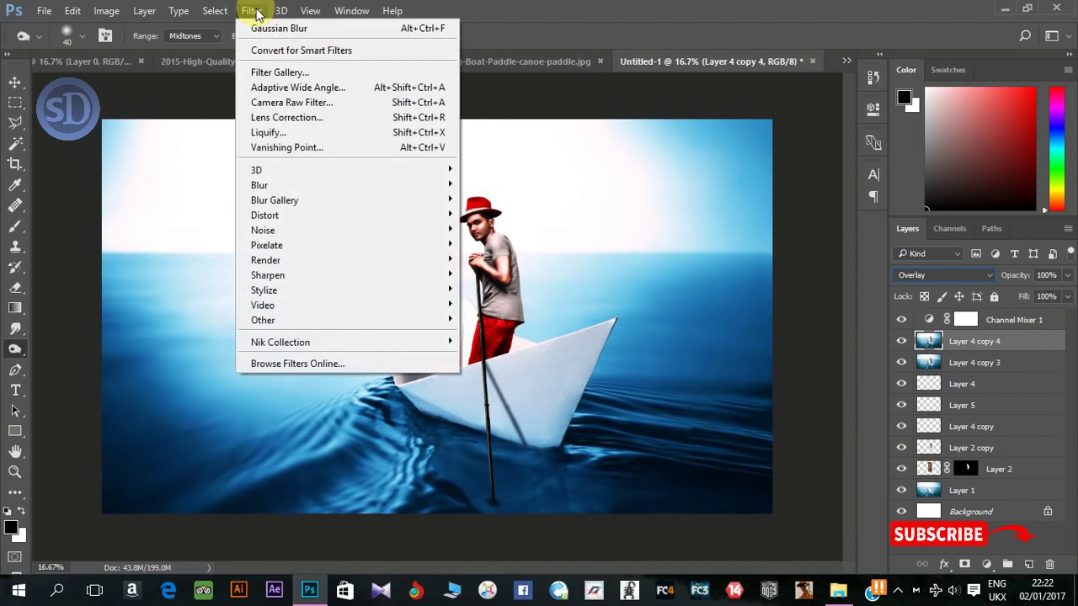
mouse_move(427, 319)
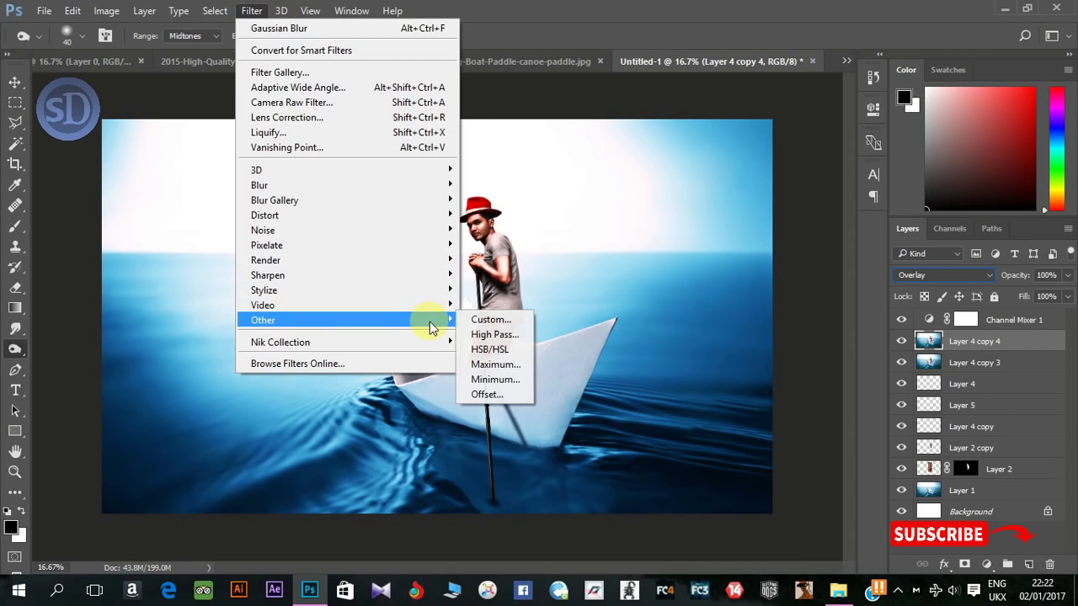
left_click(495, 349)
left_click_drag(536, 108, 772, 91)
mouse_move(696, 332)
left_mouse_down()
mouse_move(655, 327)
mouse_move(683, 338)
mouse_move(687, 323)
mouse_move(676, 332)
left_mouse_up()
left_click(876, 120)
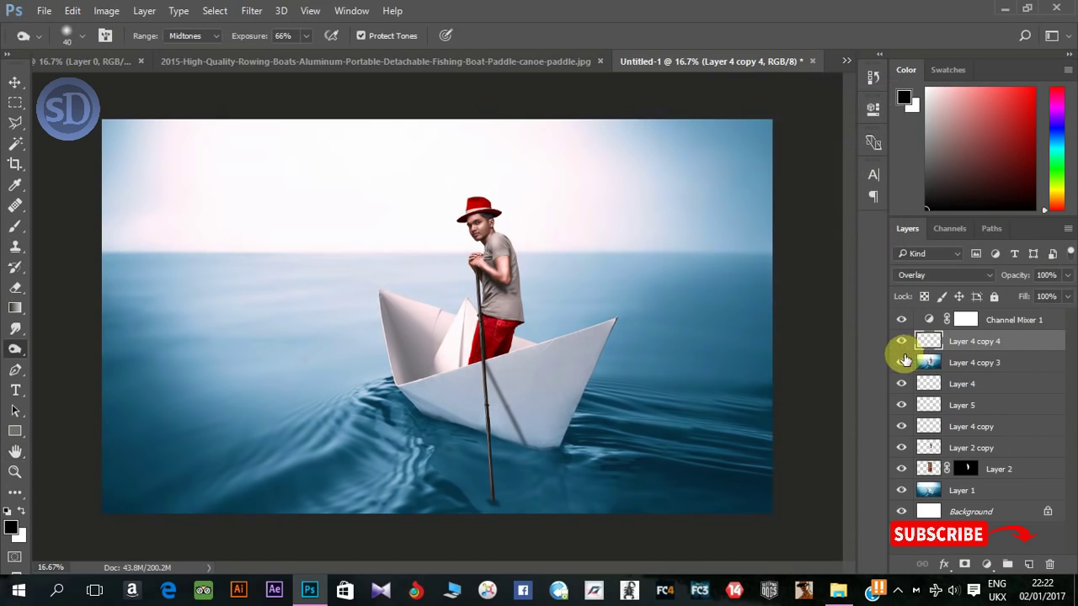